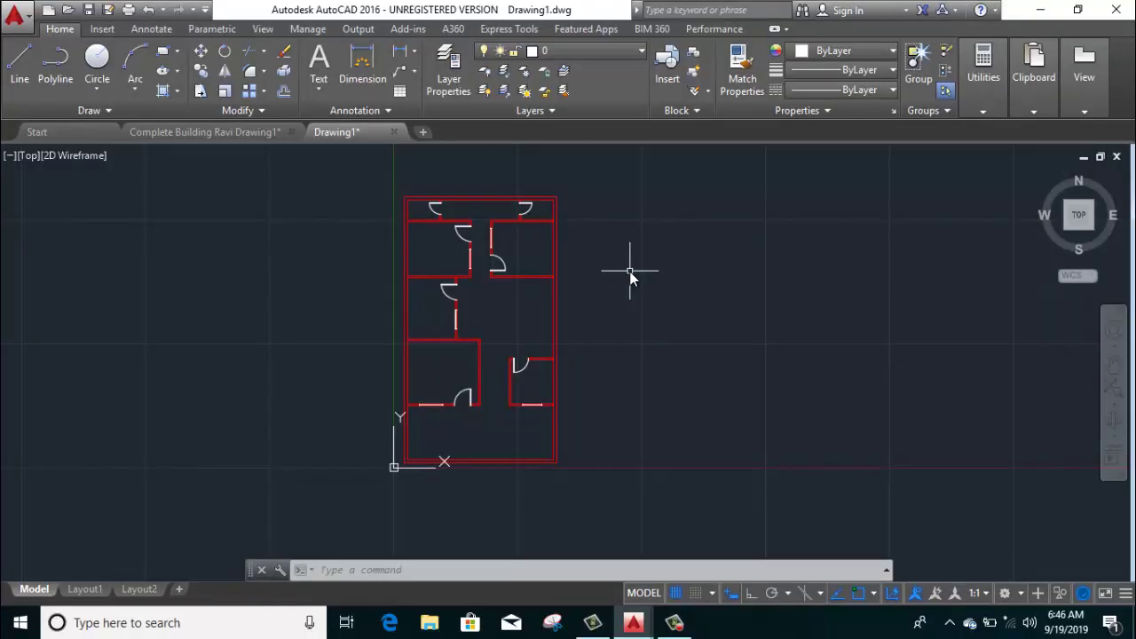
Step: In the Layer Properties Manager, create new layers named '3d wall', '3d window' and '3d door'
click(447, 59)
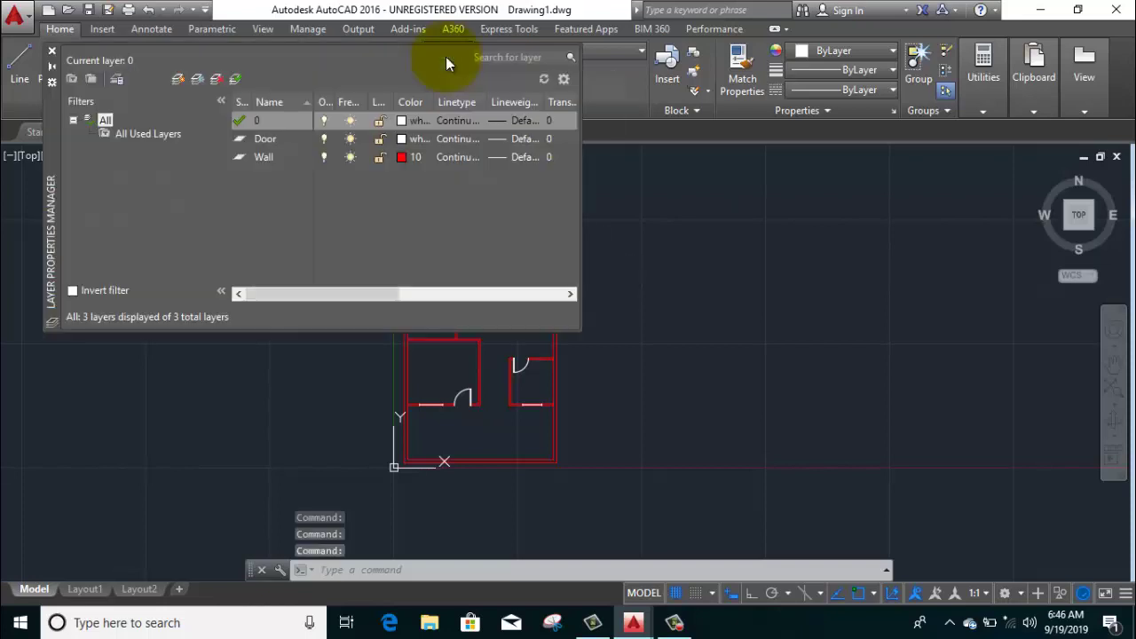
click(177, 83)
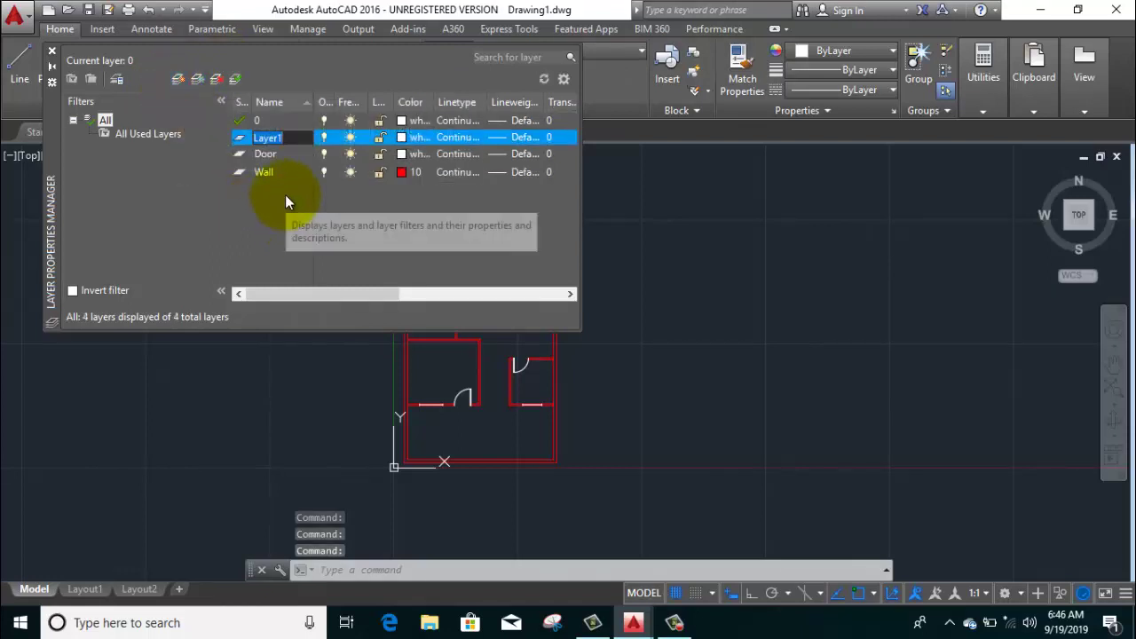
text(3d)
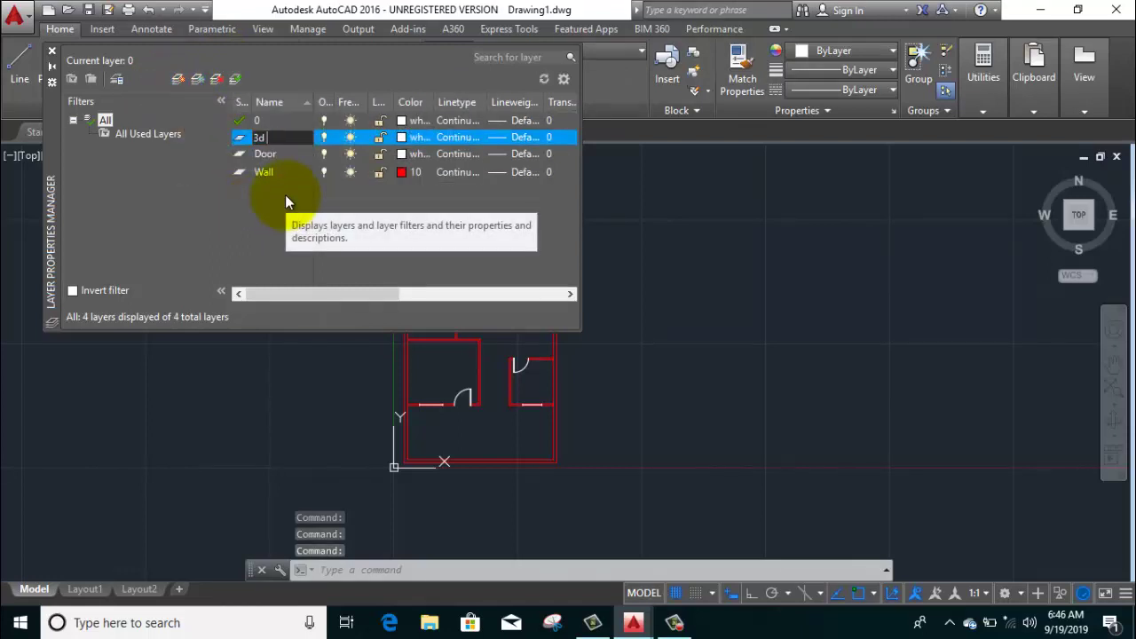
text( wall)
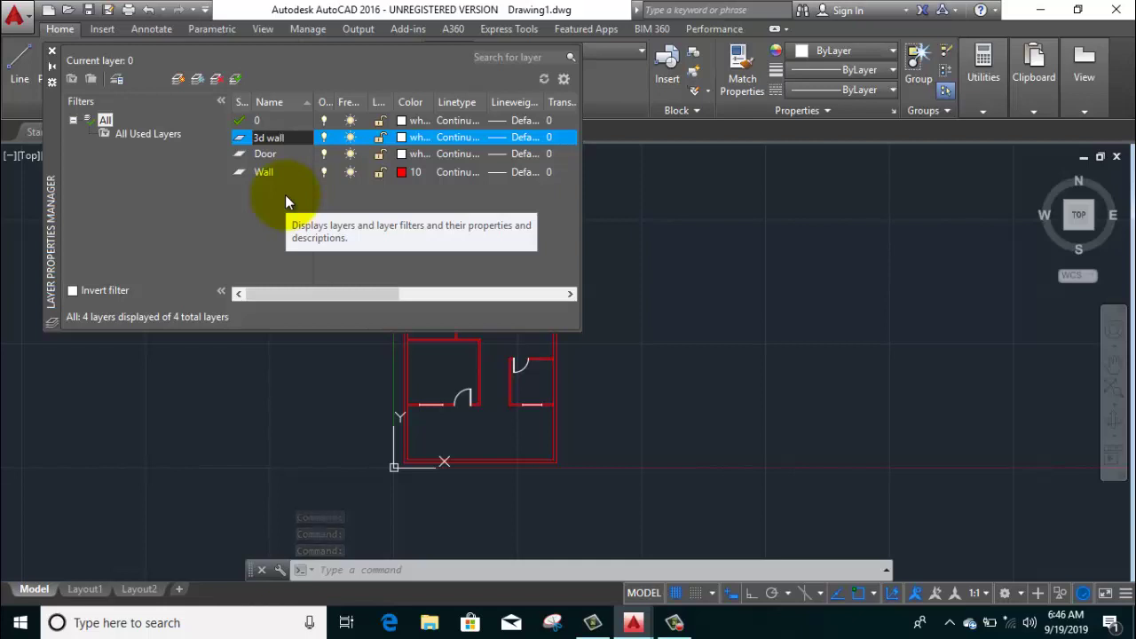
click(176, 79)
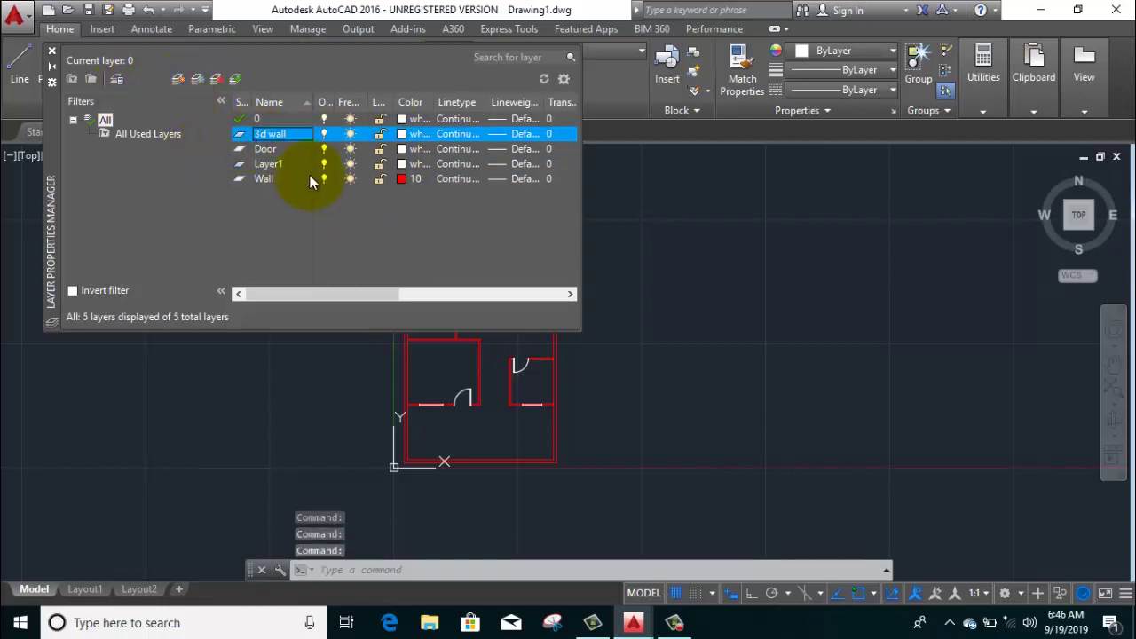
click(177, 79)
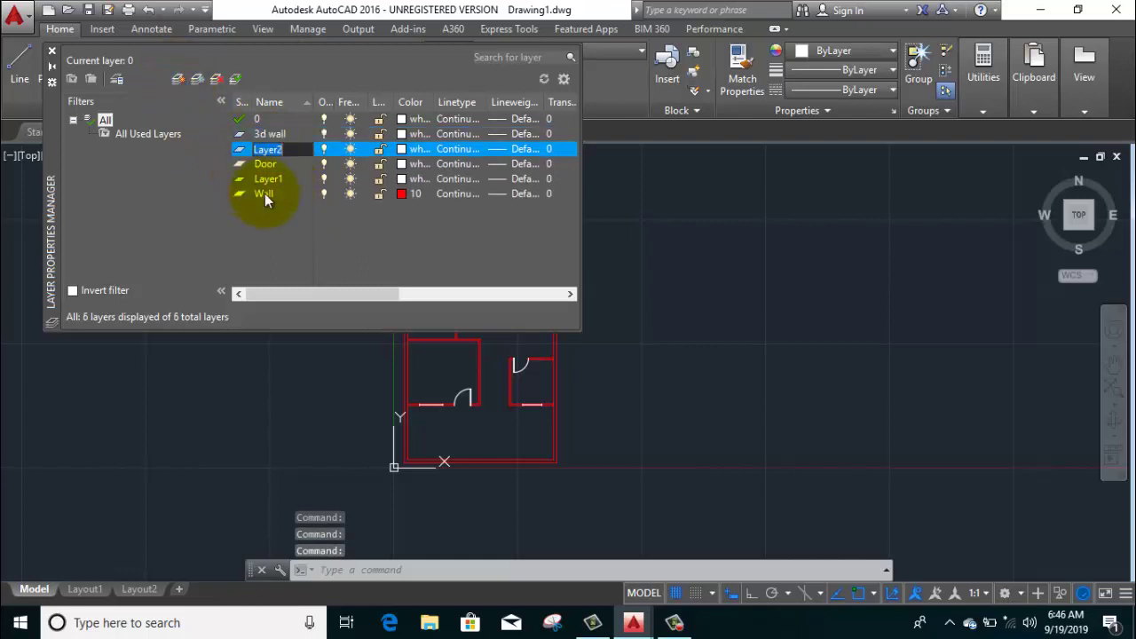
text(3d )
text(window)
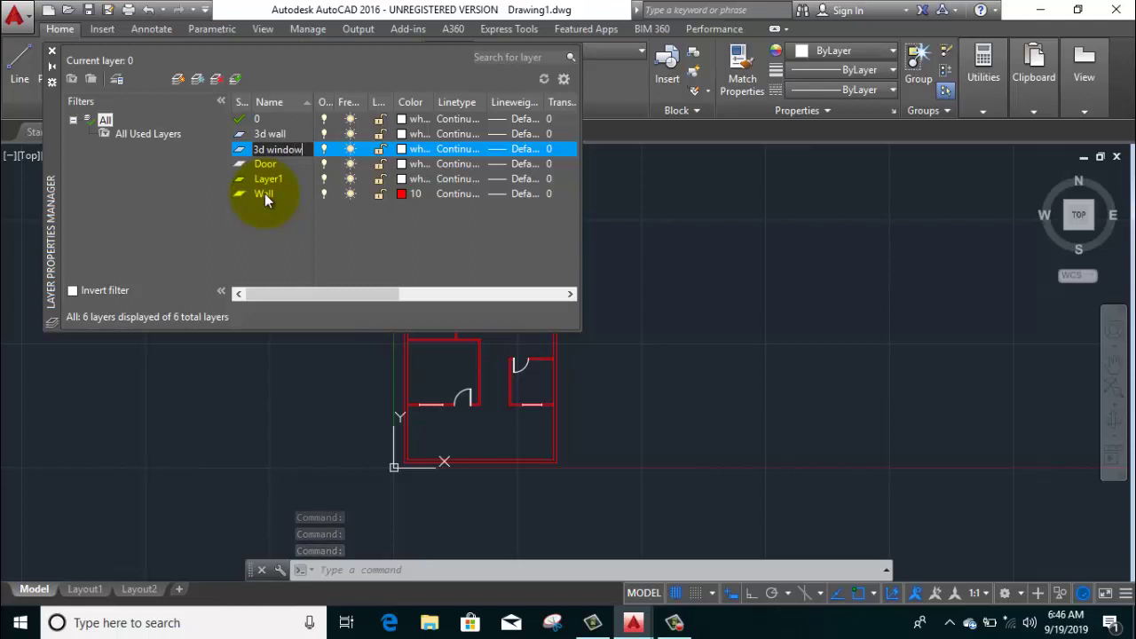
key(Return)
click(177, 79)
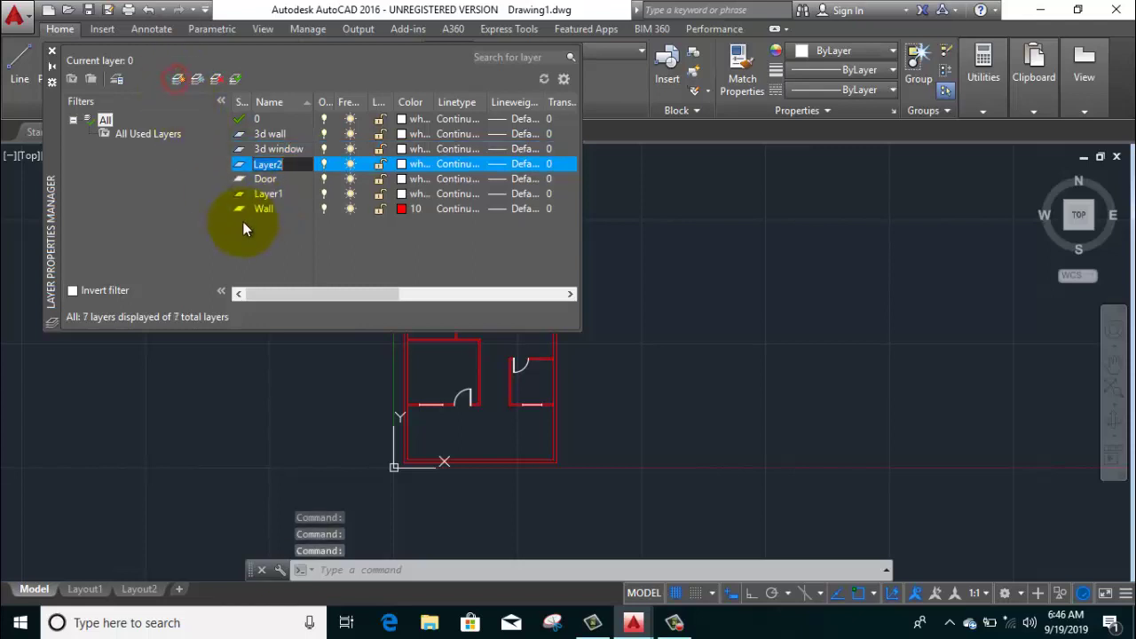
text(3d )
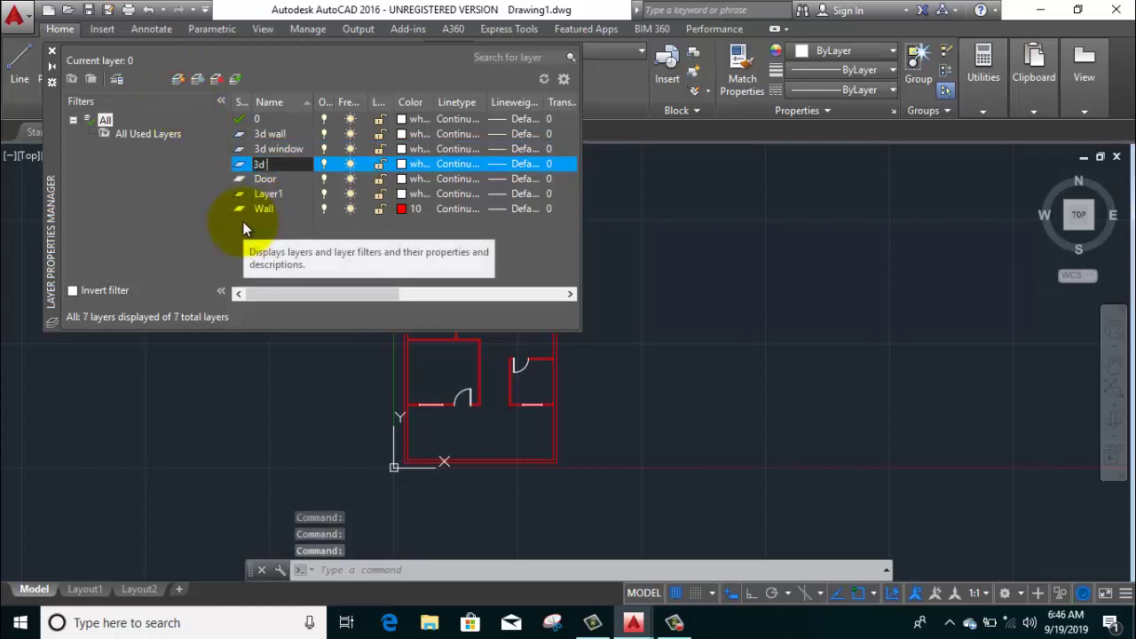
text(doo)
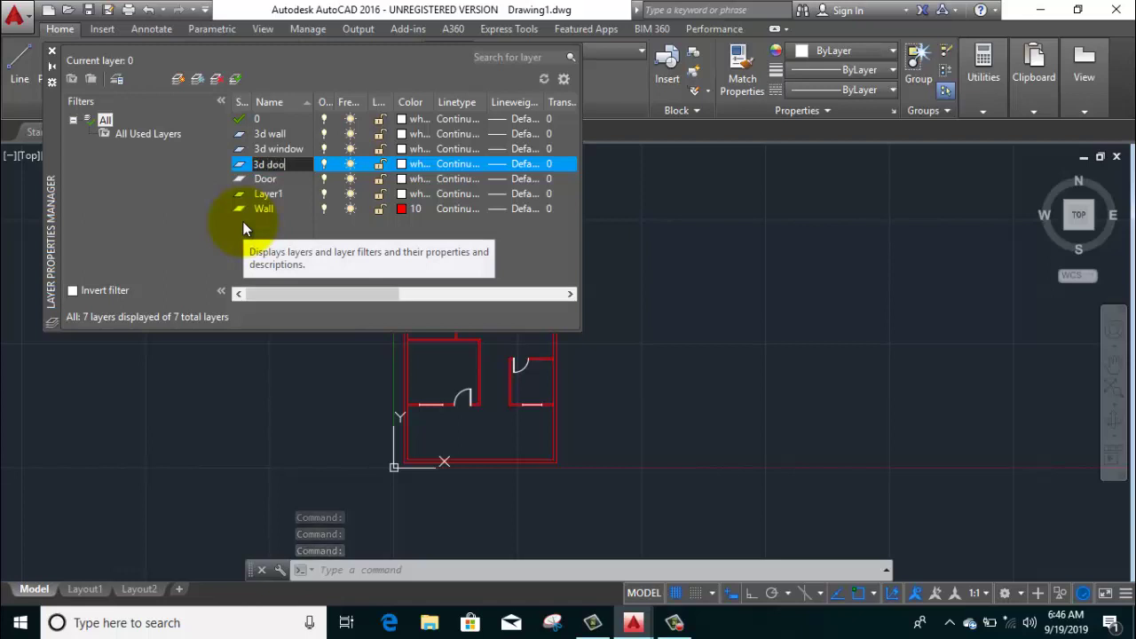
text(r)
click(267, 231)
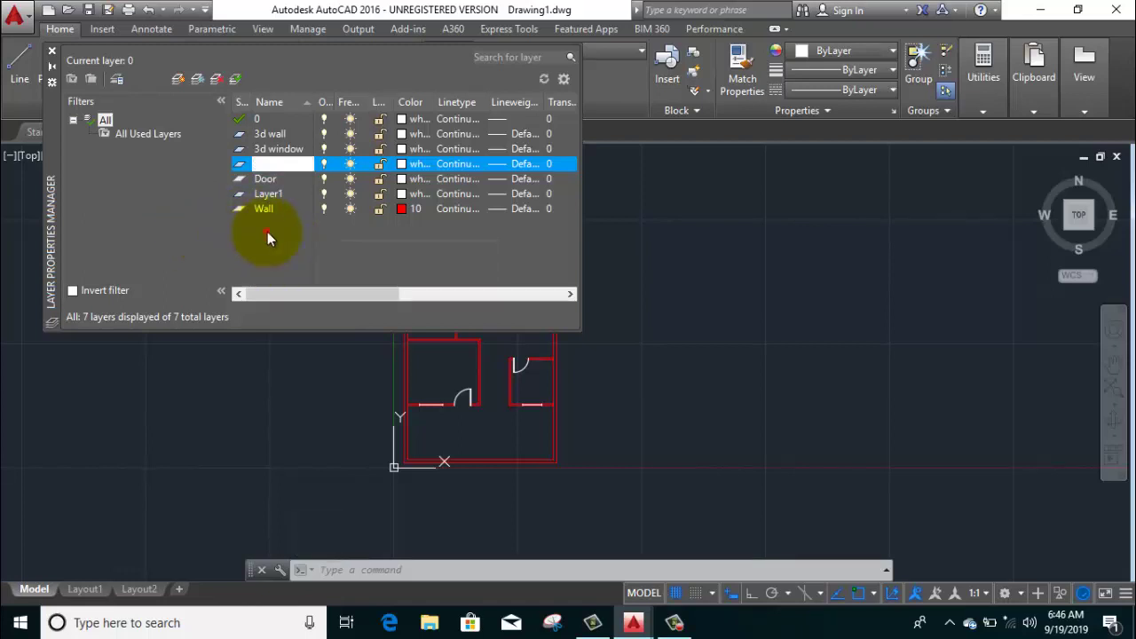
Step: Set the 3d wall layer to colour 50, 3d window to 120 and 3d door to 80
click(401, 134)
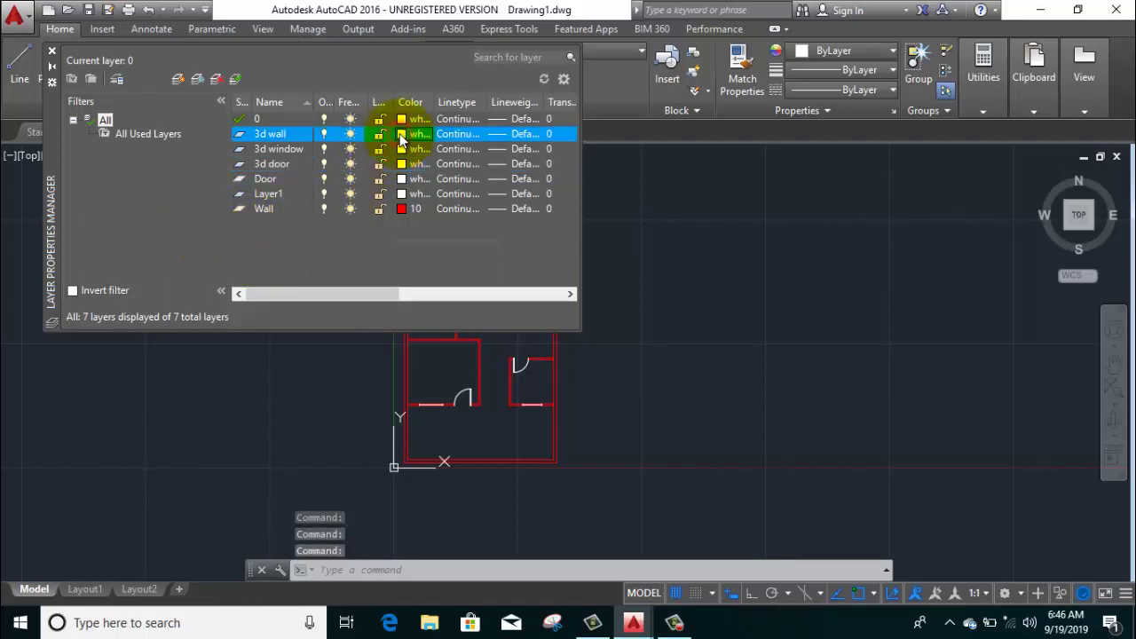
click(480, 256)
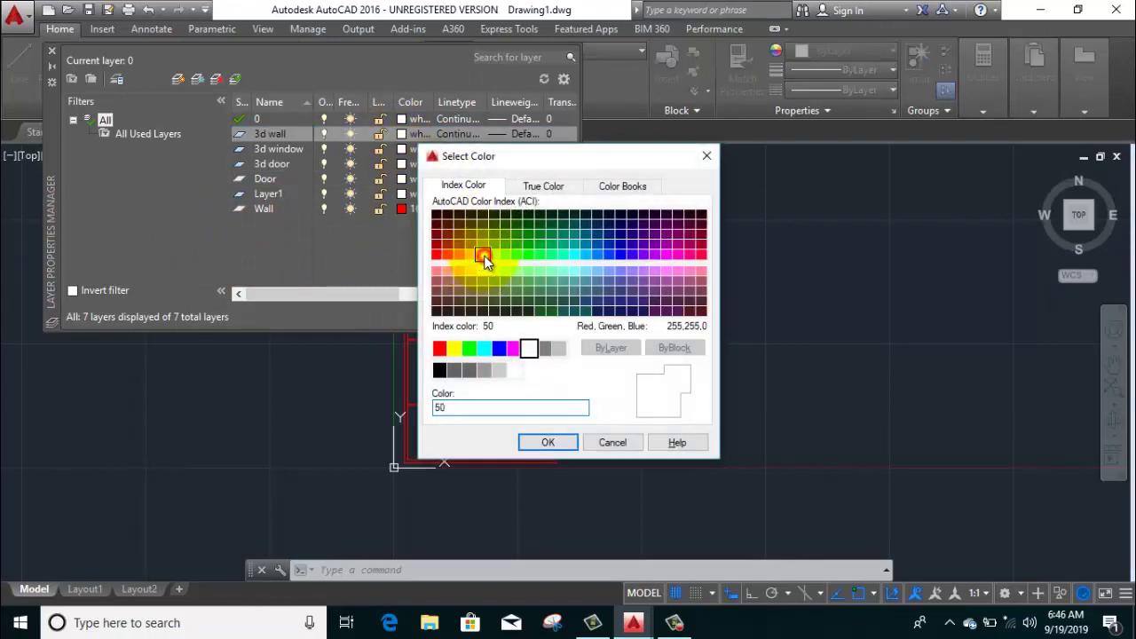
click(553, 443)
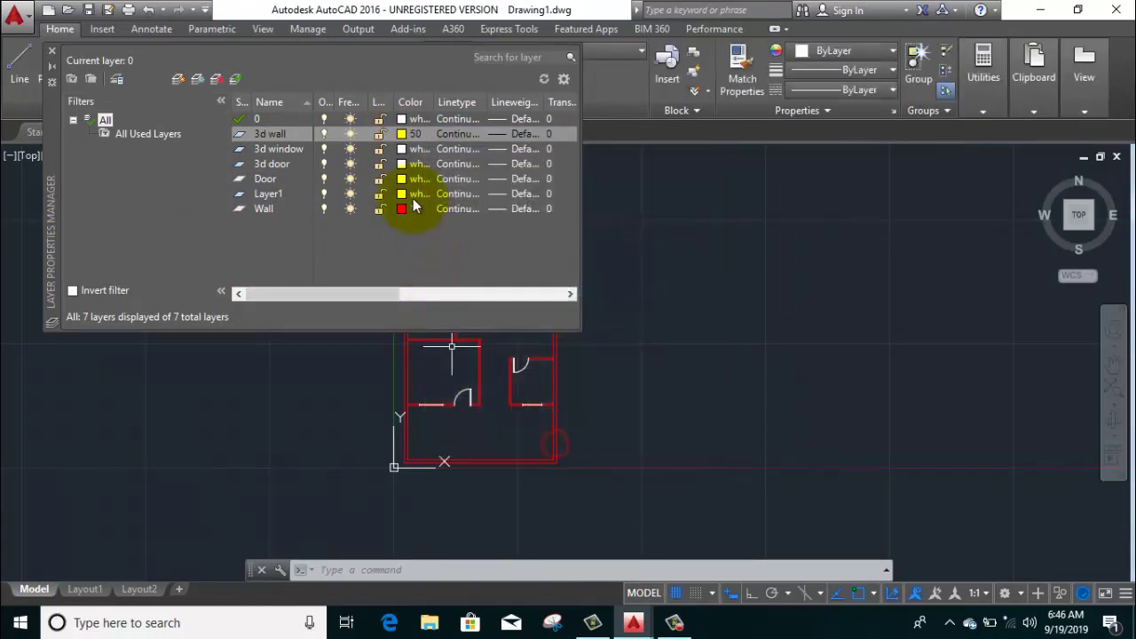
click(401, 149)
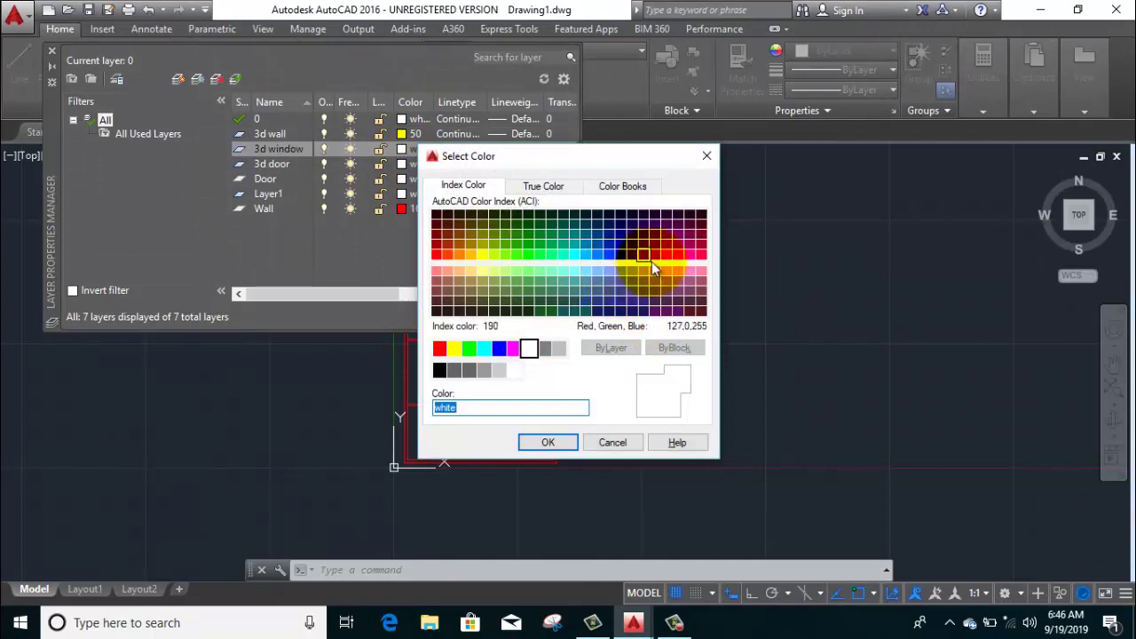
click(566, 256)
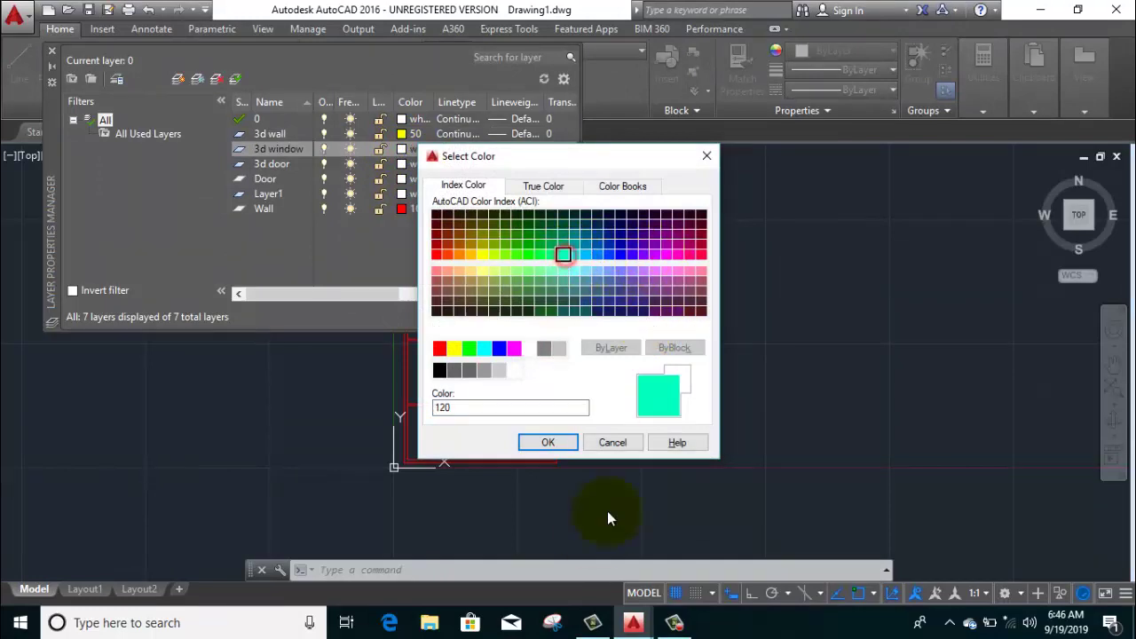
click(543, 442)
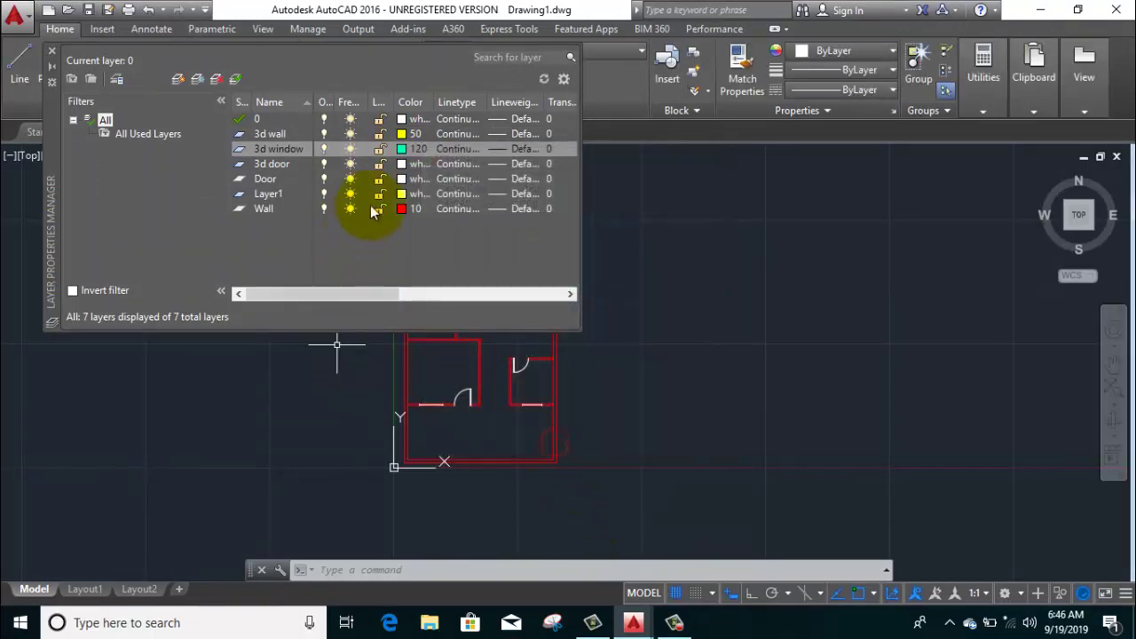
click(403, 165)
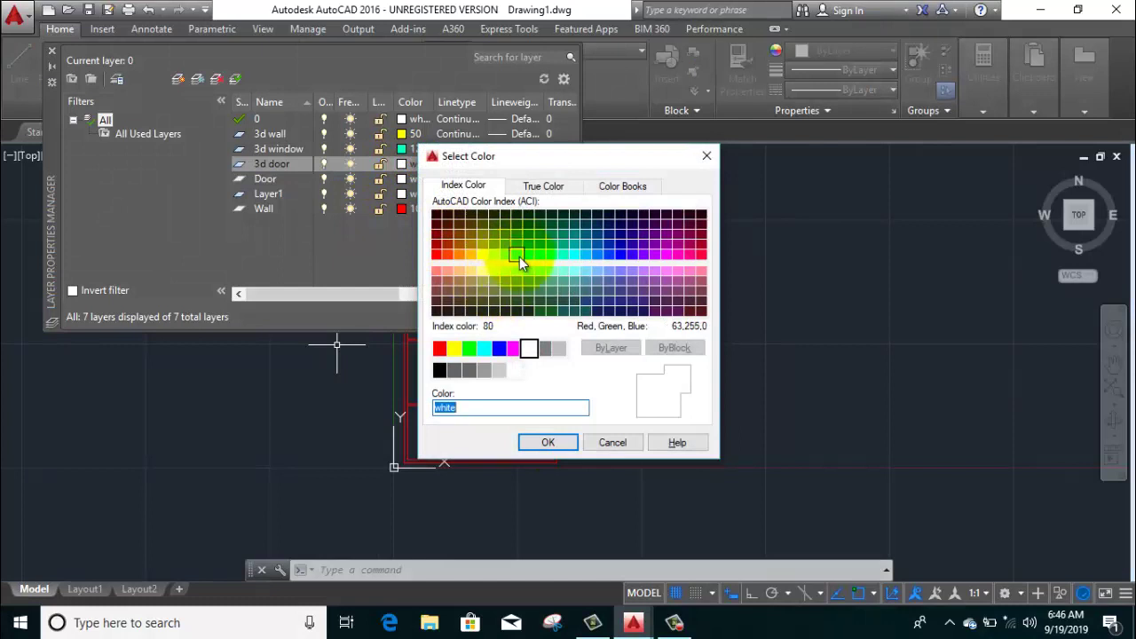
click(519, 257)
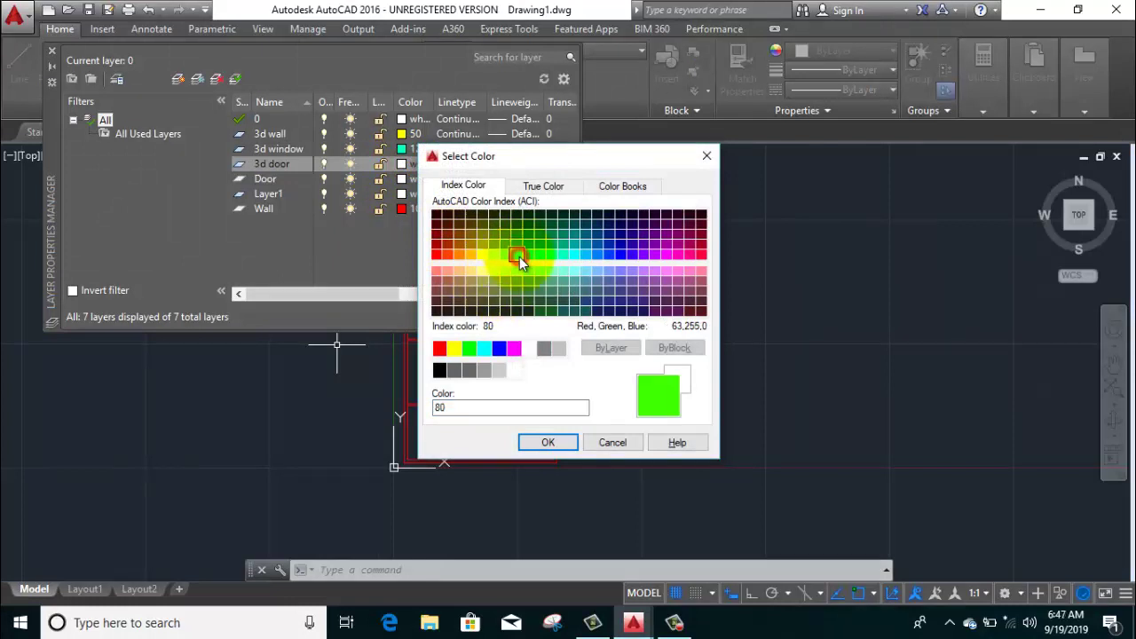
click(554, 443)
click(53, 51)
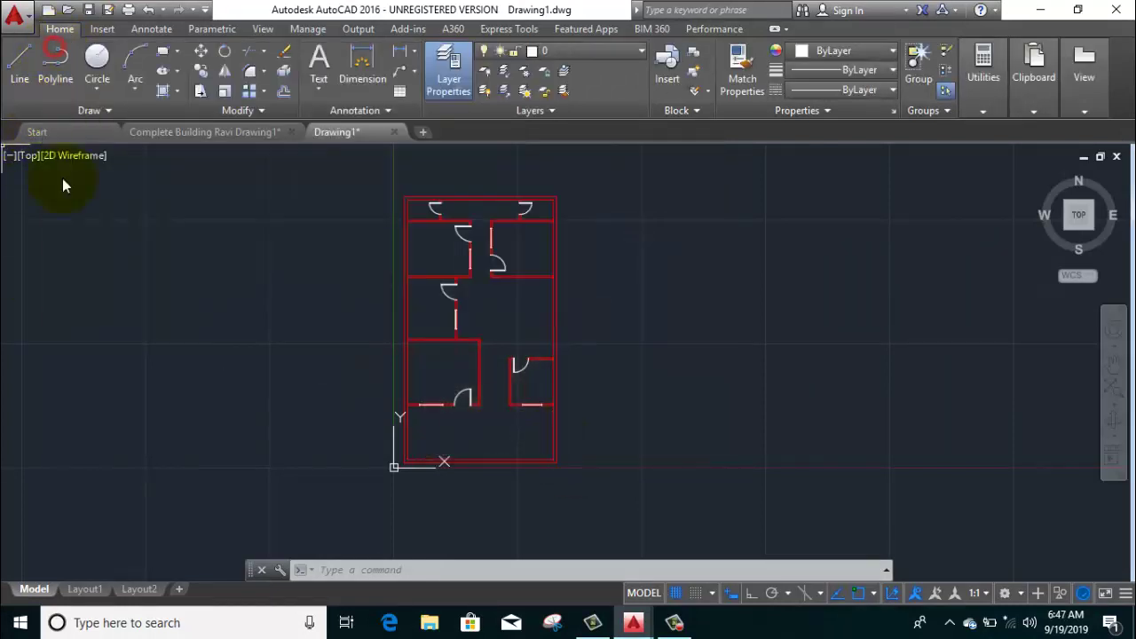
Step: Choose 3d wall in the ribbon Layer dropdown and change the workspace to 3D Modeling
click(587, 50)
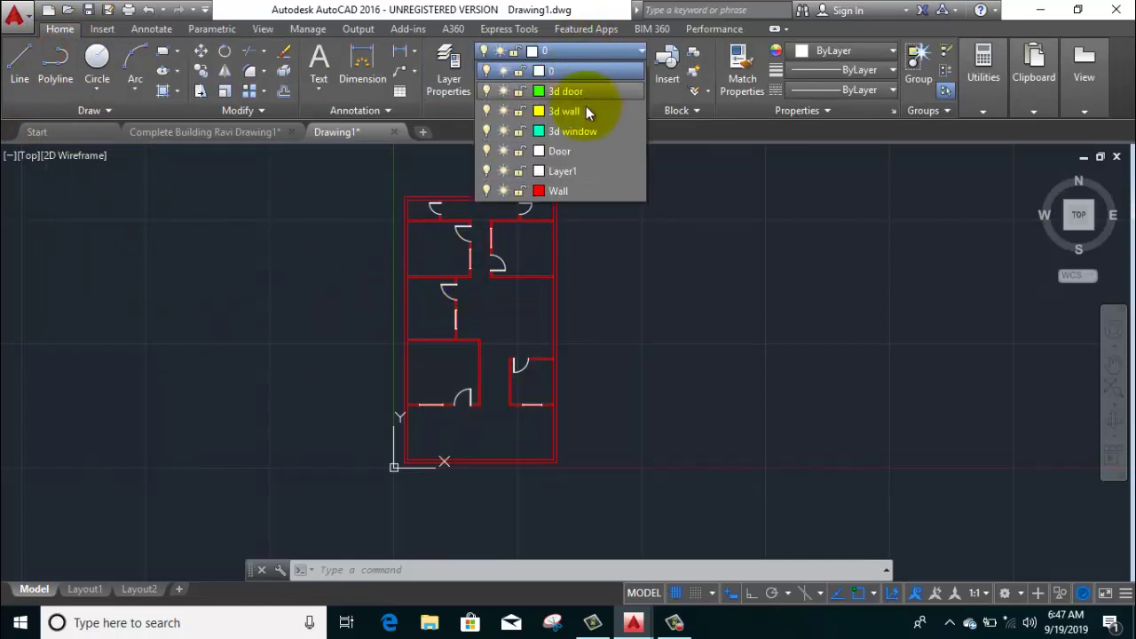
click(588, 113)
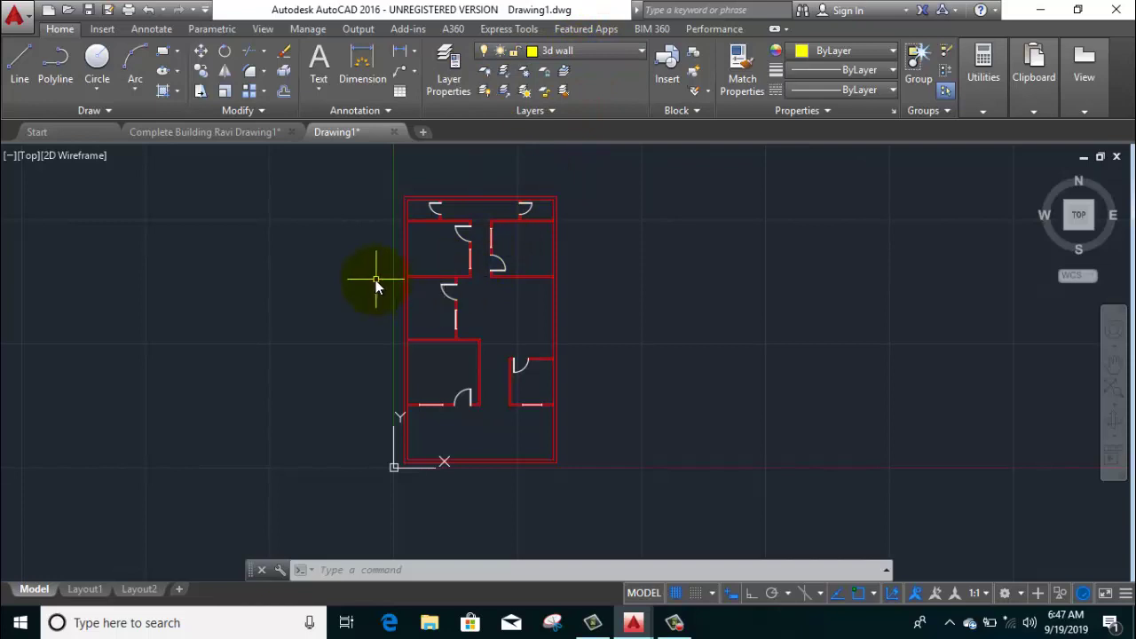
scroll(375, 284, up, 2)
scroll(385, 287, down, 2)
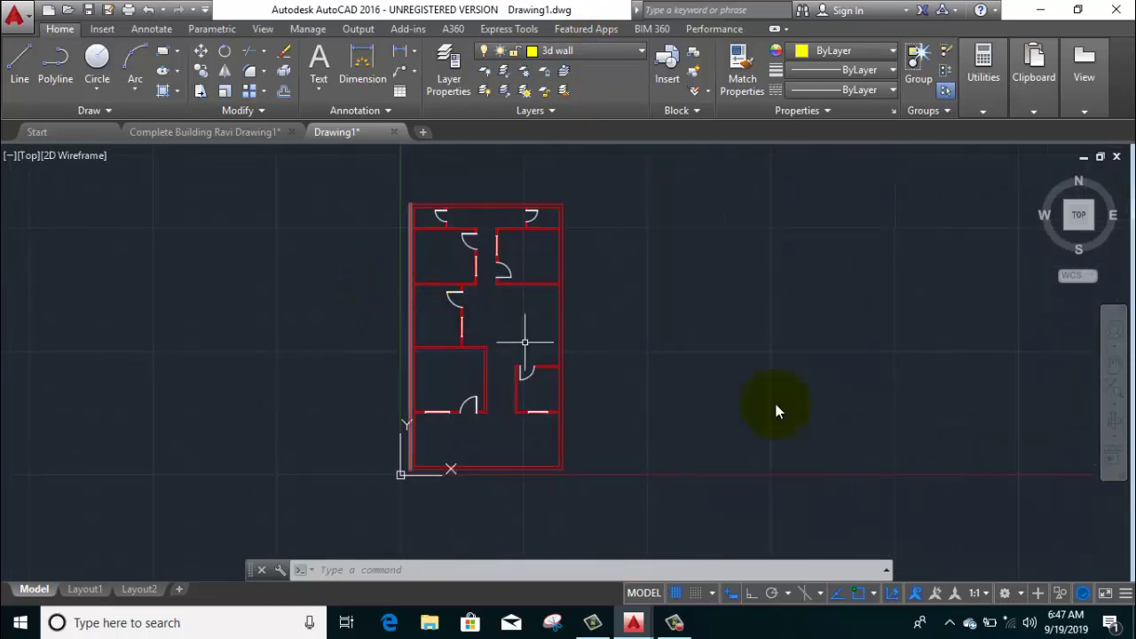
click(1019, 594)
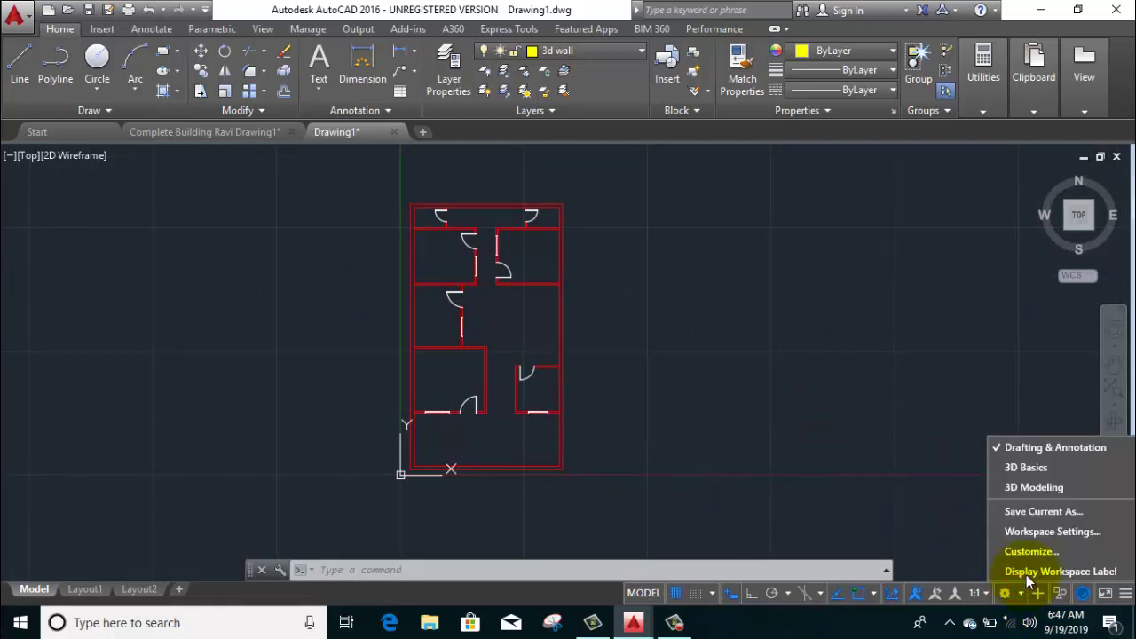
click(1028, 488)
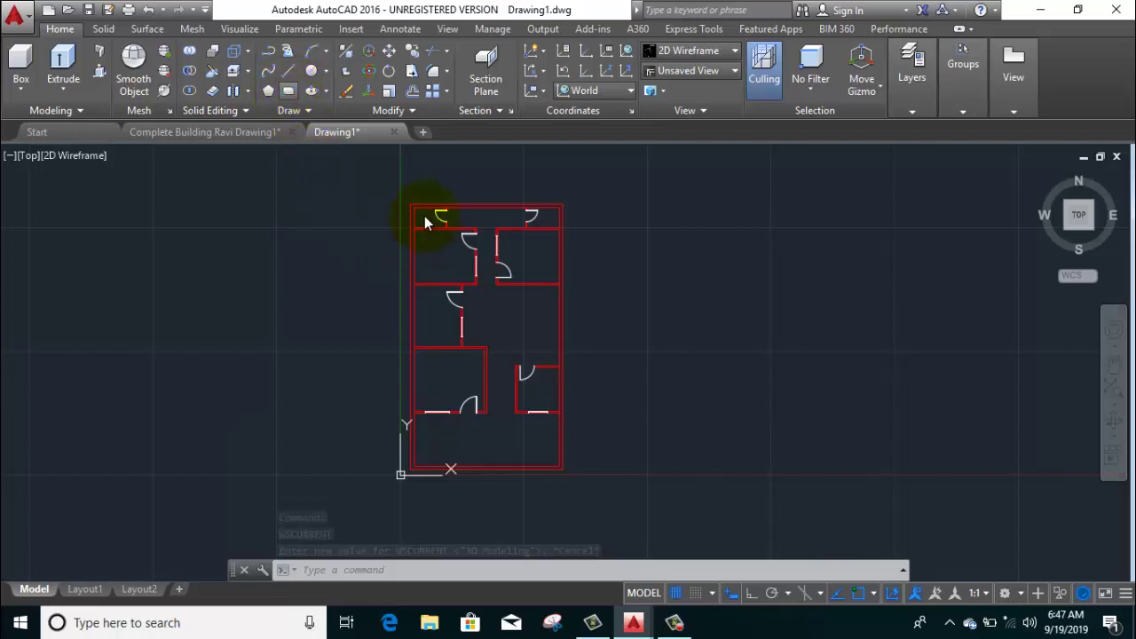
Step: Draw wall rectangles along the outer top wall and the right outer wall
scroll(413, 199, up, 2)
scroll(410, 208, up, 2)
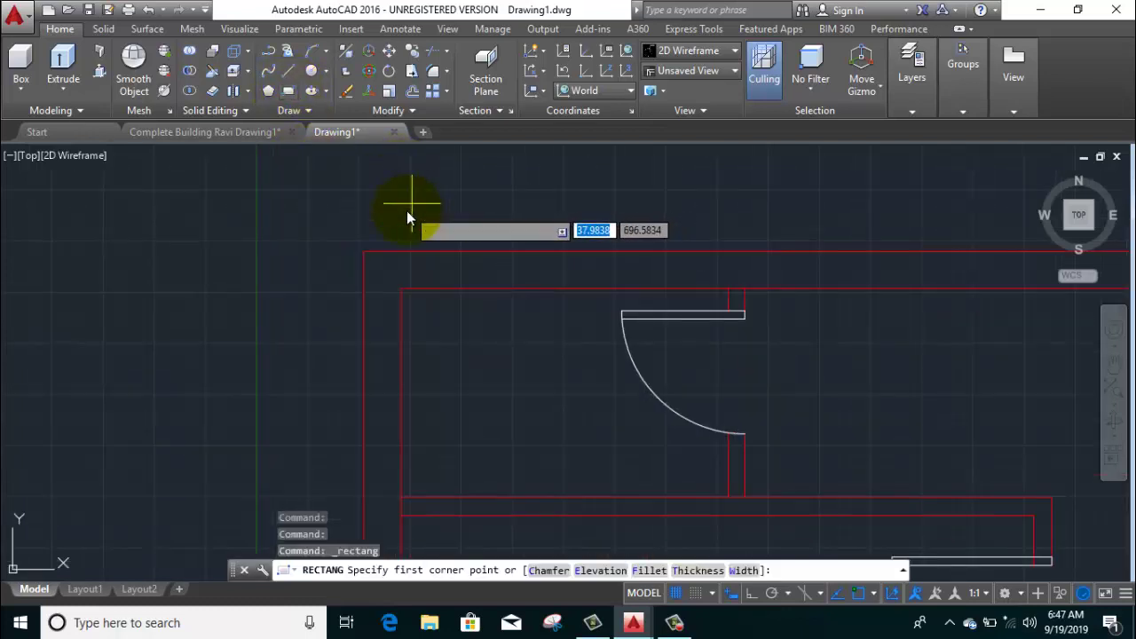
click(364, 252)
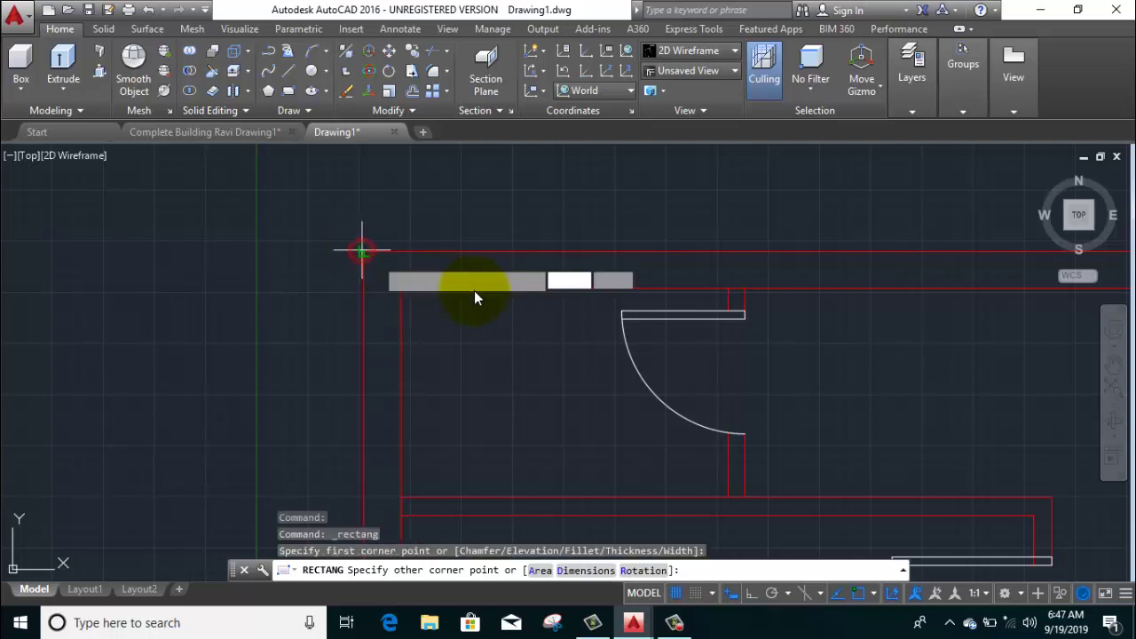
scroll(506, 287, down, 5)
scroll(573, 292, up, 1)
scroll(692, 279, up, 3)
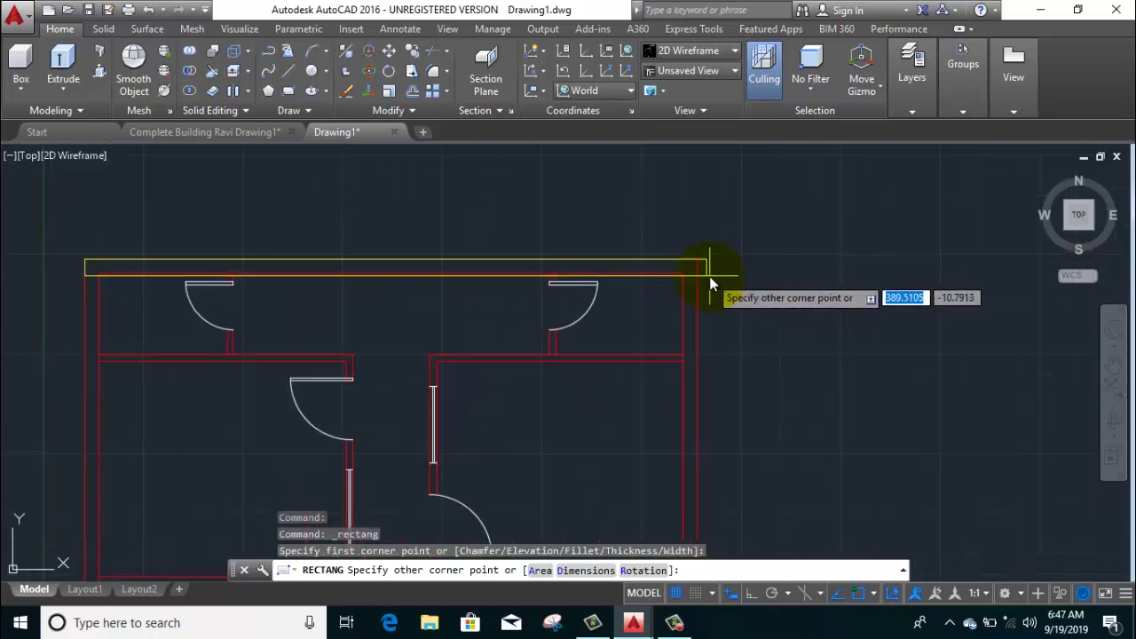
scroll(709, 280, up, 2)
click(666, 271)
right_click(748, 222)
click(772, 227)
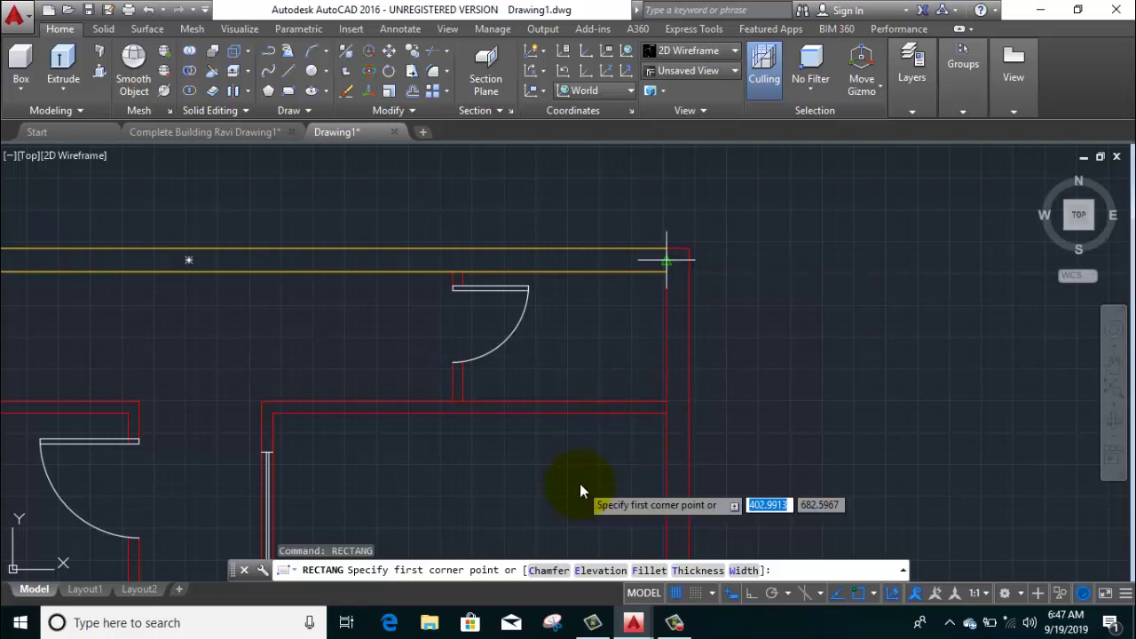
scroll(580, 484, down, 2)
scroll(622, 337, up, 5)
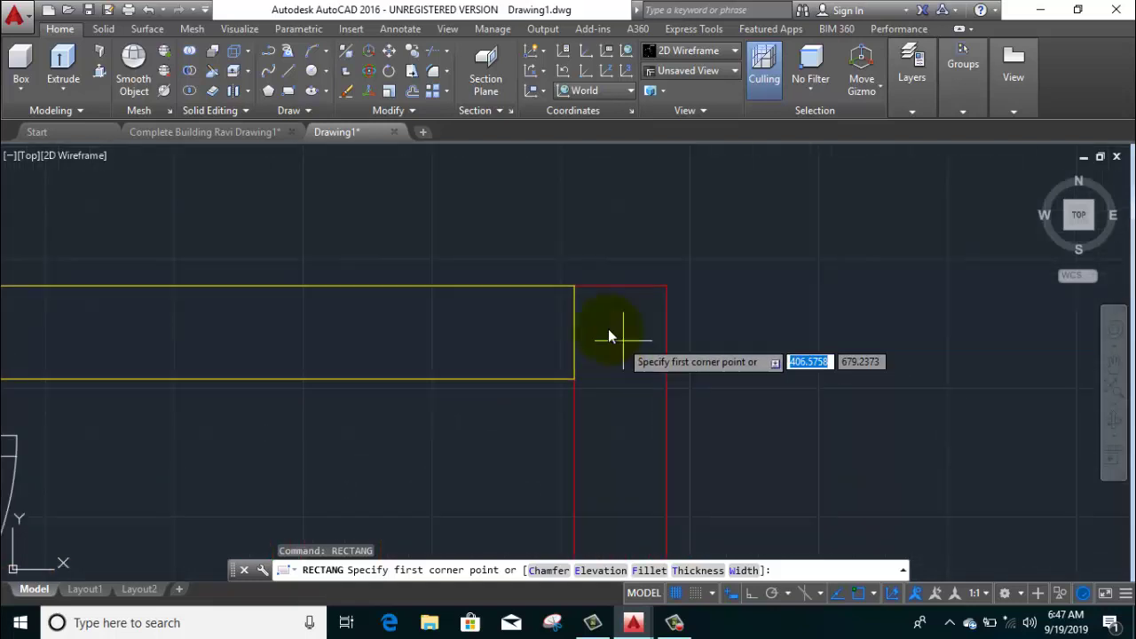
click(573, 280)
scroll(621, 408, down, 4)
scroll(621, 355, down, 3)
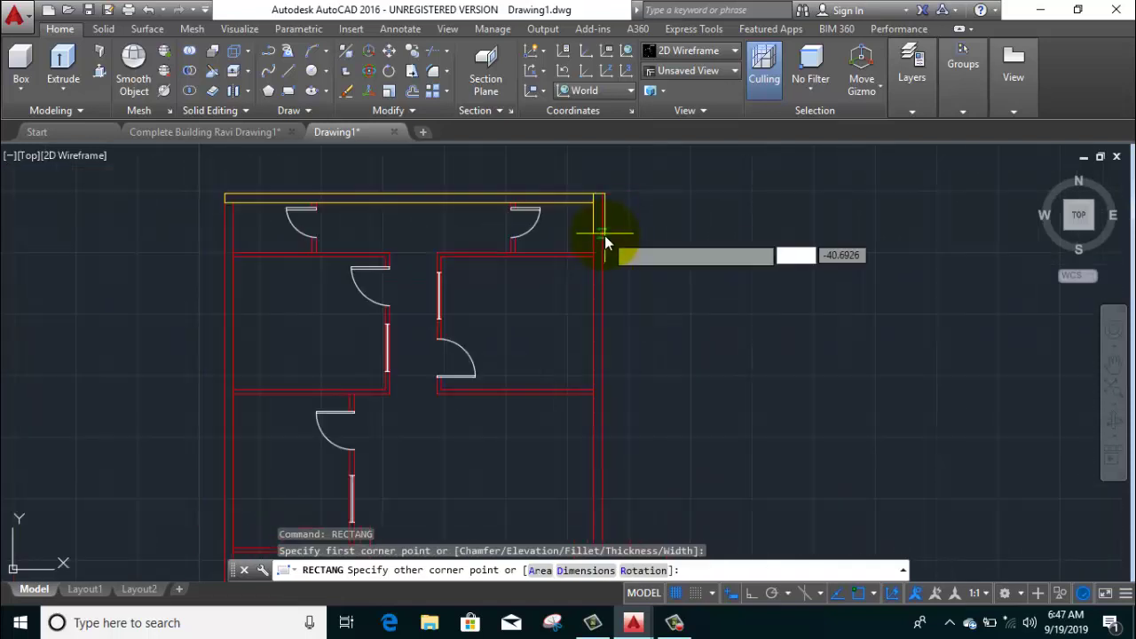
middle_drag(614, 482, 594, 250)
scroll(591, 484, up, 1)
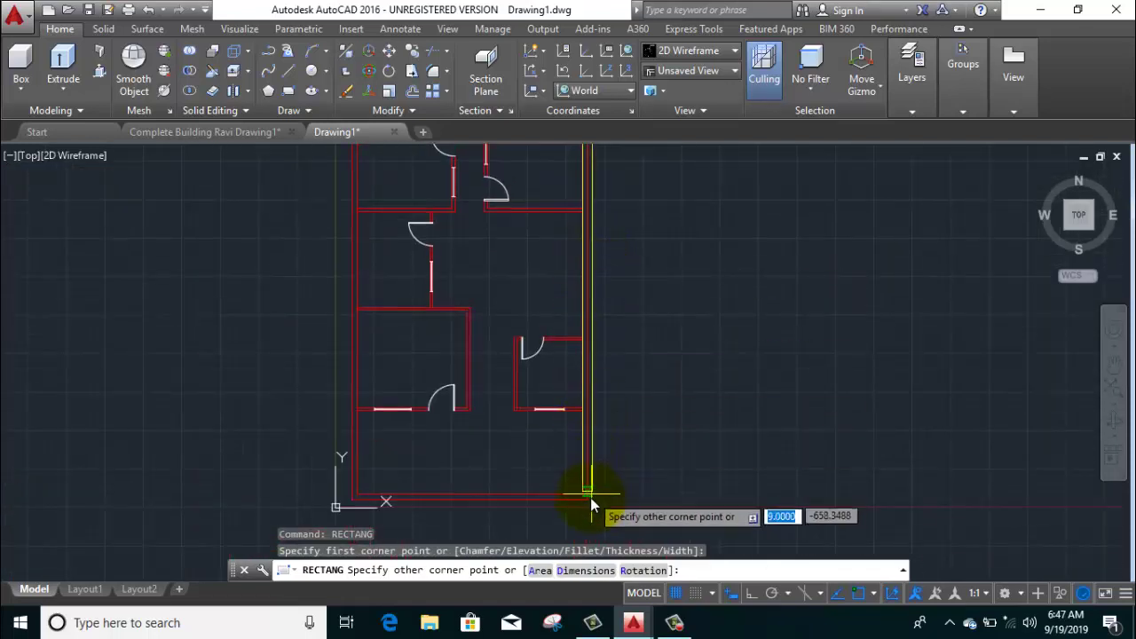
scroll(589, 497, up, 3)
scroll(591, 470, up, 3)
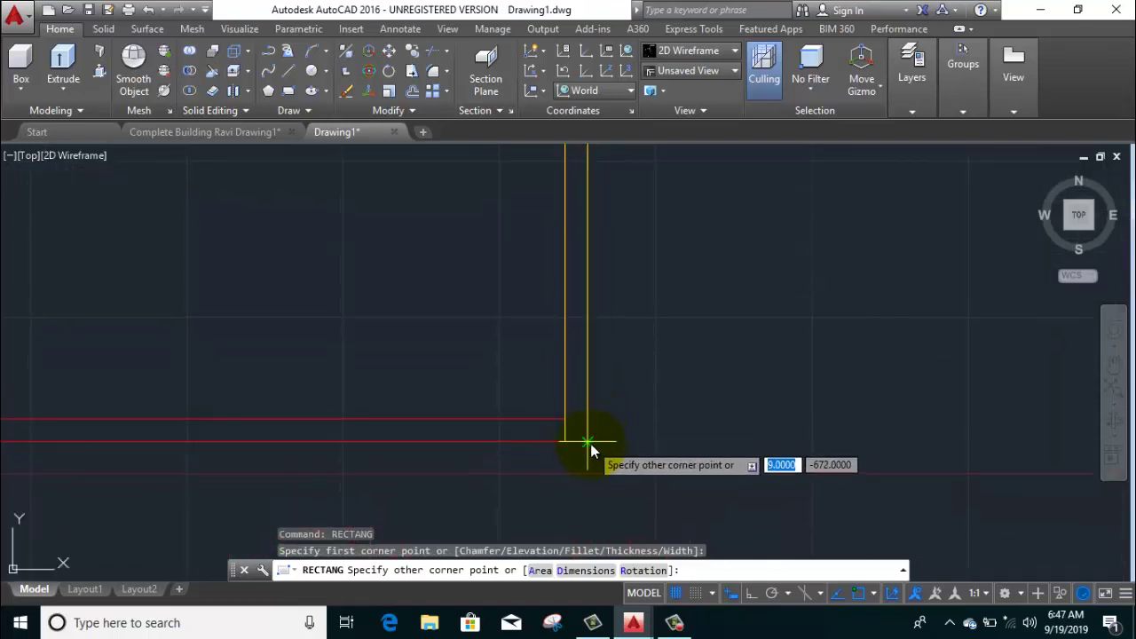
click(587, 449)
scroll(621, 426, down, 3)
Step: Draw rectangles along the left outer wall and the horizontal interior wall
right_click(682, 249)
click(722, 258)
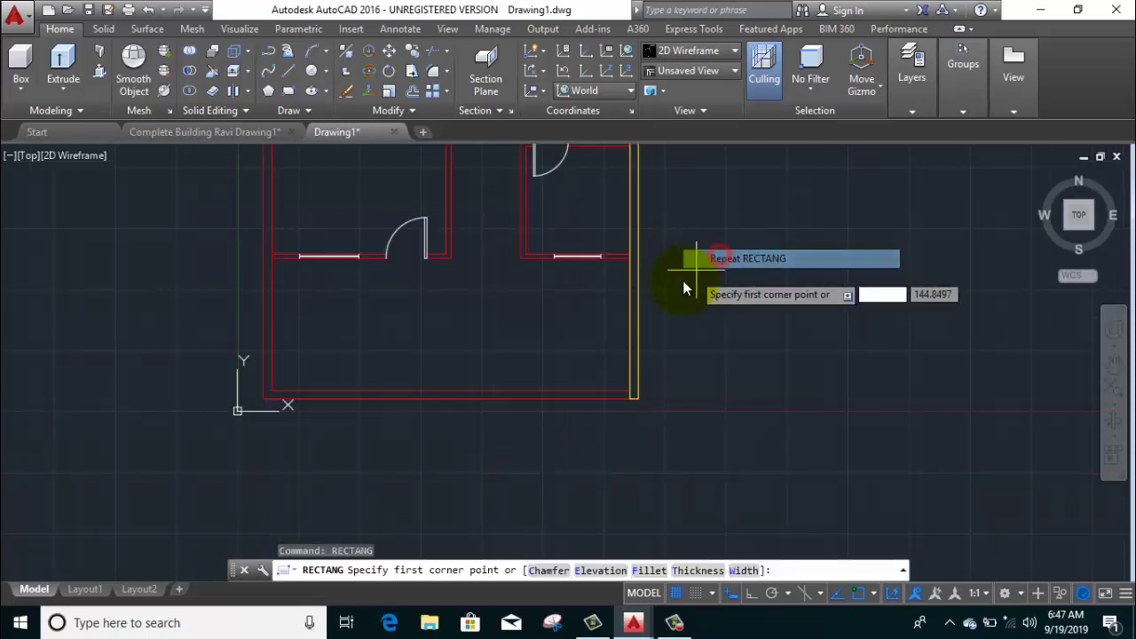
scroll(648, 263, down, 5)
scroll(586, 203, up, 6)
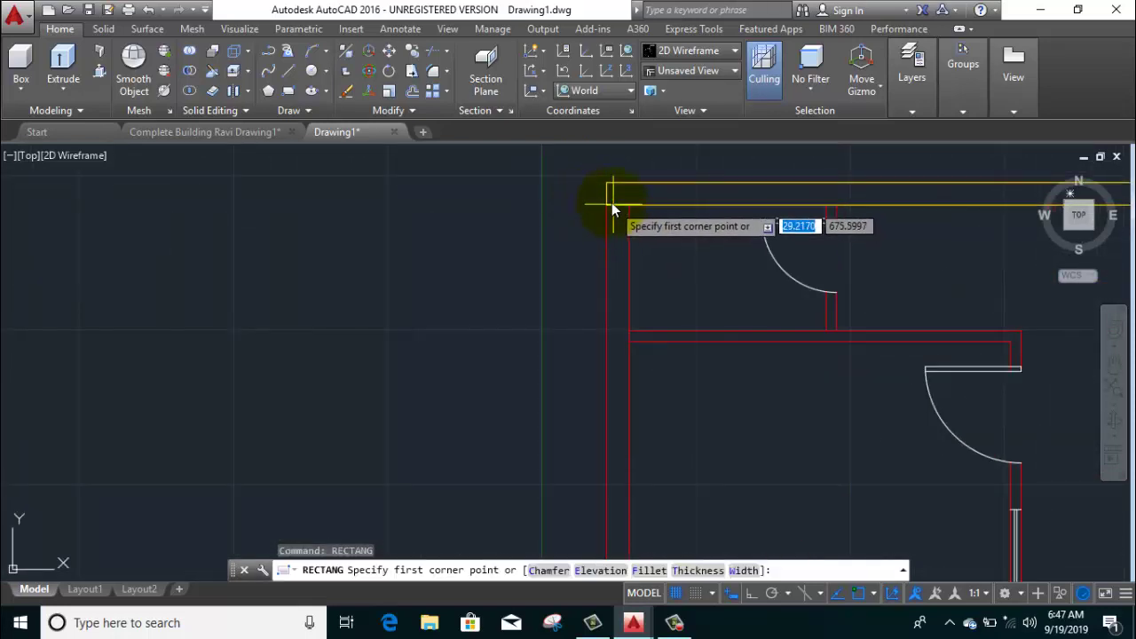
click(609, 190)
scroll(620, 355, down, 6)
scroll(578, 394, up, 2)
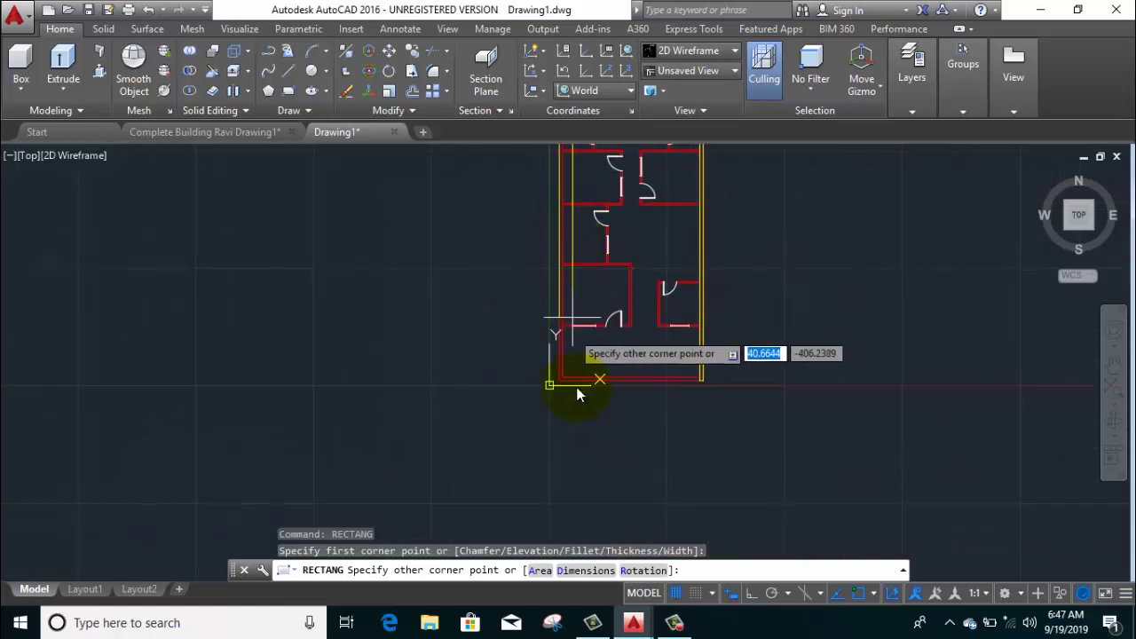
scroll(543, 419, up, 3)
scroll(551, 424, up, 2)
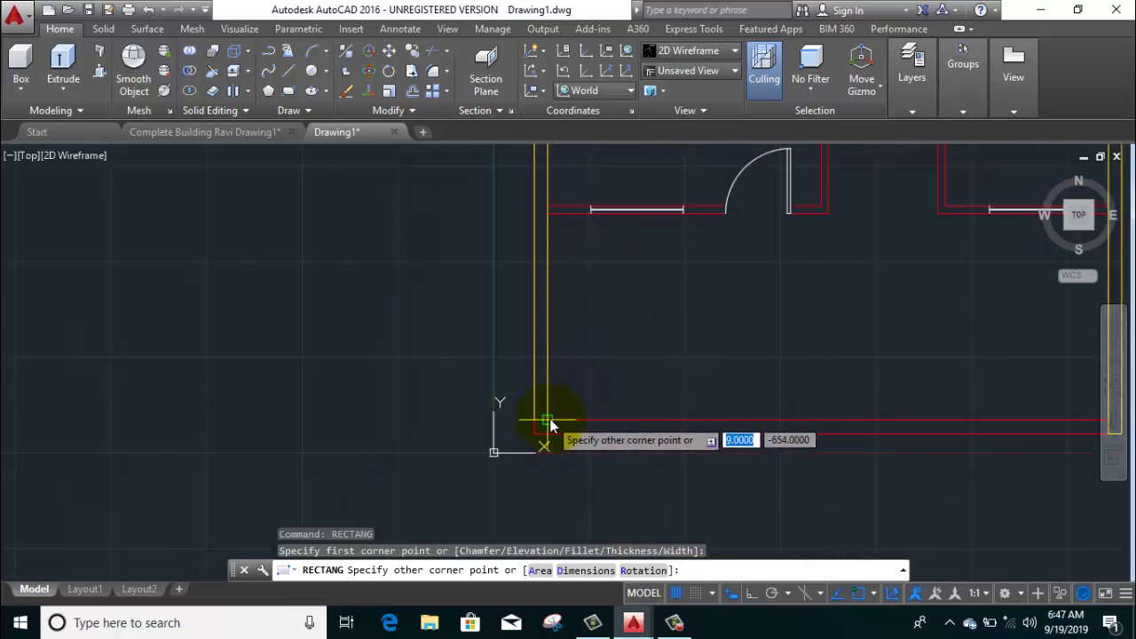
click(551, 419)
scroll(611, 409, down, 5)
right_click(752, 194)
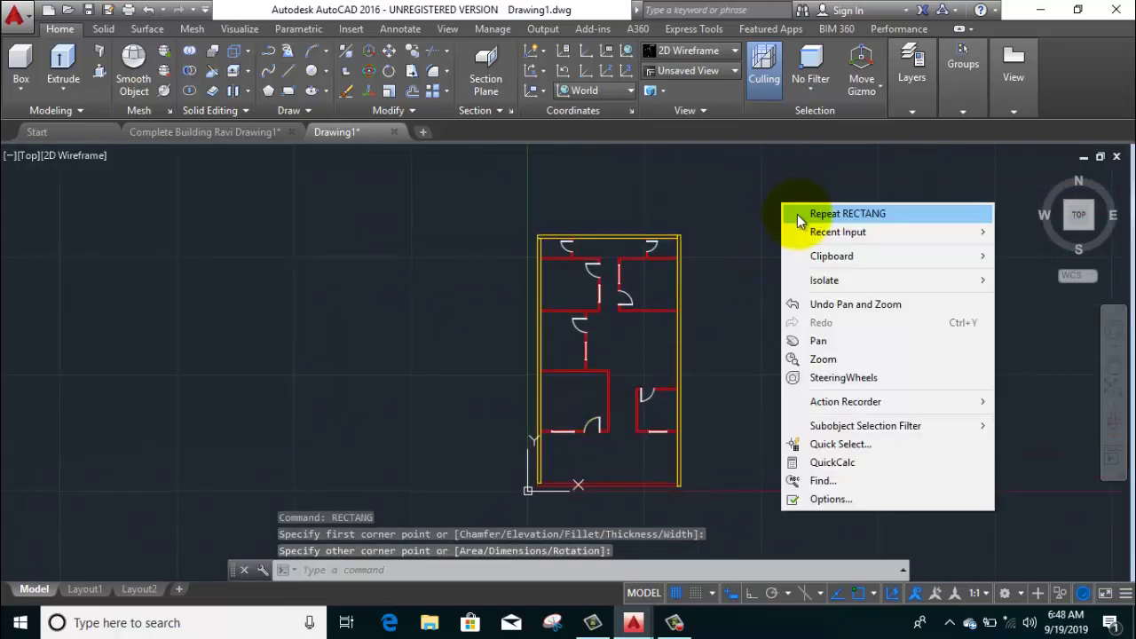
click(799, 218)
scroll(528, 254, up, 5)
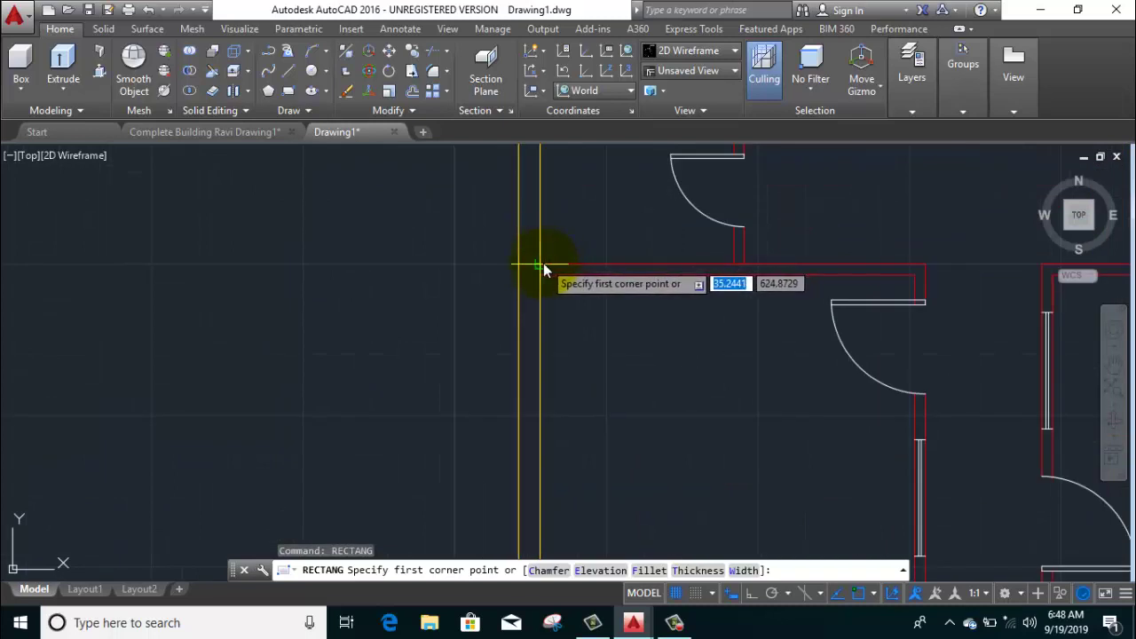
click(540, 264)
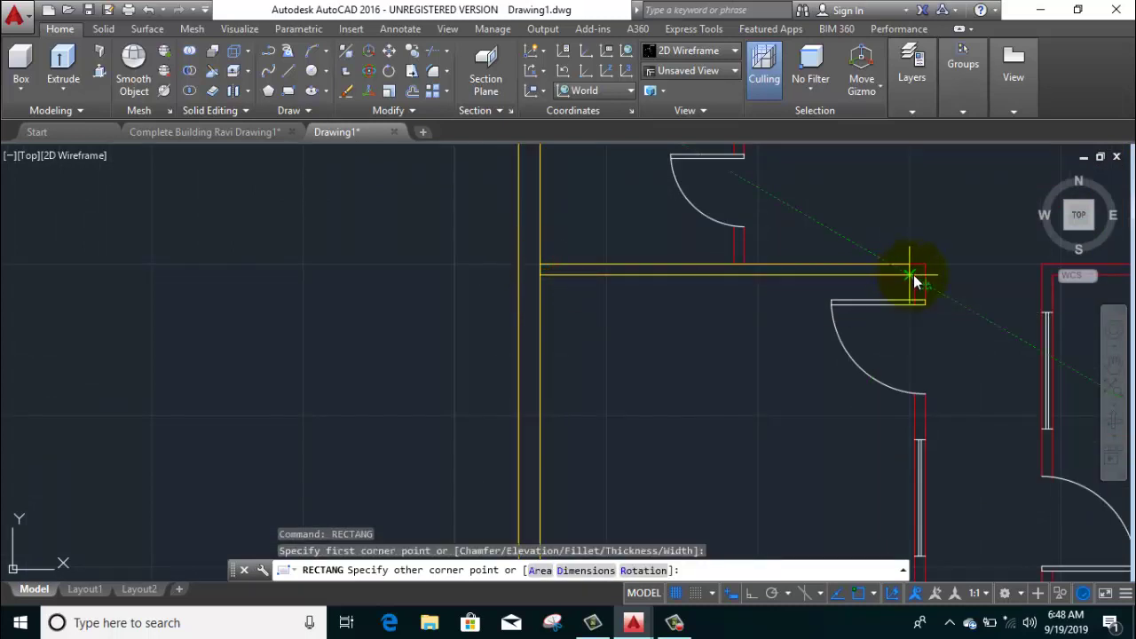
scroll(923, 274, up, 10)
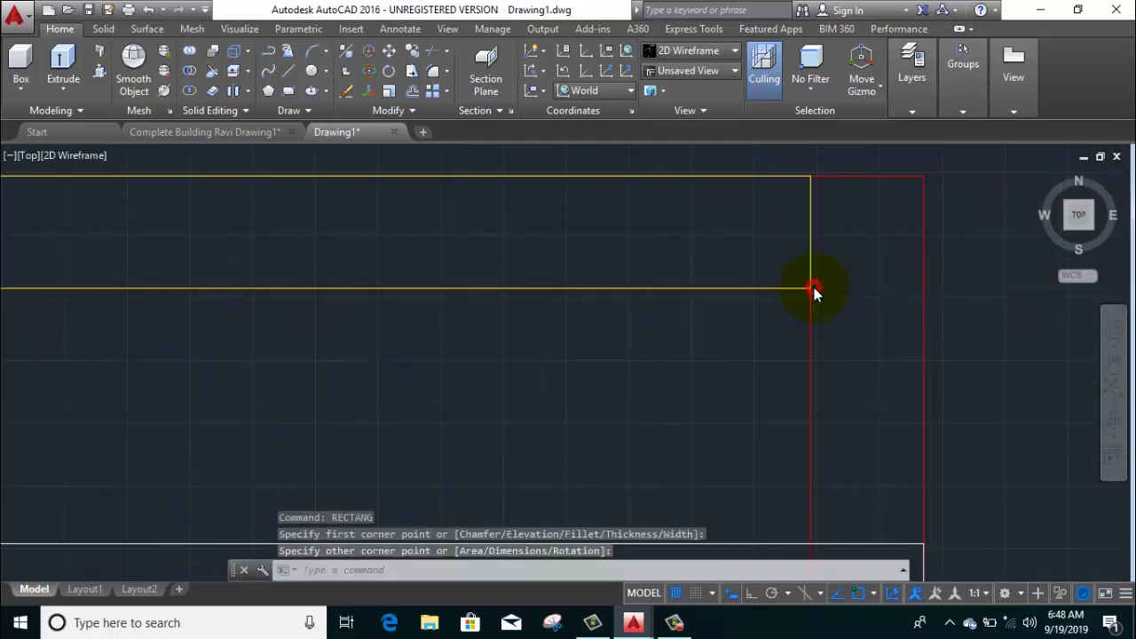
click(814, 288)
scroll(814, 287, down, 5)
Step: Draw rectangles over the short vertical wall and the lower horizontal wall
right_click(806, 209)
click(825, 217)
click(813, 269)
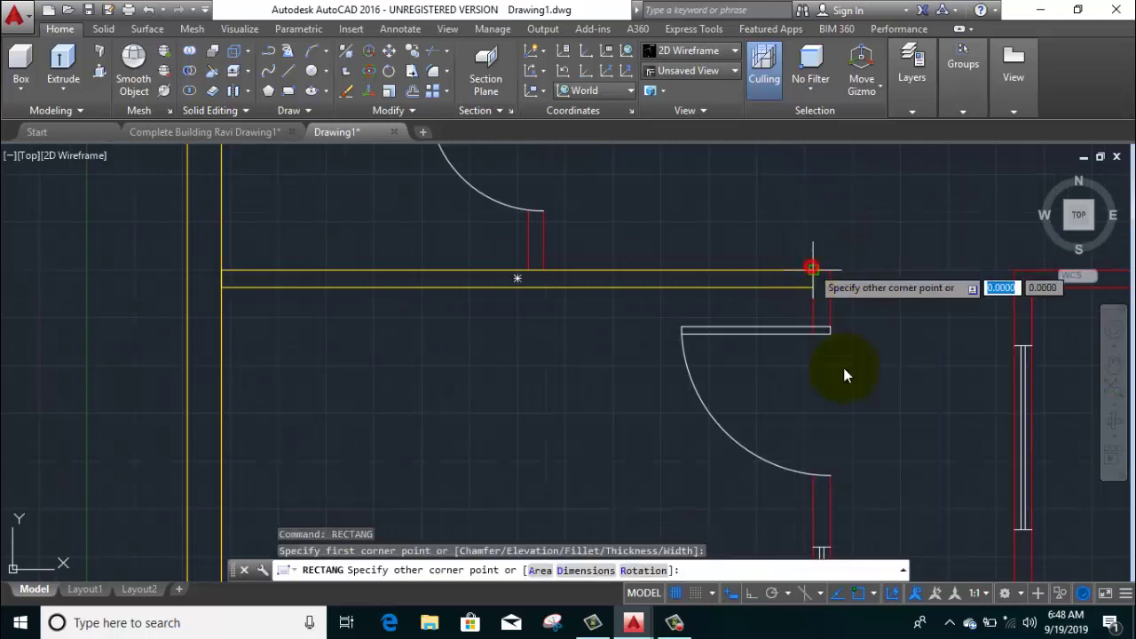
scroll(843, 373, down, 3)
scroll(759, 372, up, 5)
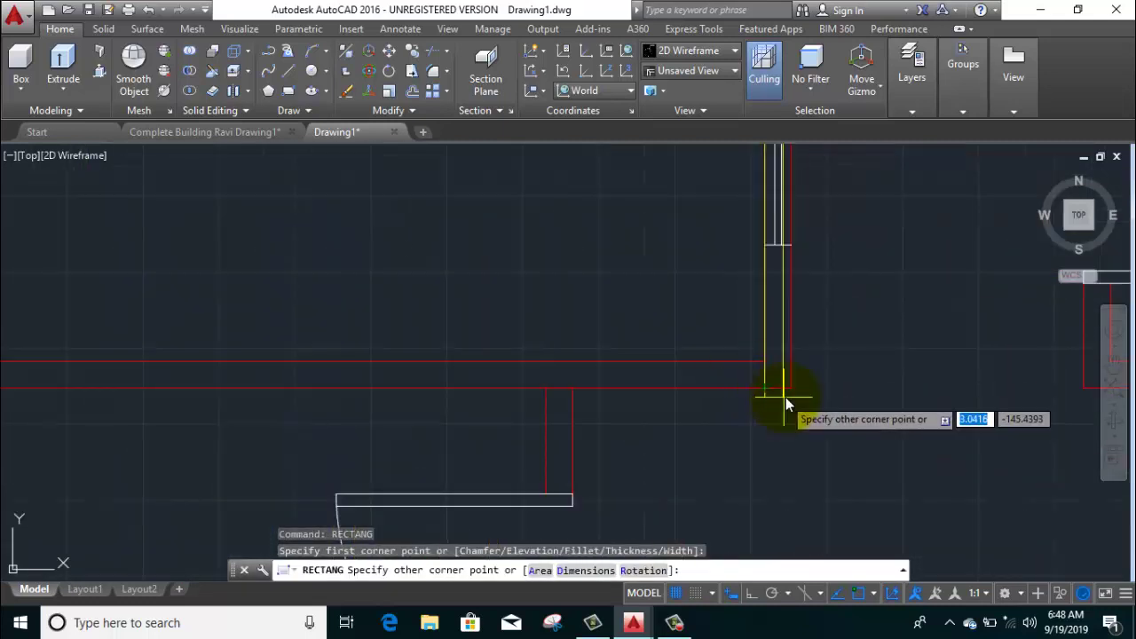
click(787, 388)
right_click(674, 299)
click(731, 317)
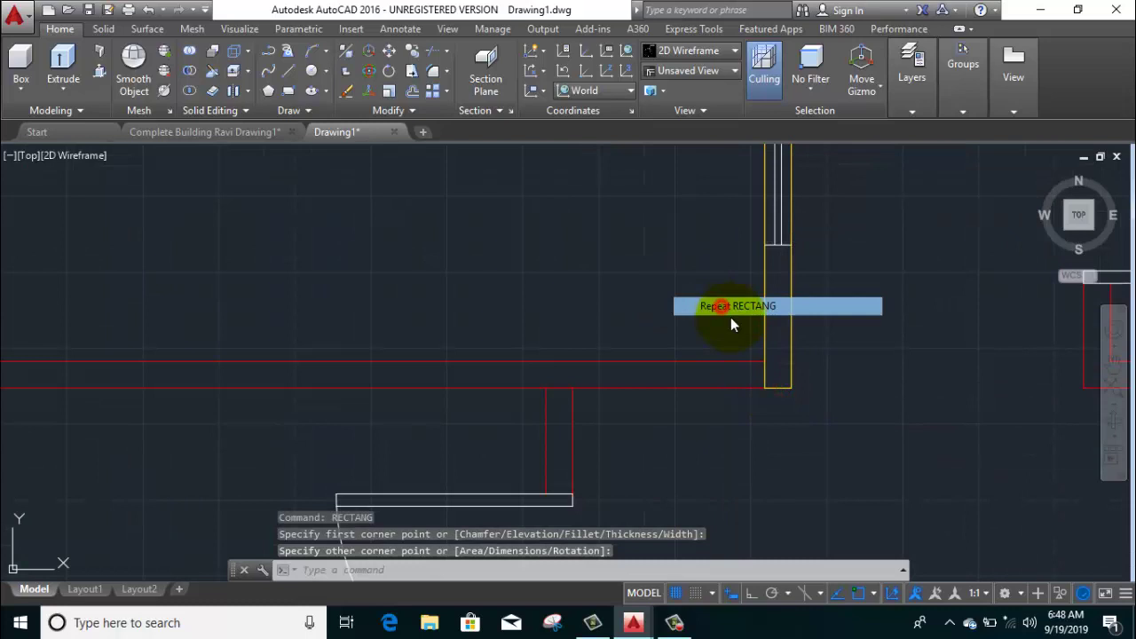
click(764, 388)
middle_drag(47, 318, 373, 343)
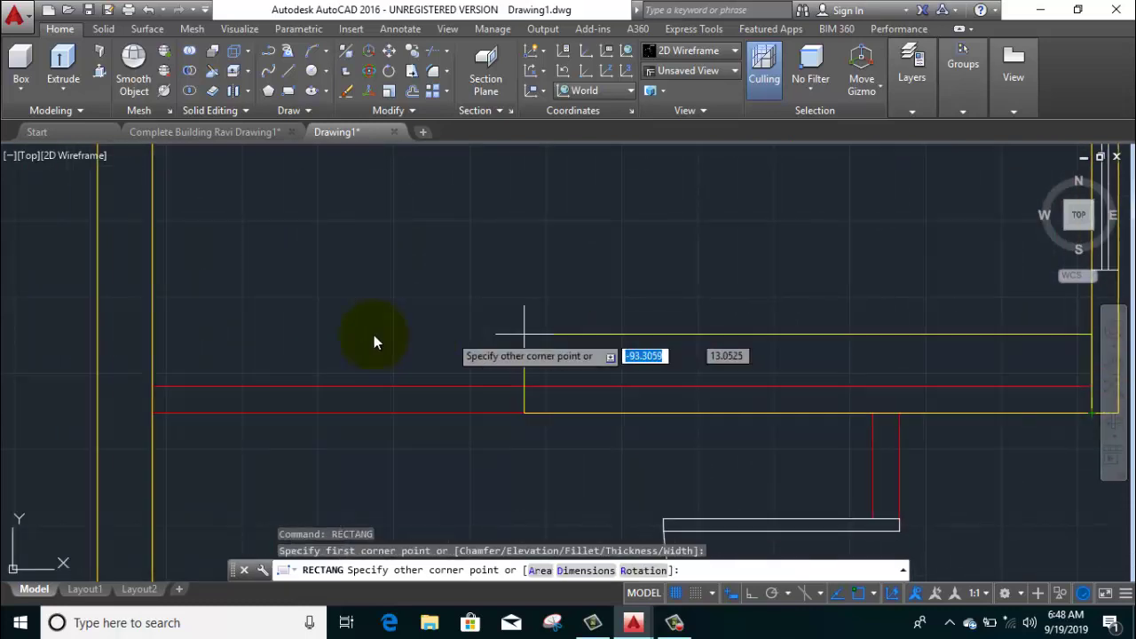
click(155, 386)
mouse_move(156, 386)
middle_down()
mouse_move(365, 278)
mouse_move(359, 244)
middle_up()
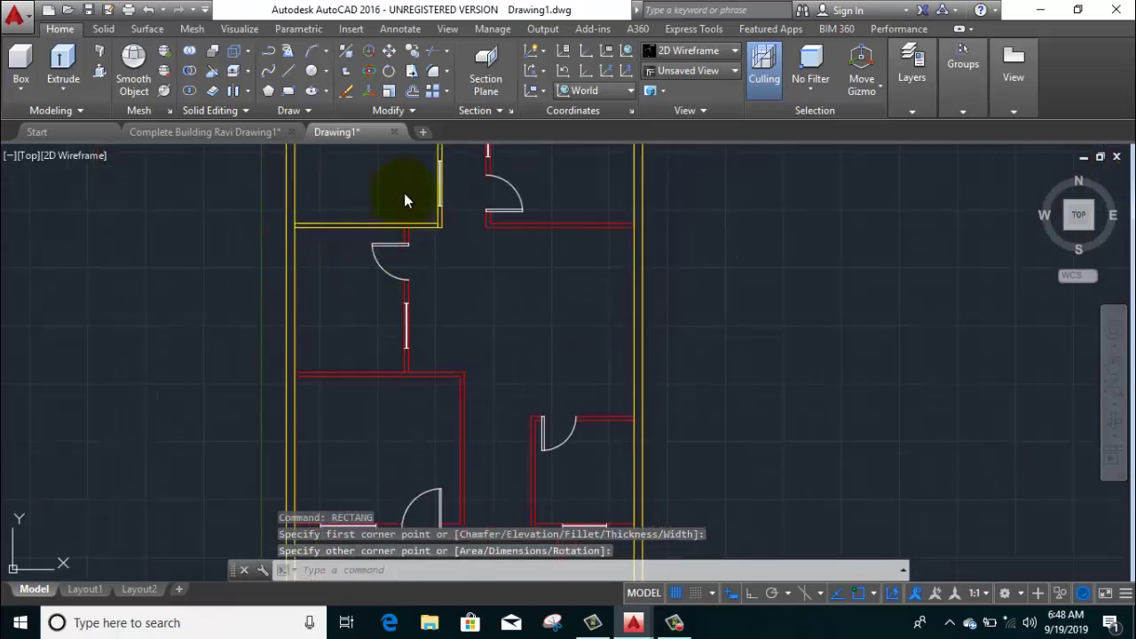
Step: Draw rectangles over the next vertical wall and the adjoining horizontal wall
key(Return)
scroll(399, 235, up, 5)
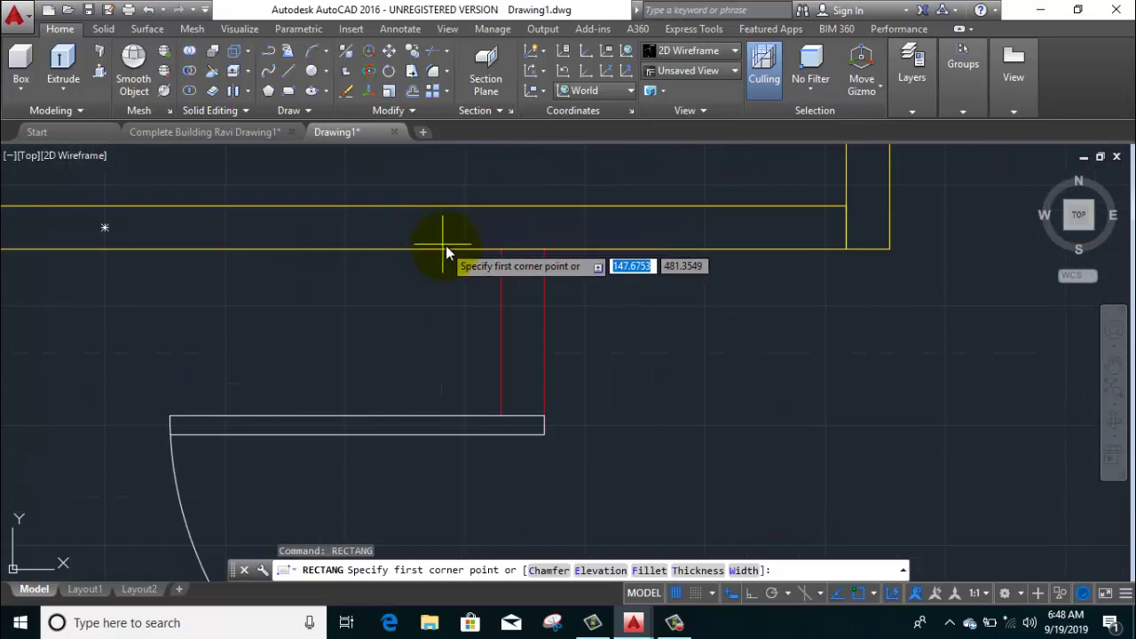
click(501, 257)
scroll(506, 326, down, 3)
scroll(509, 380, down, 3)
scroll(481, 404, up, 4)
scroll(480, 403, down, 3)
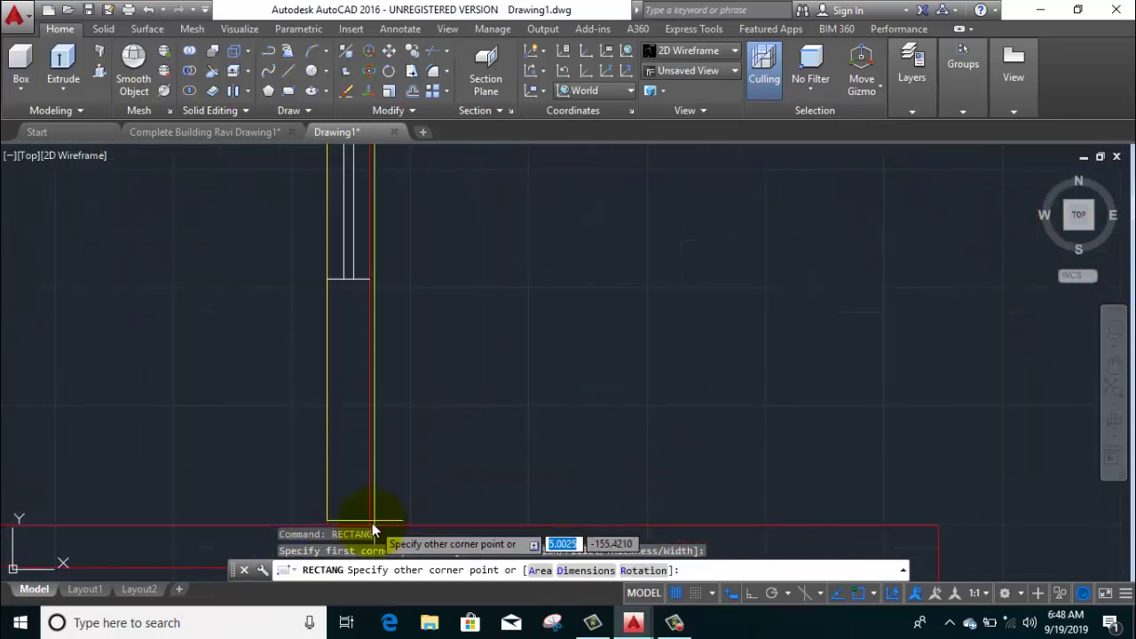
scroll(379, 383, up, 5)
click(383, 388)
scroll(426, 380, down, 3)
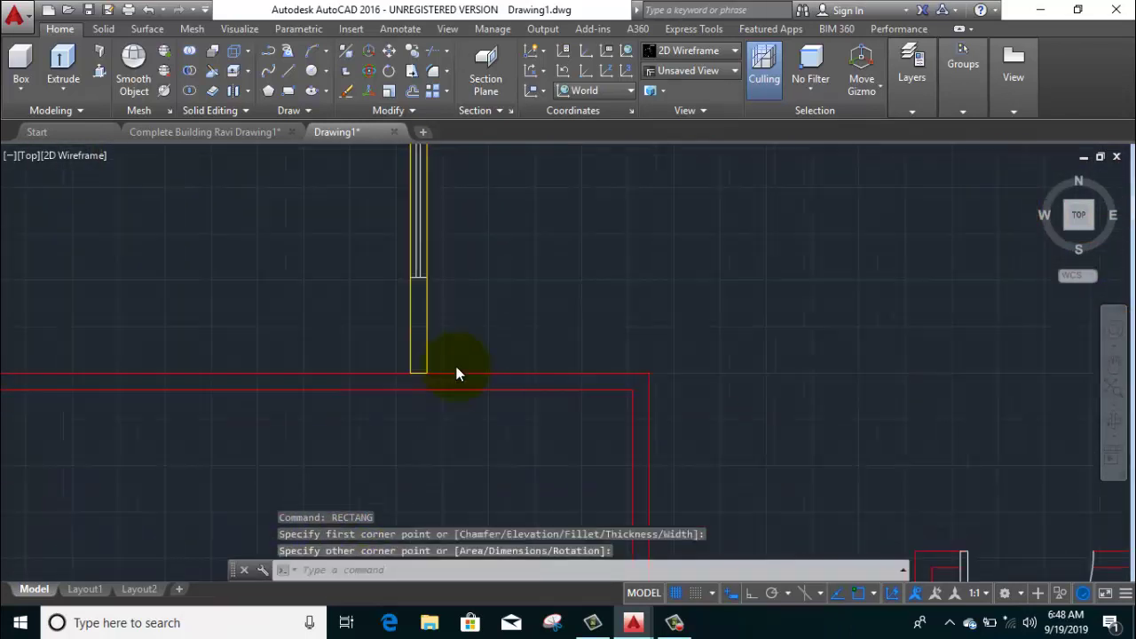
scroll(456, 373, down, 2)
right_click(315, 263)
click(355, 271)
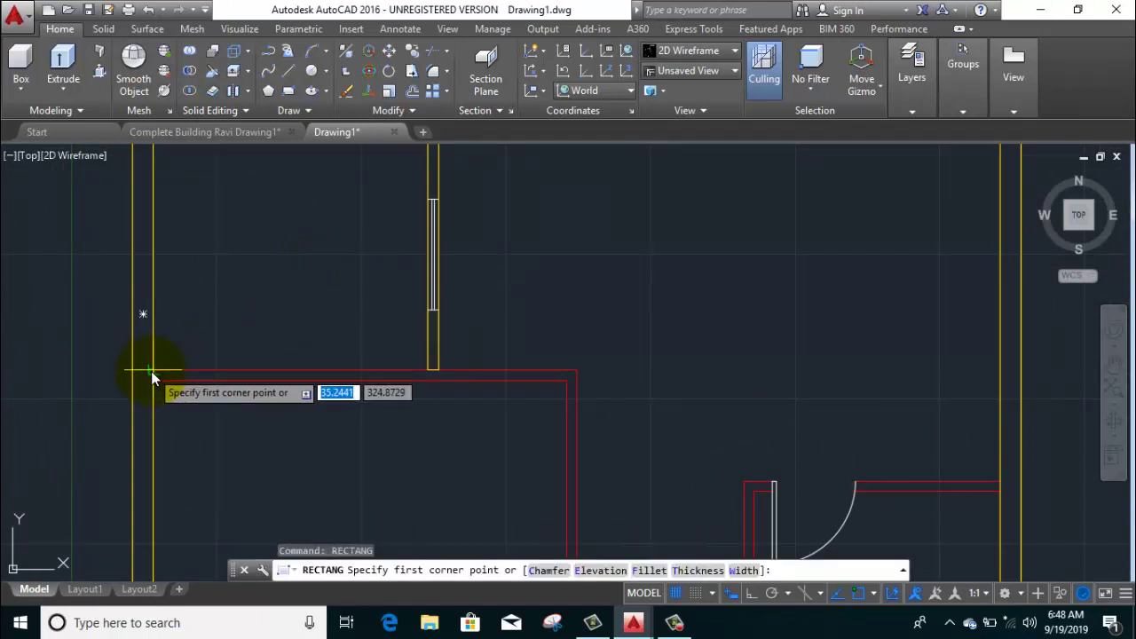
click(151, 371)
scroll(603, 380, up, 2)
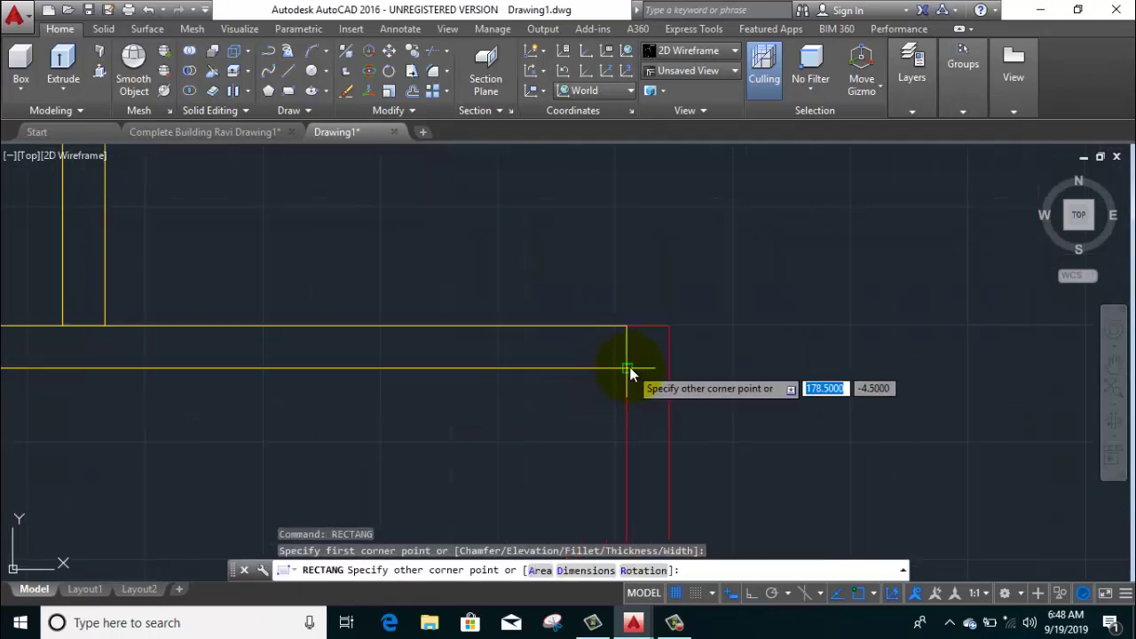
click(626, 369)
Step: Draw rectangles over another vertical wall and the bottom wall containing a door and window
key(Return)
click(628, 327)
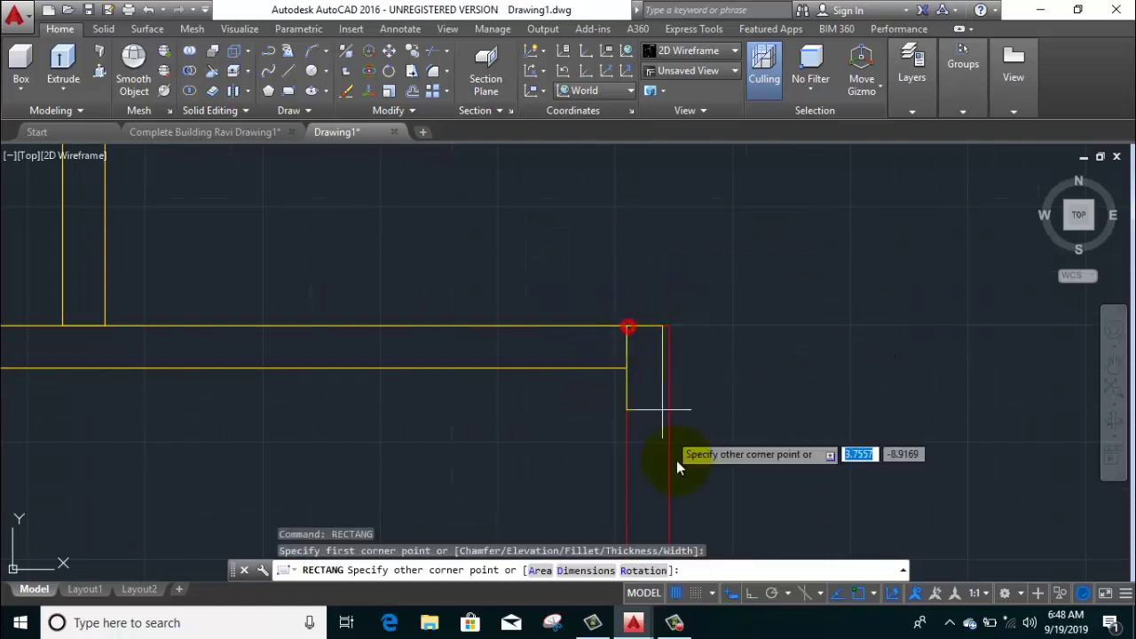
scroll(639, 355, down, 3)
scroll(622, 355, up, 2)
scroll(578, 266, up, 2)
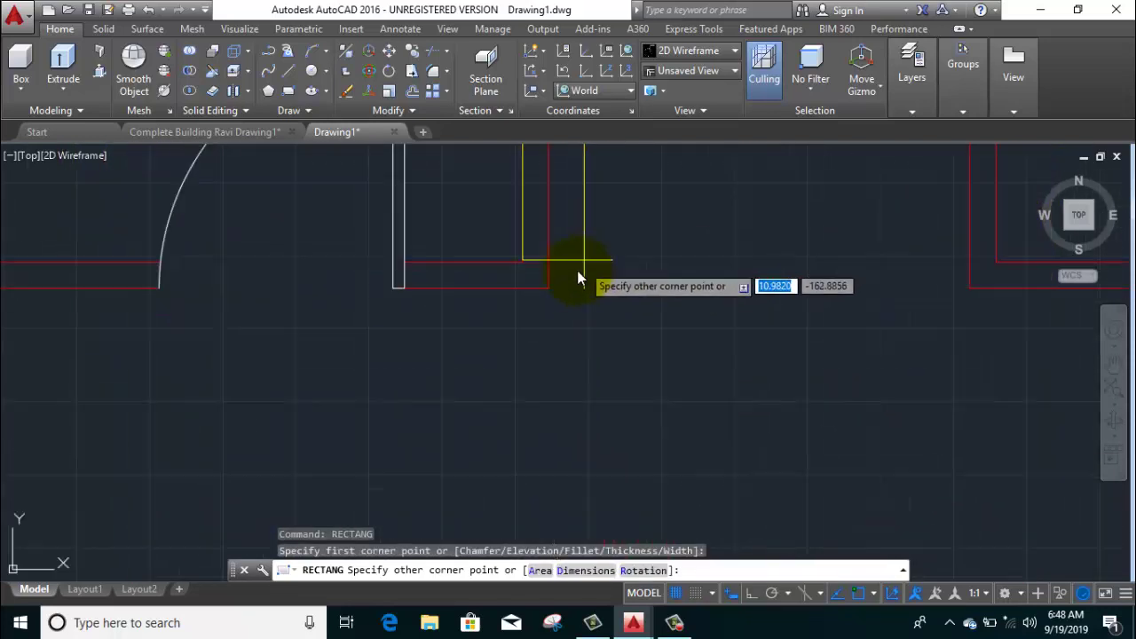
scroll(545, 304, up, 1)
click(530, 303)
key(Return)
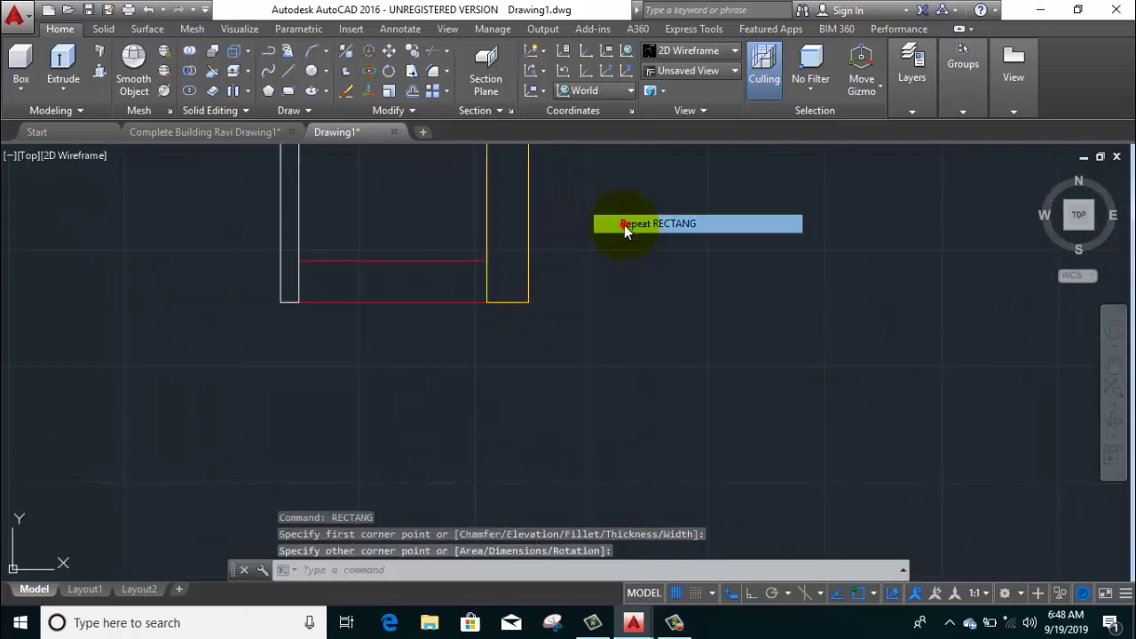
scroll(621, 326, up, 1)
click(665, 360)
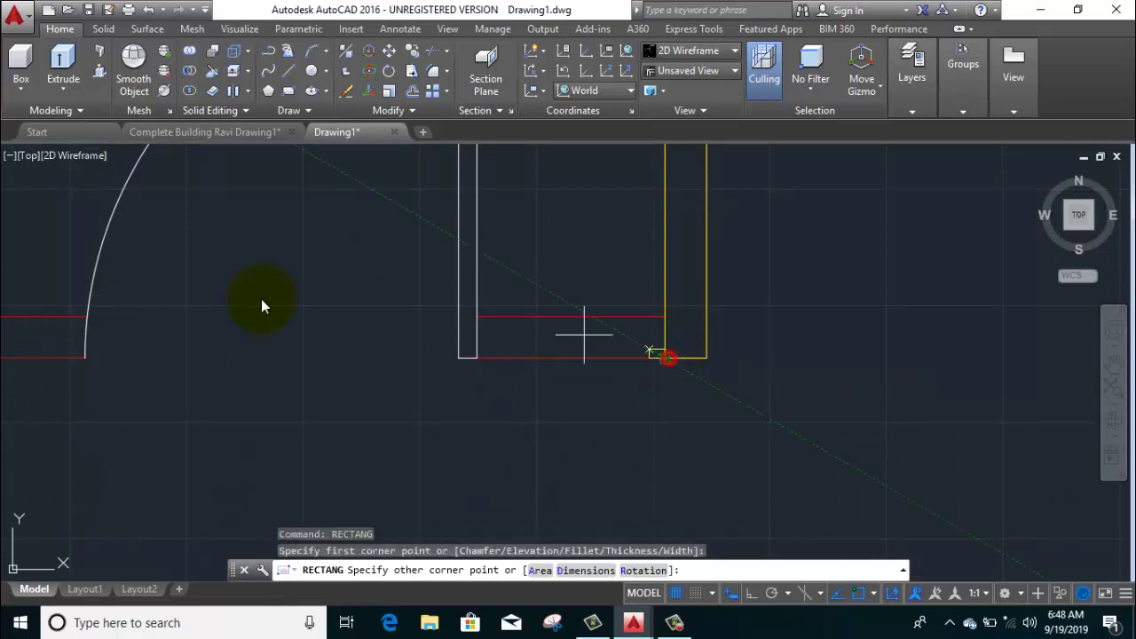
middle_drag(261, 299, 560, 317)
middle_drag(178, 333, 376, 353)
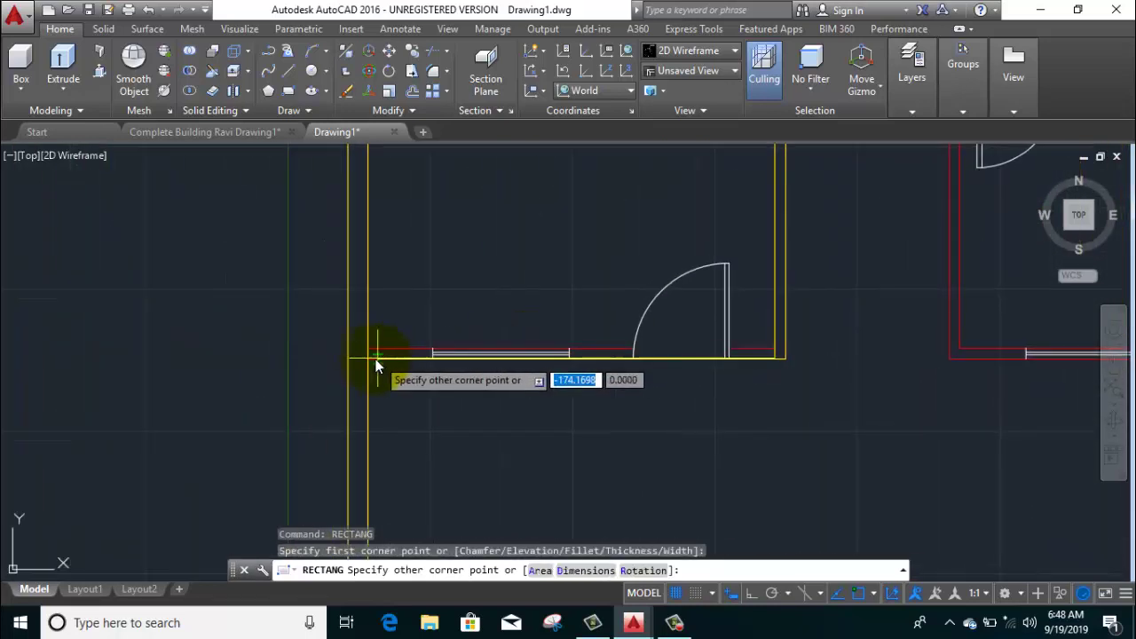
scroll(376, 354, up, 1)
click(391, 331)
scroll(366, 395, down, 8)
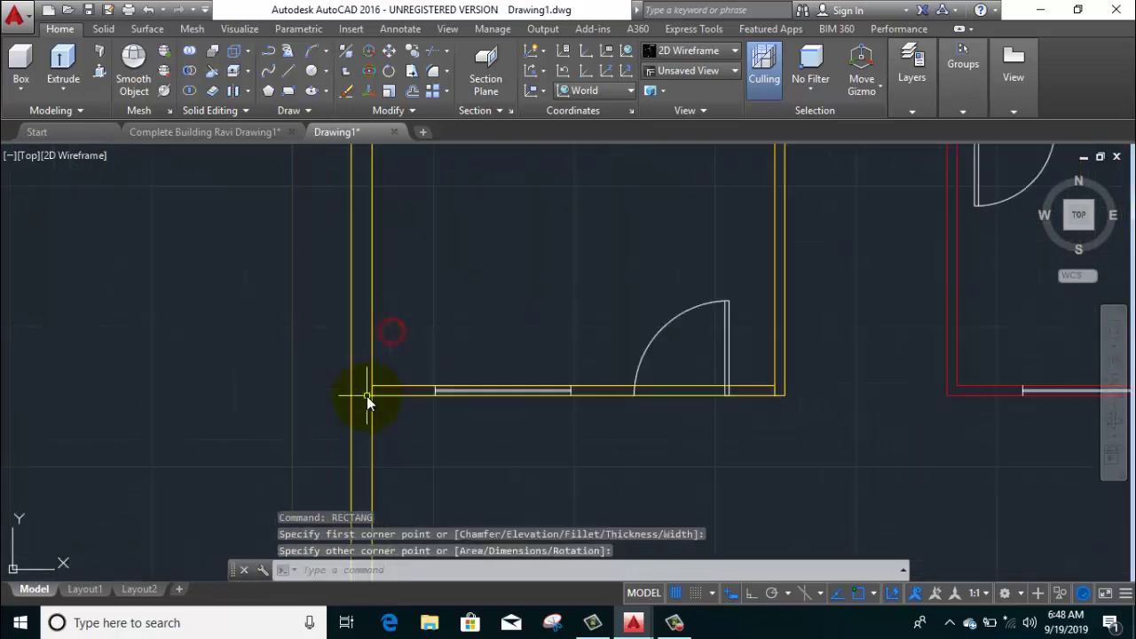
scroll(366, 396, down, 2)
middle_drag(679, 228, 527, 229)
Step: Draw rectangles along the small room's left, bottom and top walls
right_click(580, 235)
click(580, 235)
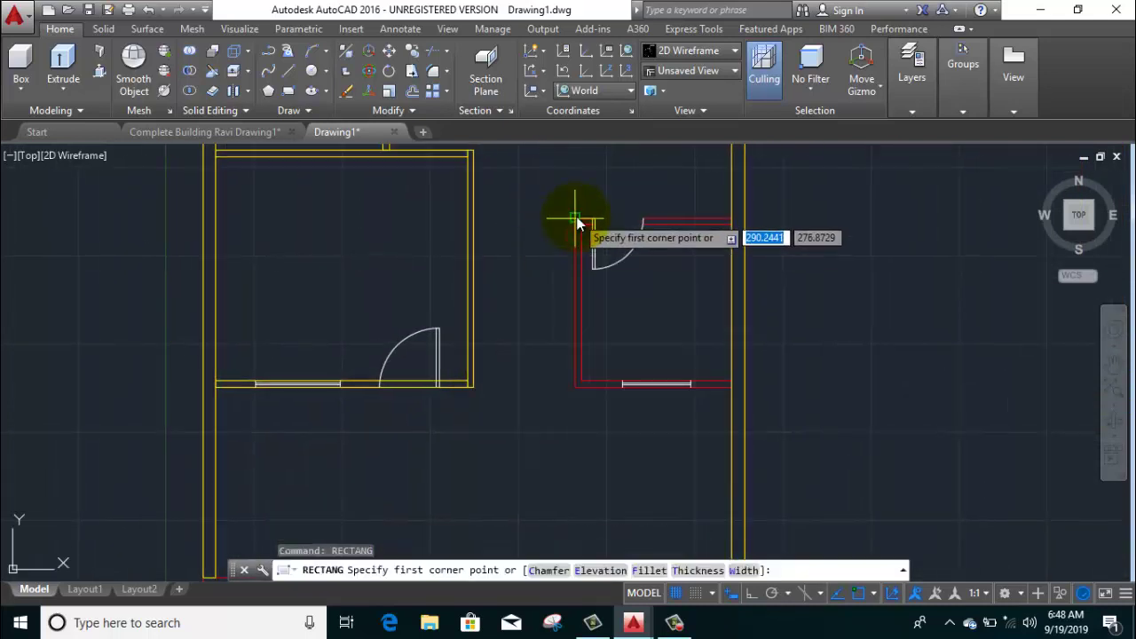
click(575, 216)
scroll(577, 375, up, 3)
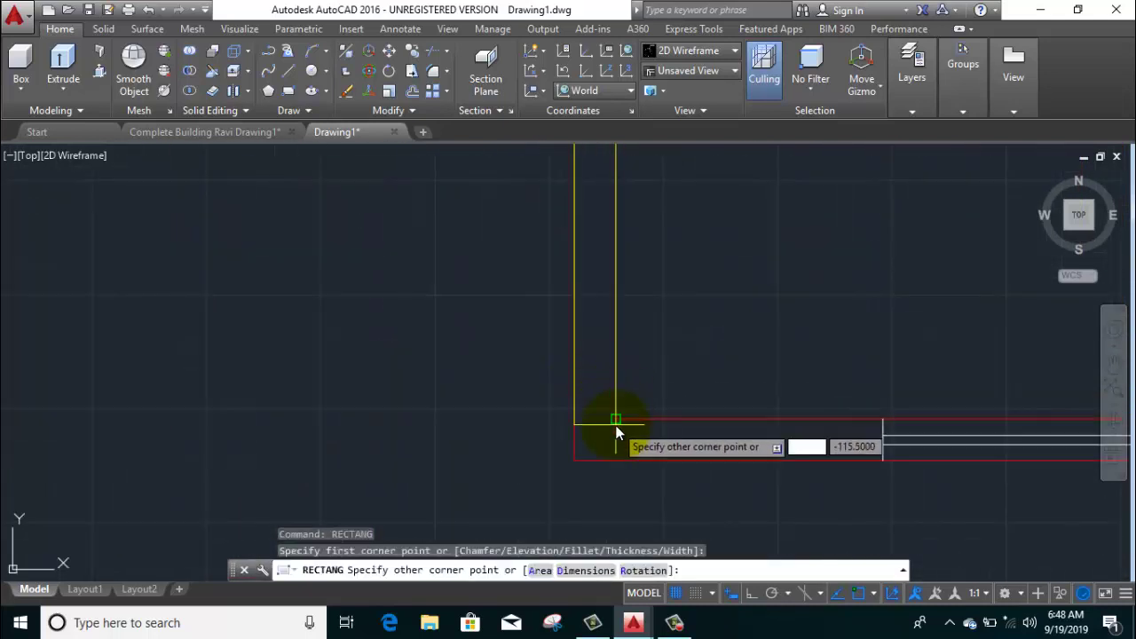
click(616, 418)
right_click(701, 204)
click(737, 213)
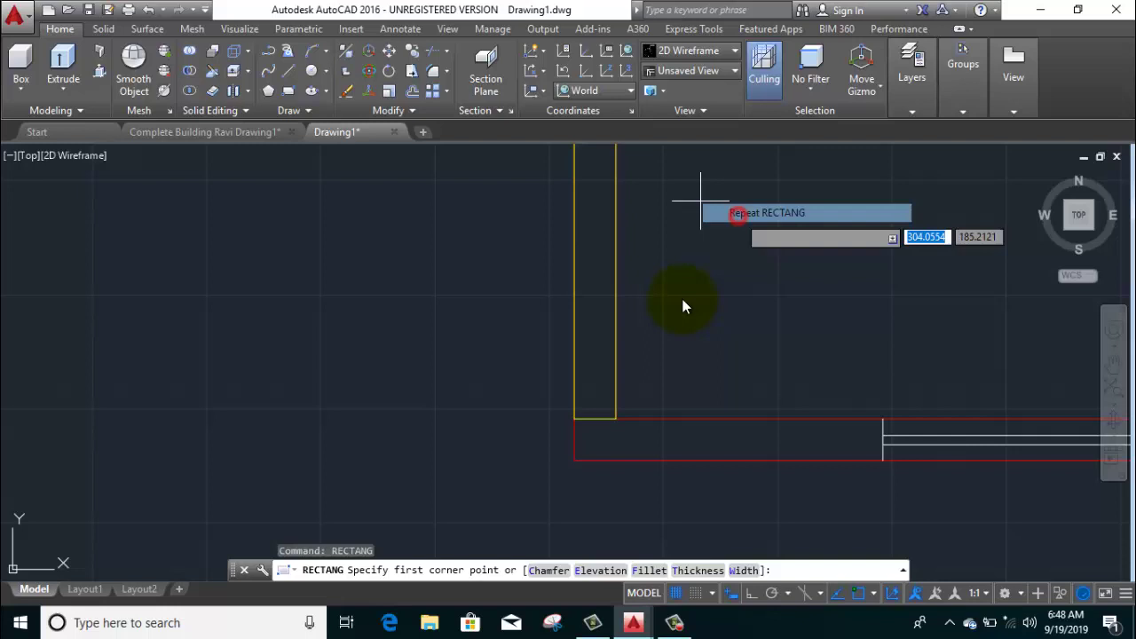
click(572, 463)
middle_drag(1097, 448, 551, 349)
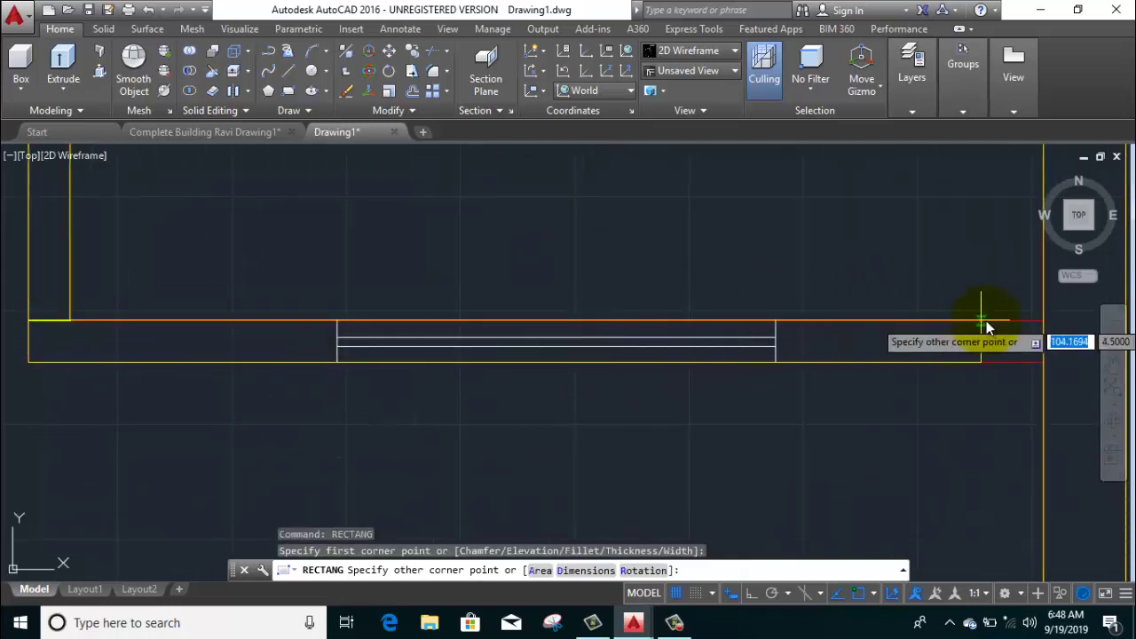
click(1045, 320)
scroll(656, 343, down, 5)
scroll(657, 342, up, 2)
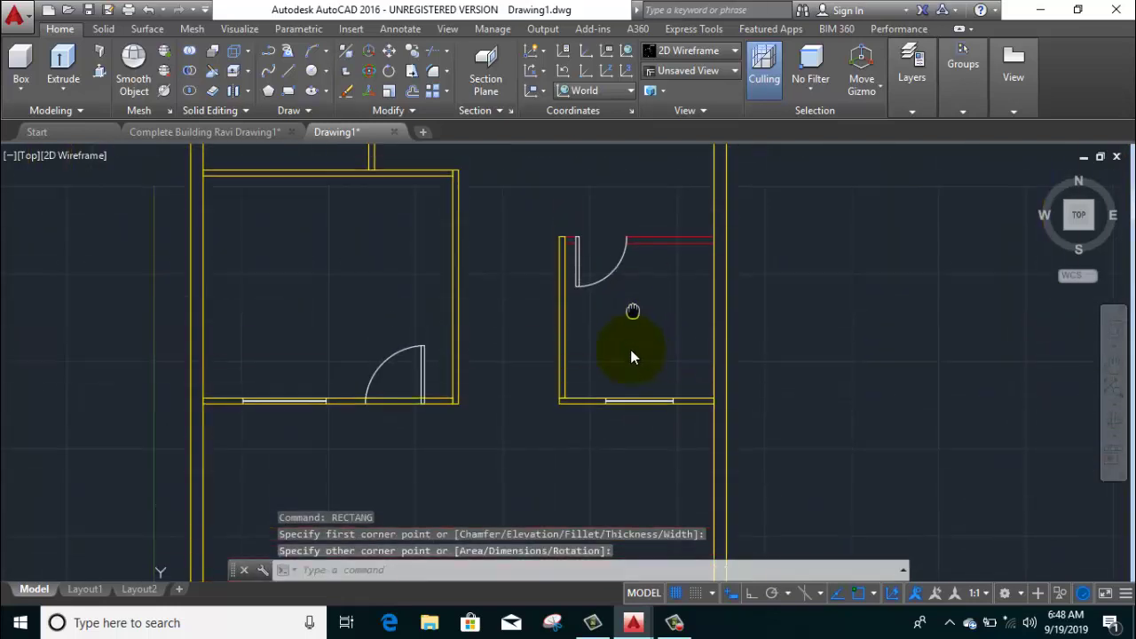
scroll(630, 350, up, 2)
right_click(653, 214)
click(675, 210)
scroll(702, 300, up, 2)
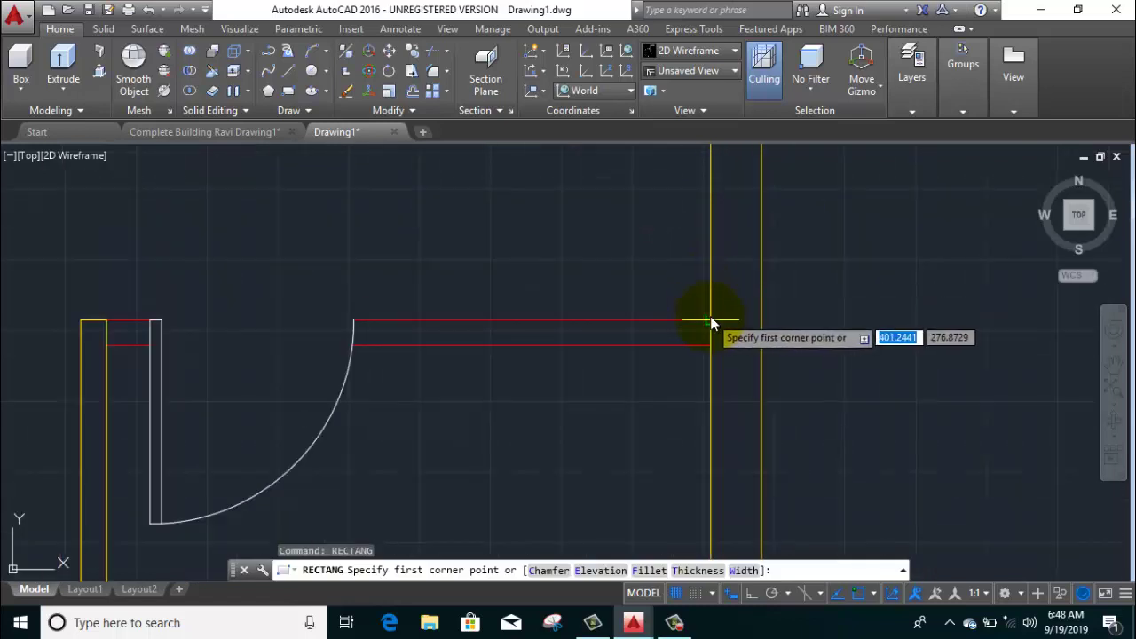
click(711, 318)
middle_drag(123, 347, 383, 340)
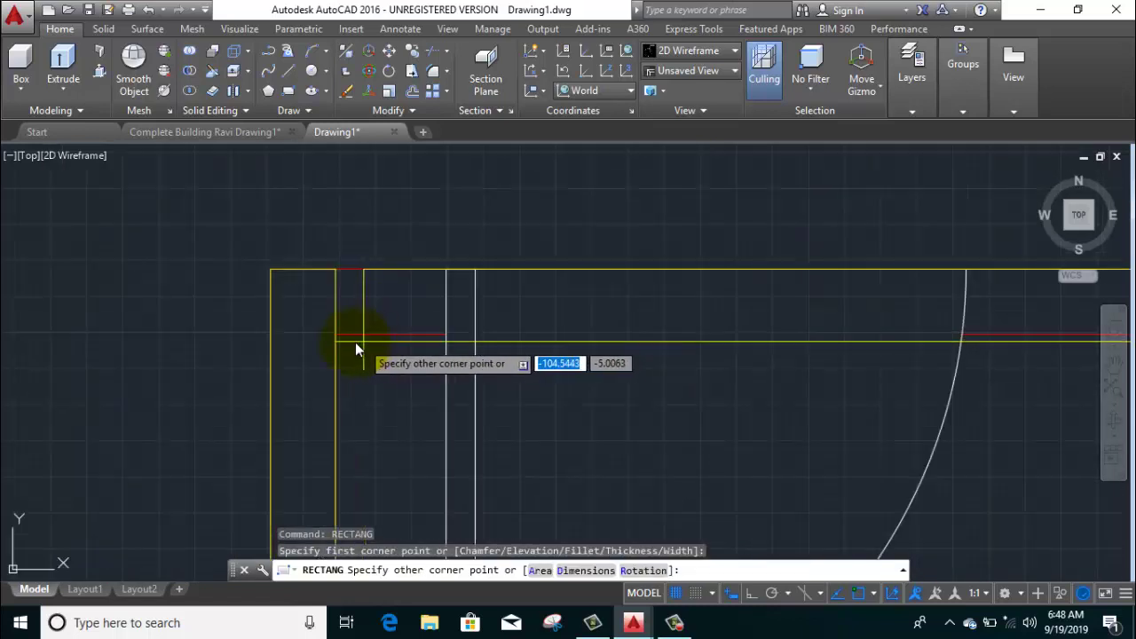
click(340, 335)
scroll(435, 381, down, 4)
Step: Close the first two remaining door openings with rectangles snapped to the wall corners
scroll(435, 375, down, 7)
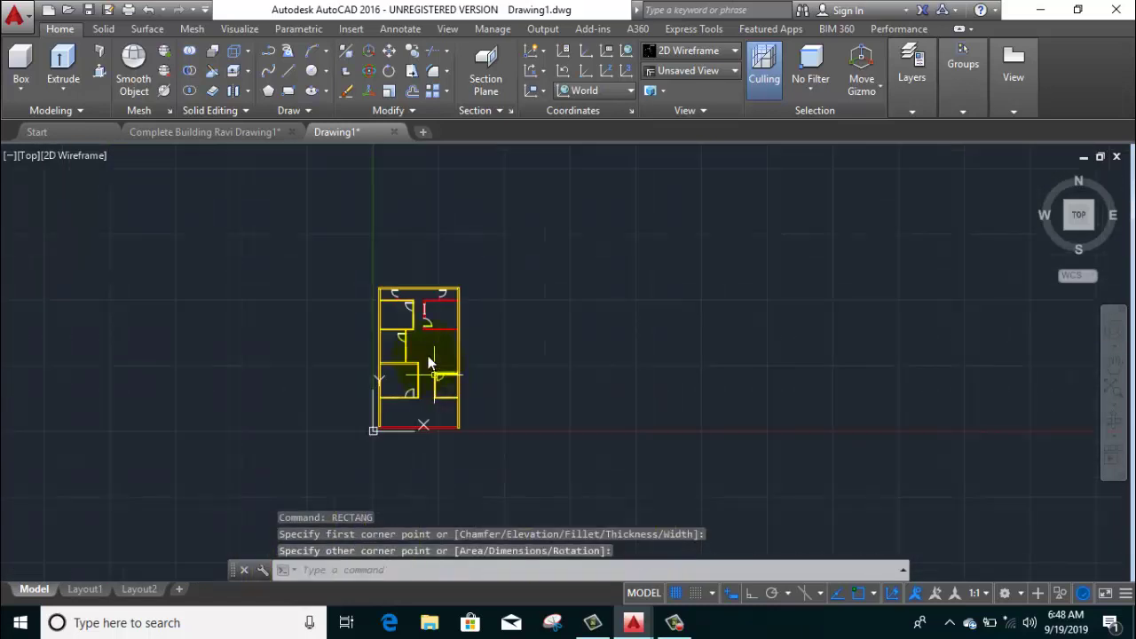
scroll(435, 376, up, 3)
right_click(461, 234)
click(469, 242)
scroll(433, 247, up, 5)
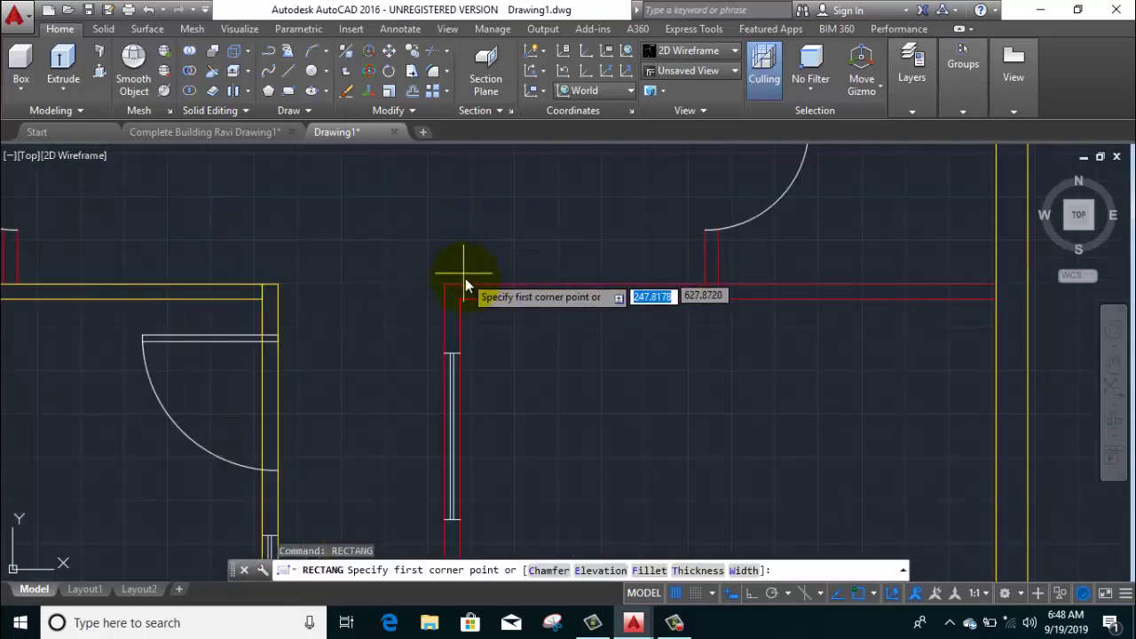
click(444, 280)
middle_drag(918, 291, 687, 296)
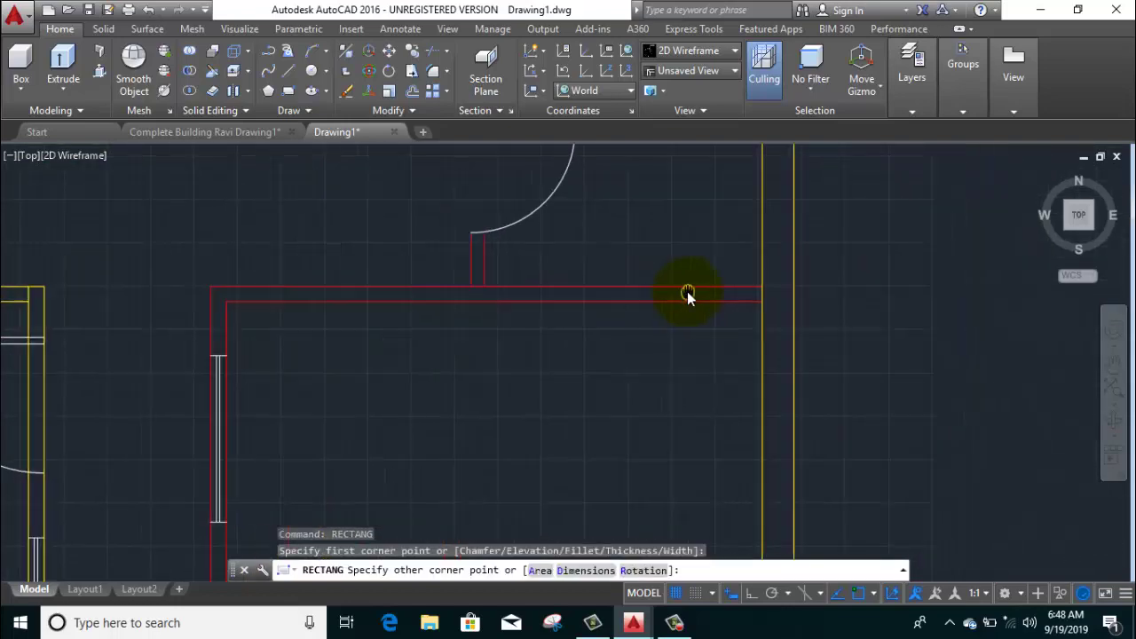
click(759, 304)
right_click(609, 220)
click(662, 231)
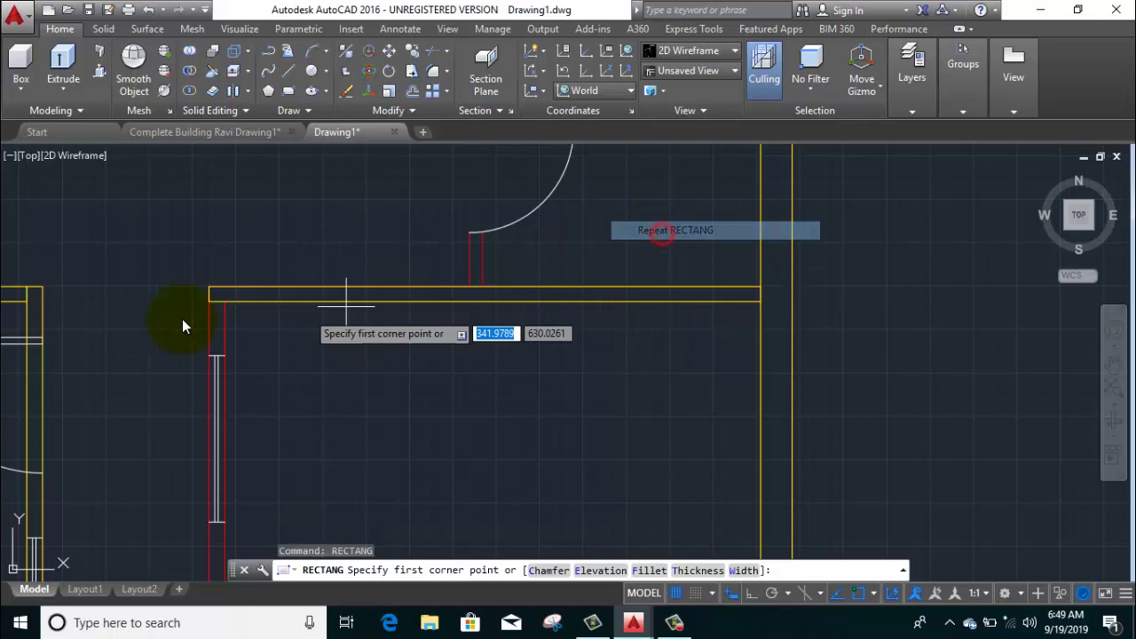
click(225, 301)
scroll(223, 401, down, 4)
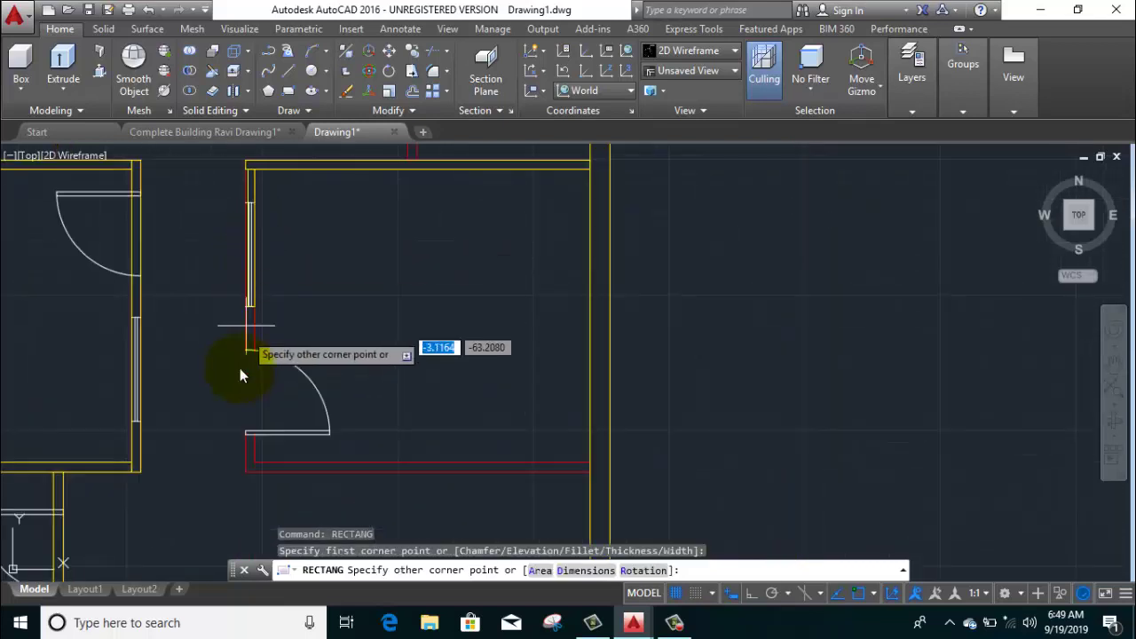
scroll(235, 464, up, 8)
click(272, 491)
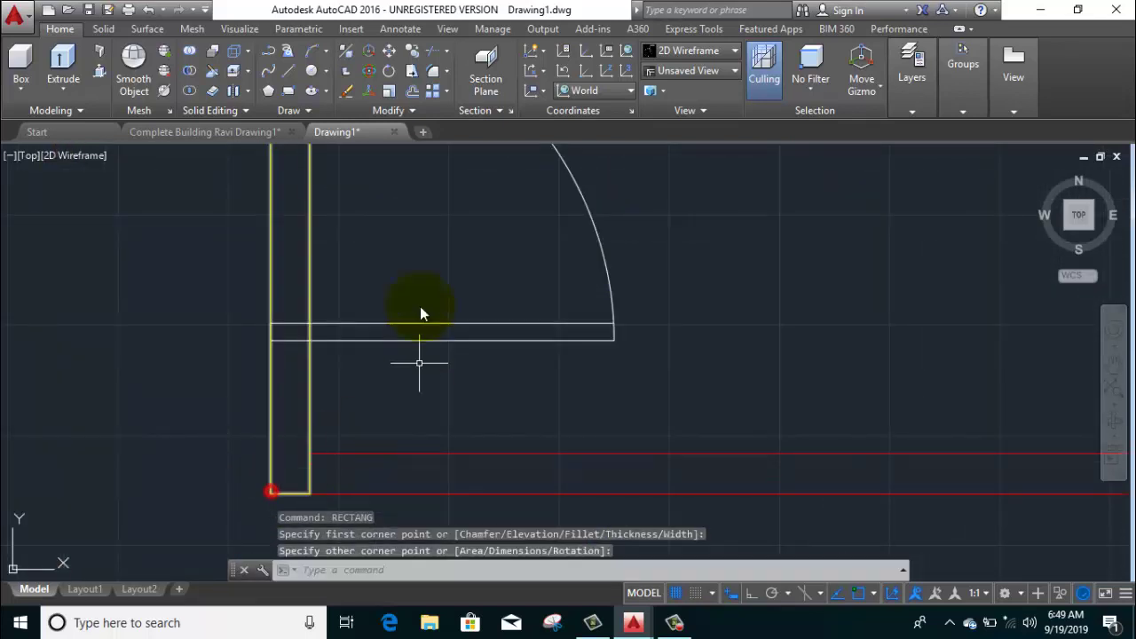
Step: Span another door opening with a rectangle, then cancel a misplaced rectangle attempt
right_click(431, 269)
click(438, 276)
click(312, 455)
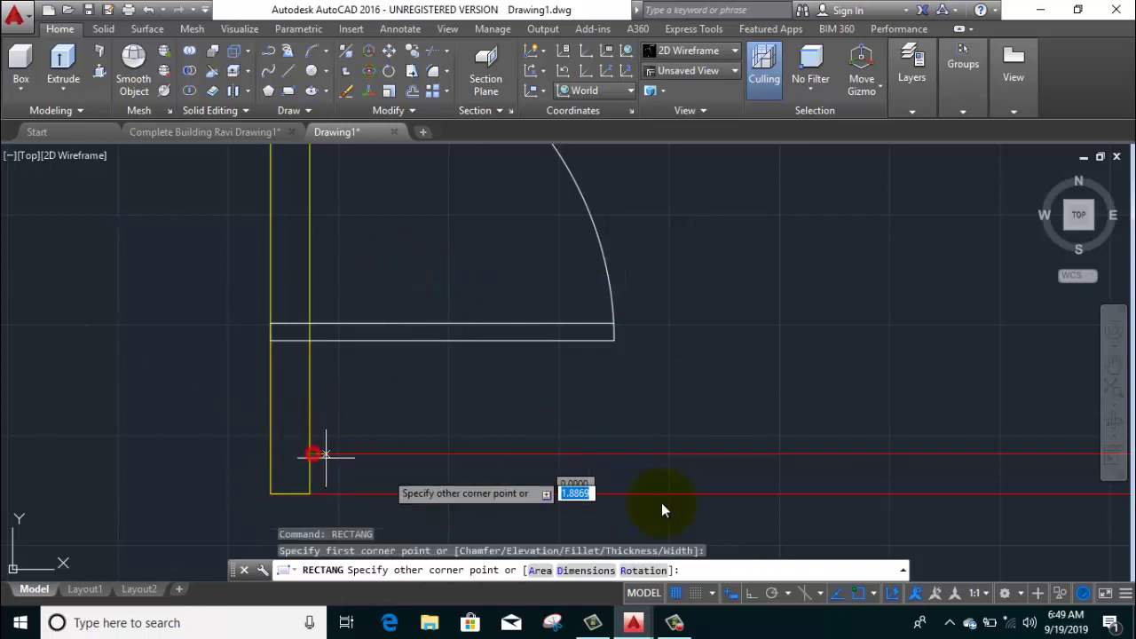
scroll(411, 375, up, 5)
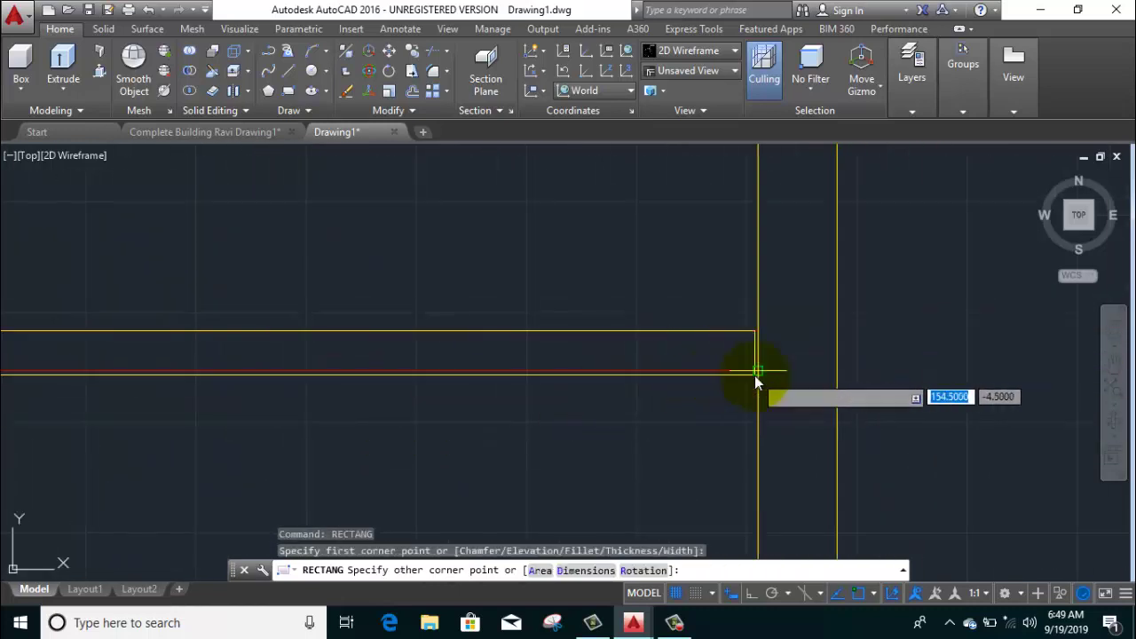
click(756, 376)
scroll(756, 375, down, 5)
scroll(613, 385, down, 3)
scroll(577, 337, up, 2)
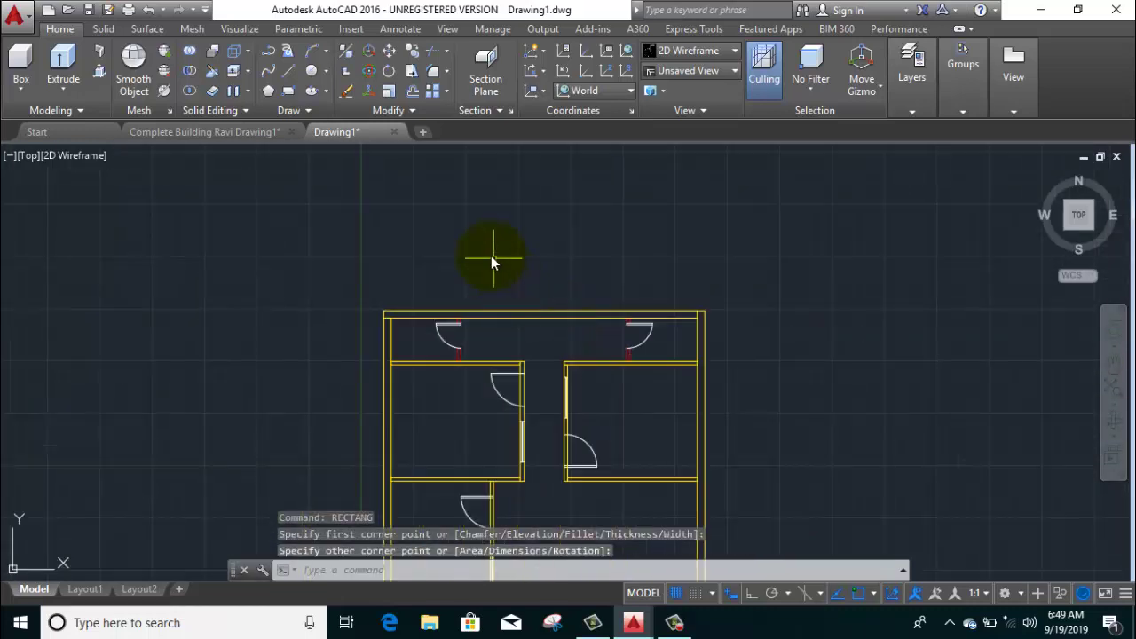
right_click(495, 256)
click(533, 269)
scroll(421, 344, up, 2)
scroll(568, 443, up, 2)
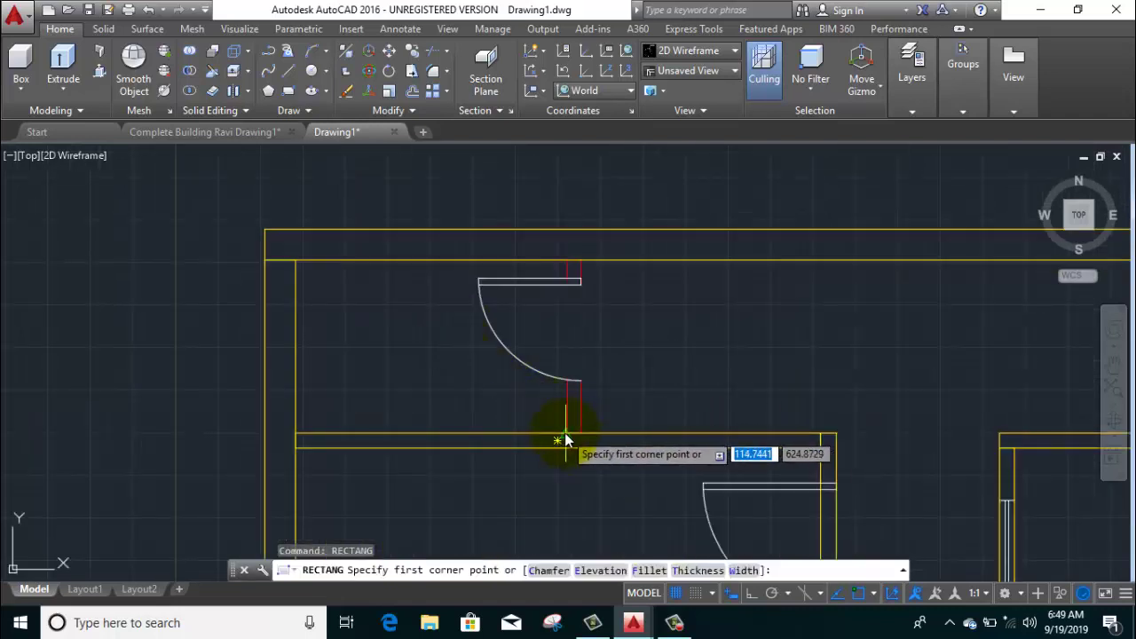
click(559, 441)
scroll(559, 373, up, 1)
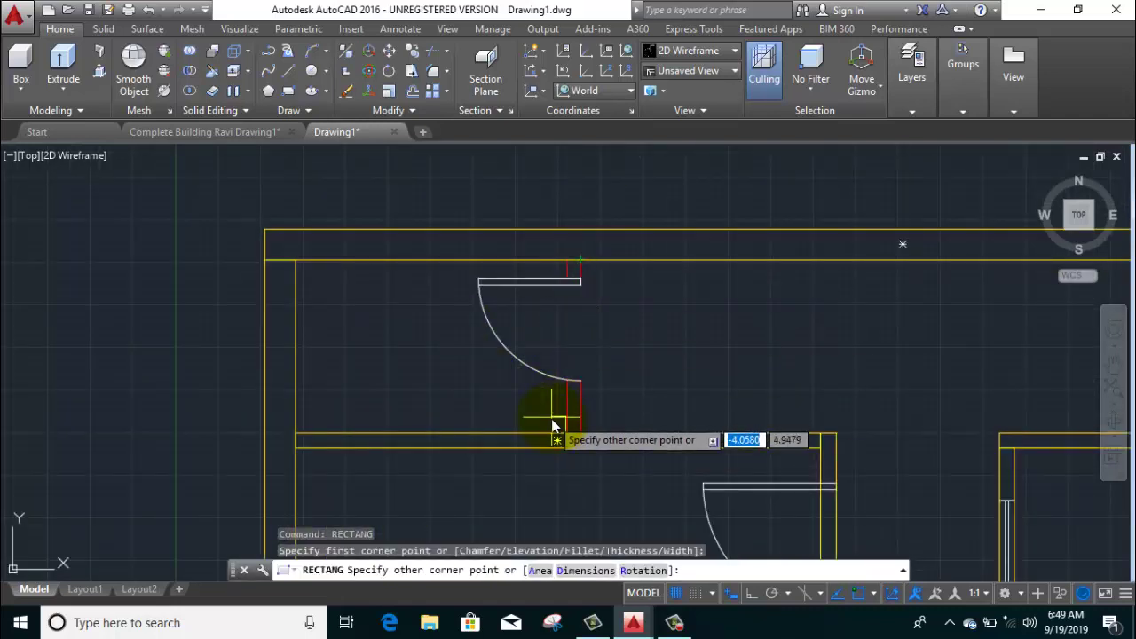
scroll(545, 418, up, 3)
right_click(455, 258)
click(486, 271)
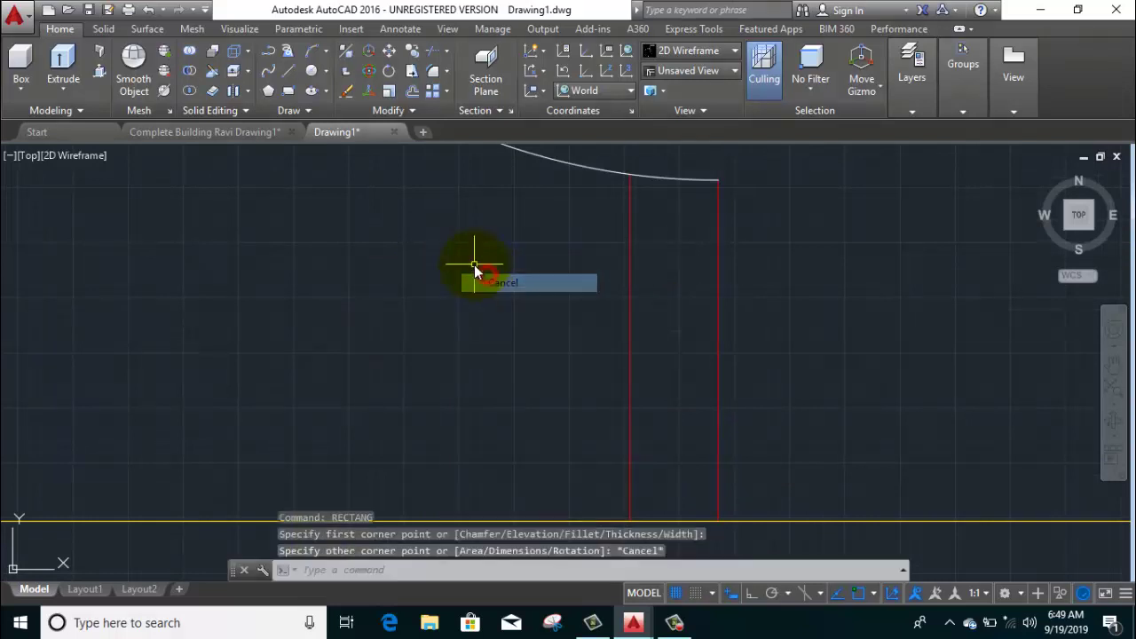
Step: Close the last two openings, including the door in the upper wall, with rectangles
right_click(474, 269)
click(517, 282)
click(716, 524)
scroll(717, 524, up, 1)
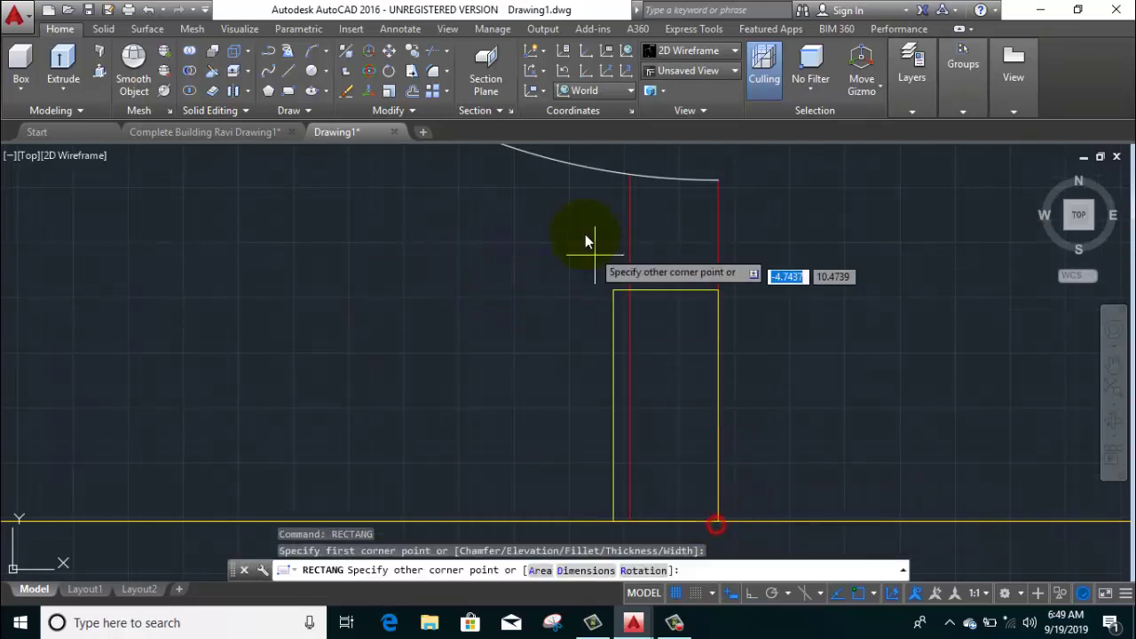
scroll(585, 234, up, 3)
scroll(618, 371, down, 4)
scroll(577, 310, up, 2)
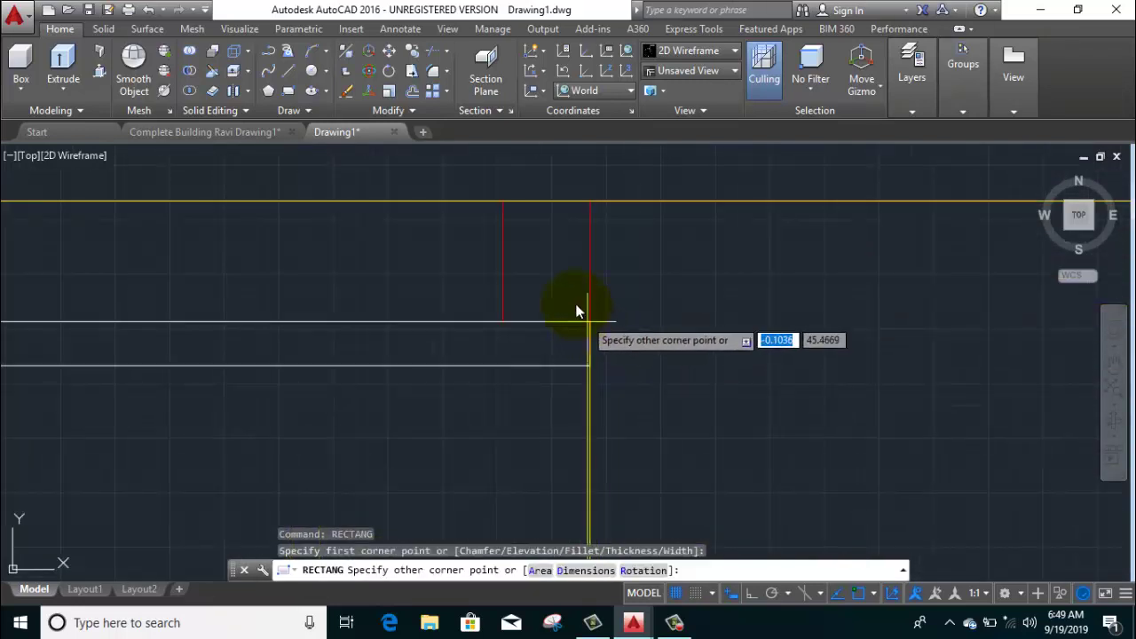
click(502, 205)
scroll(500, 226, down, 3)
middle_drag(660, 330, 346, 231)
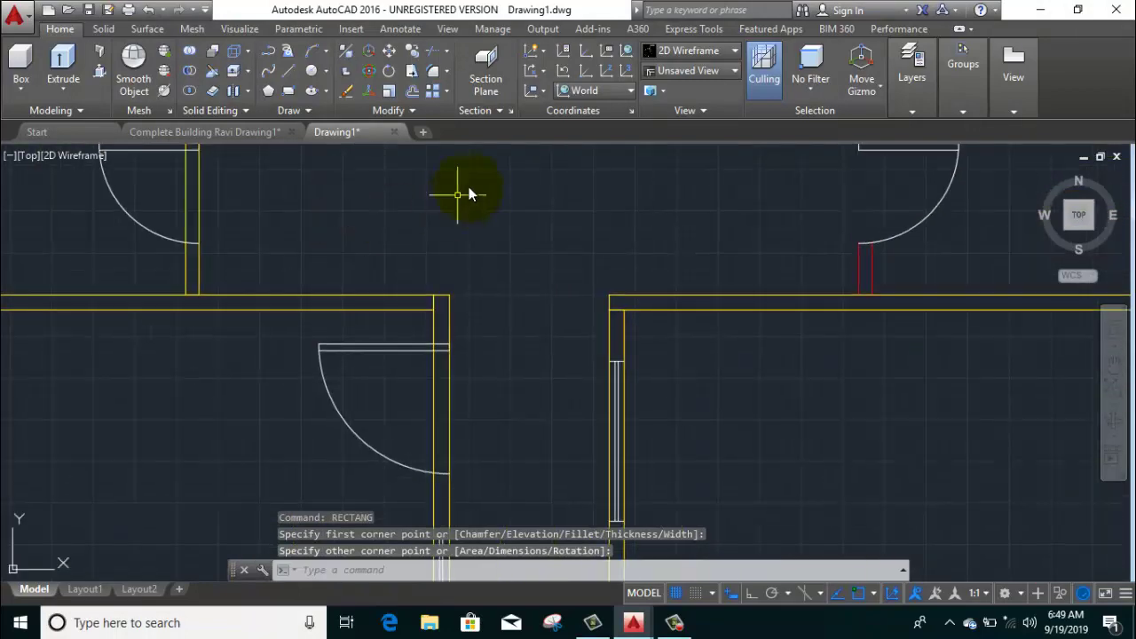
right_click(464, 188)
click(524, 193)
middle_drag(692, 302, 445, 423)
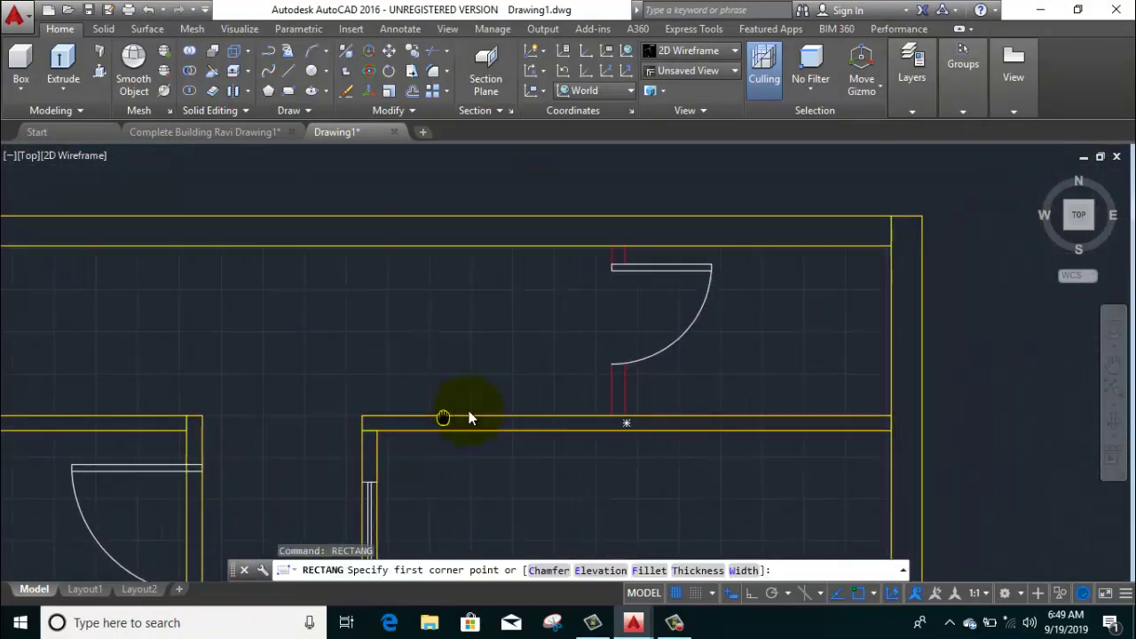
click(625, 418)
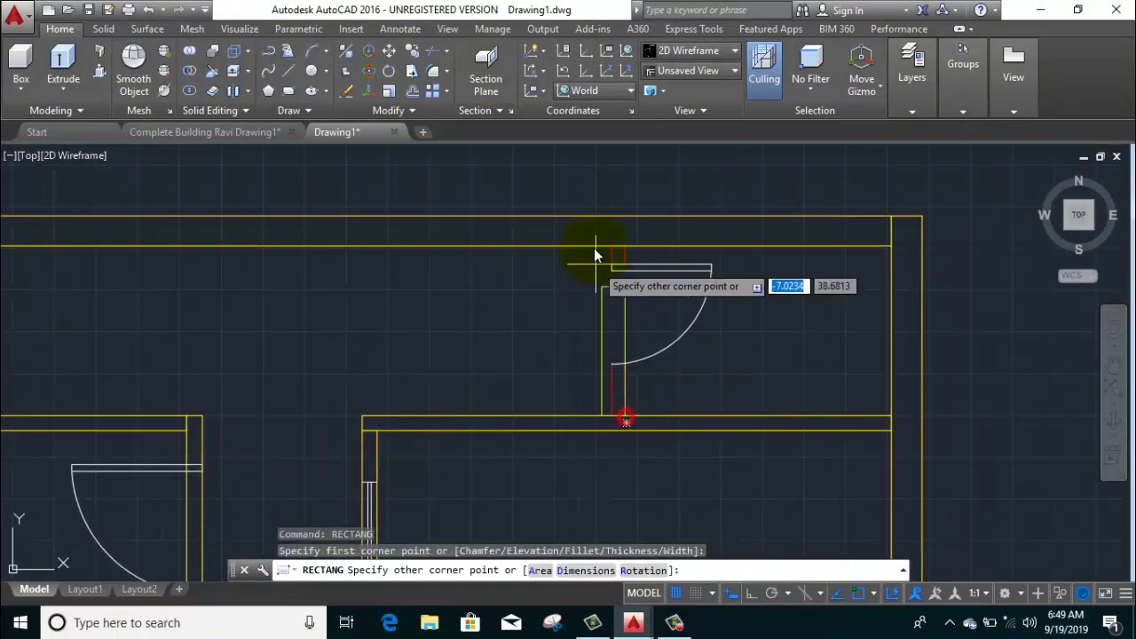
click(615, 247)
scroll(396, 317, down, 3)
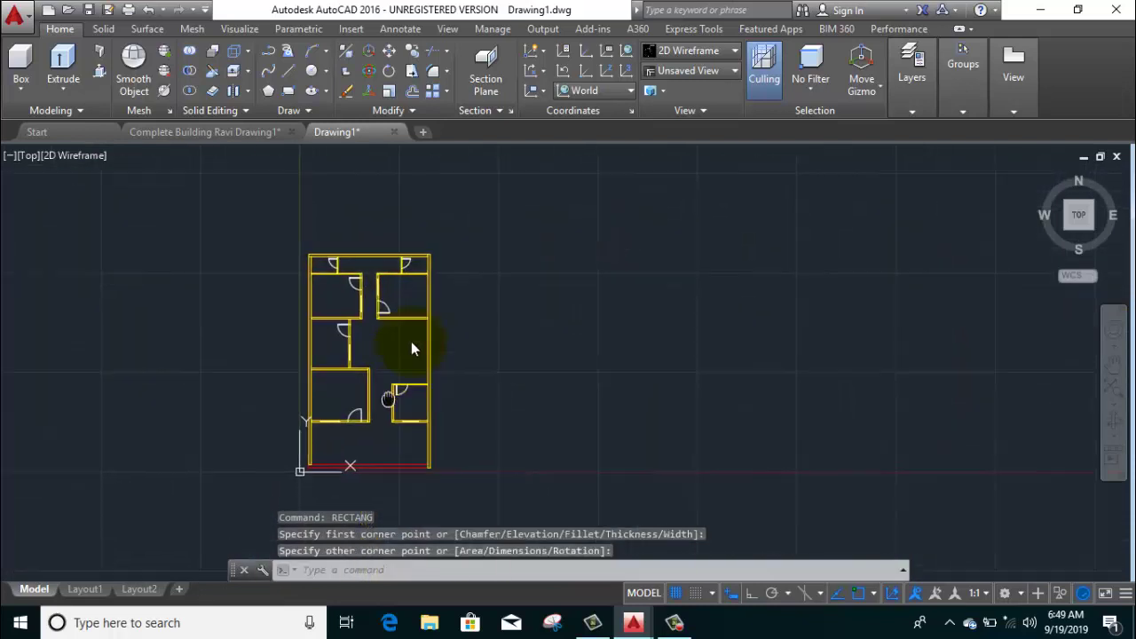
mouse_move(411, 341)
middle_down()
mouse_move(365, 225)
mouse_move(497, 398)
mouse_move(488, 425)
middle_up()
Step: Fit all rooms of the plan in view and set the viewport to SW Isometric
scroll(487, 425, up, 4)
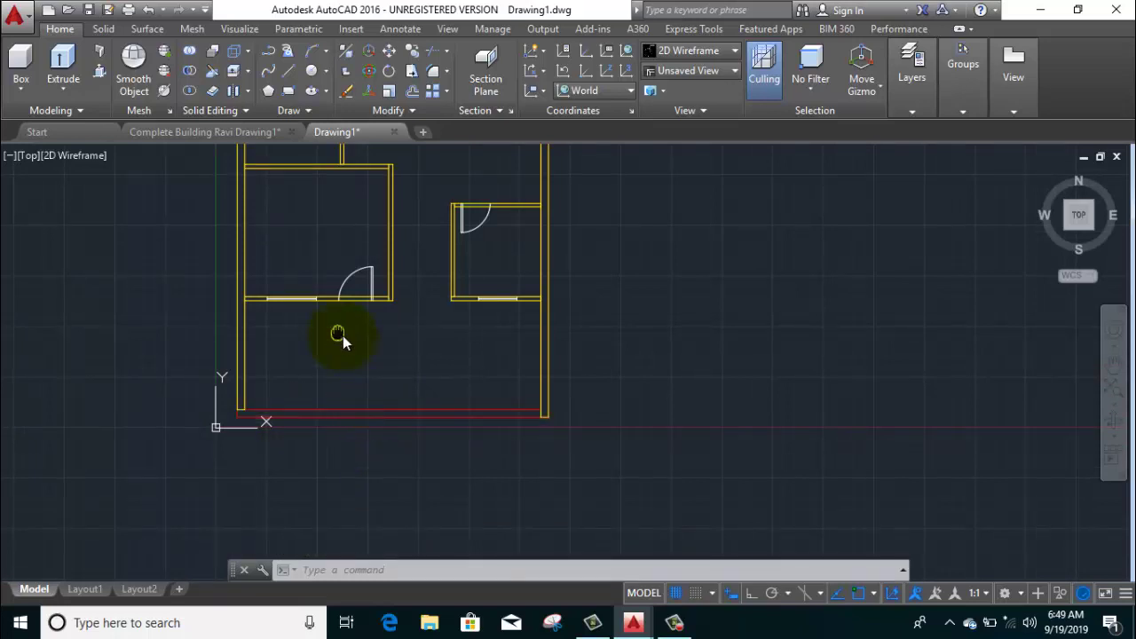
middle_drag(343, 335, 535, 466)
middle_drag(436, 400, 478, 482)
scroll(464, 365, down, 2)
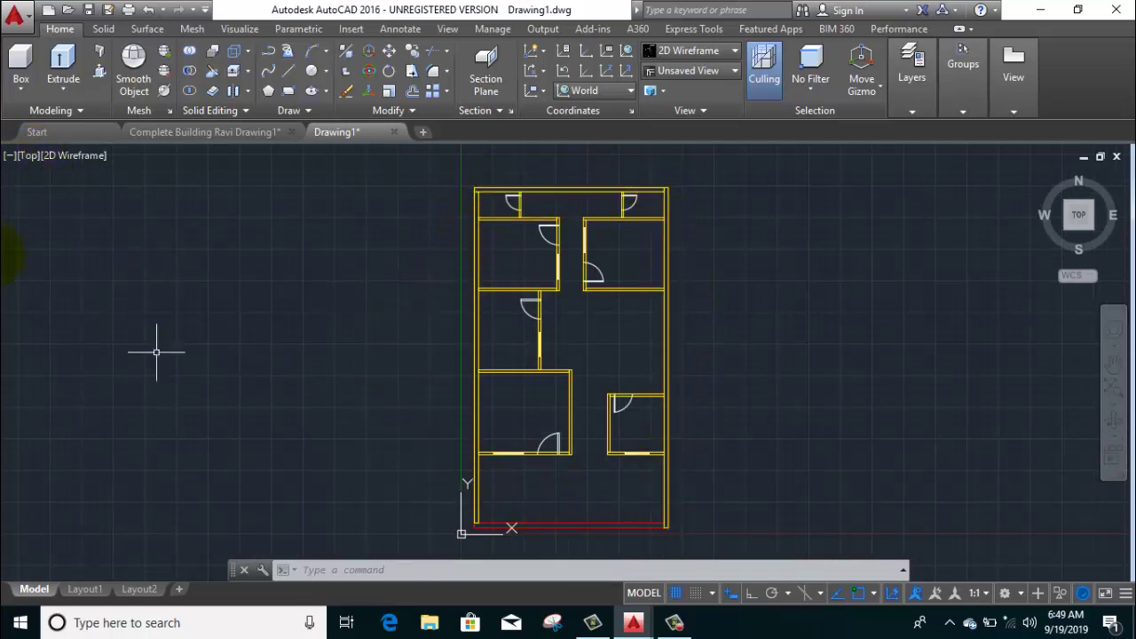
click(29, 158)
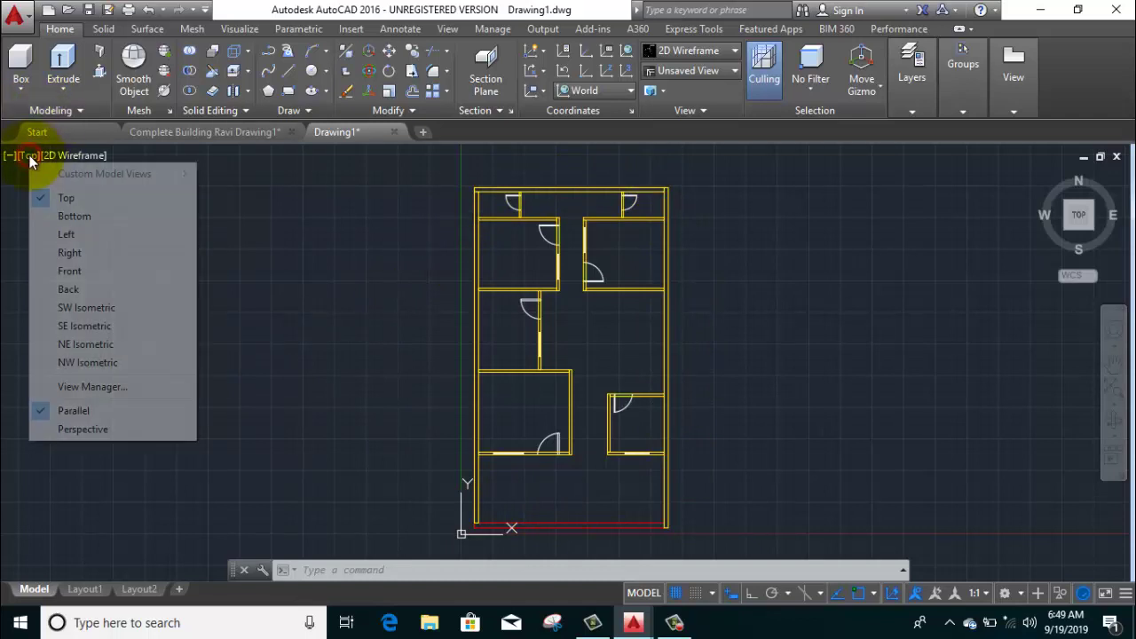
click(79, 307)
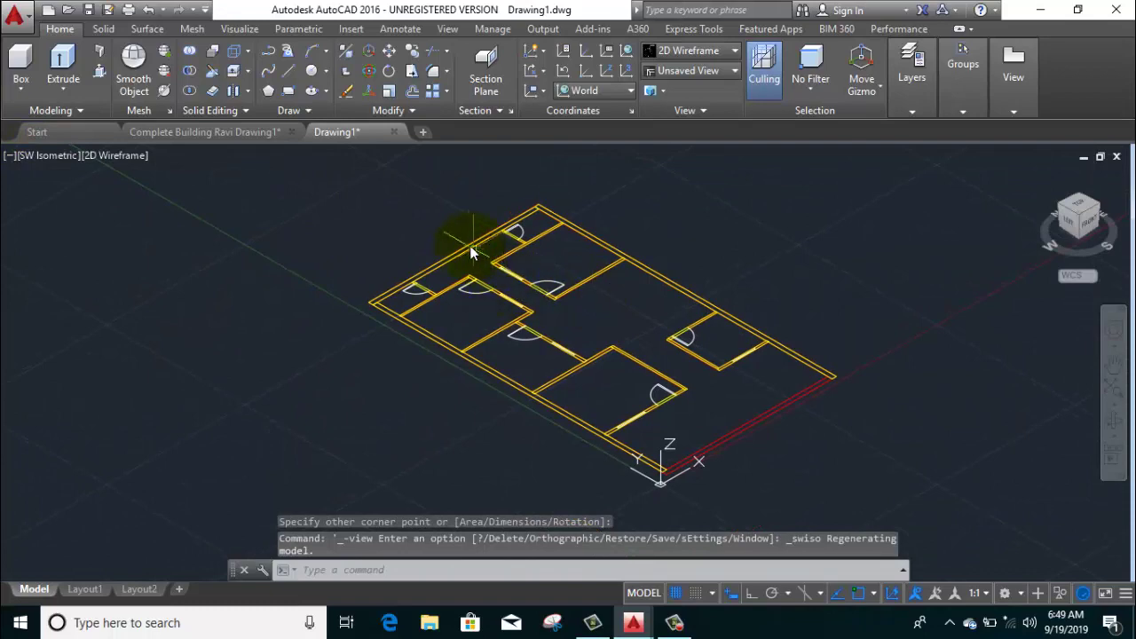
Step: Select the outer wall outlines: upper-right, upper-left, right and the long outer wall
click(462, 245)
click(611, 234)
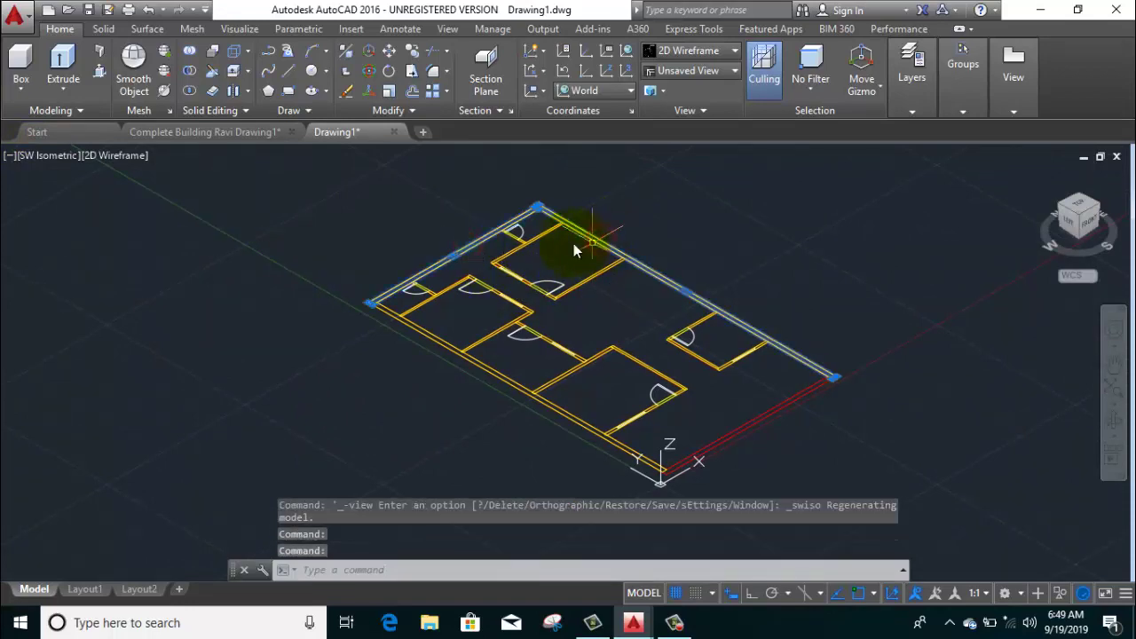
click(544, 234)
scroll(516, 236, up, 6)
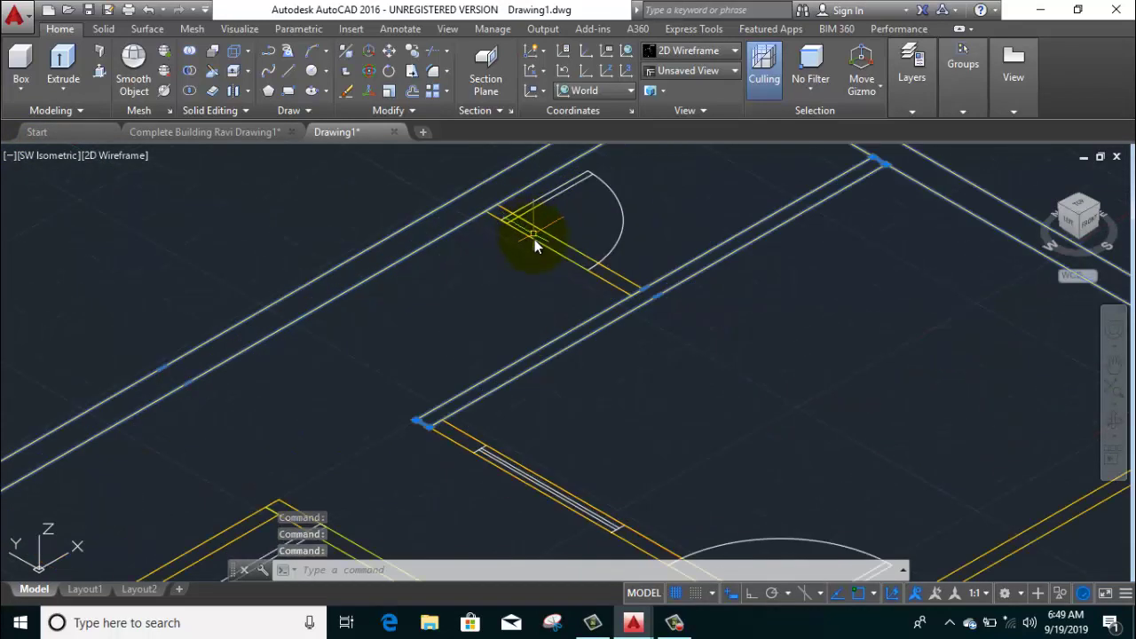
scroll(536, 242, down, 4)
scroll(453, 318, up, 3)
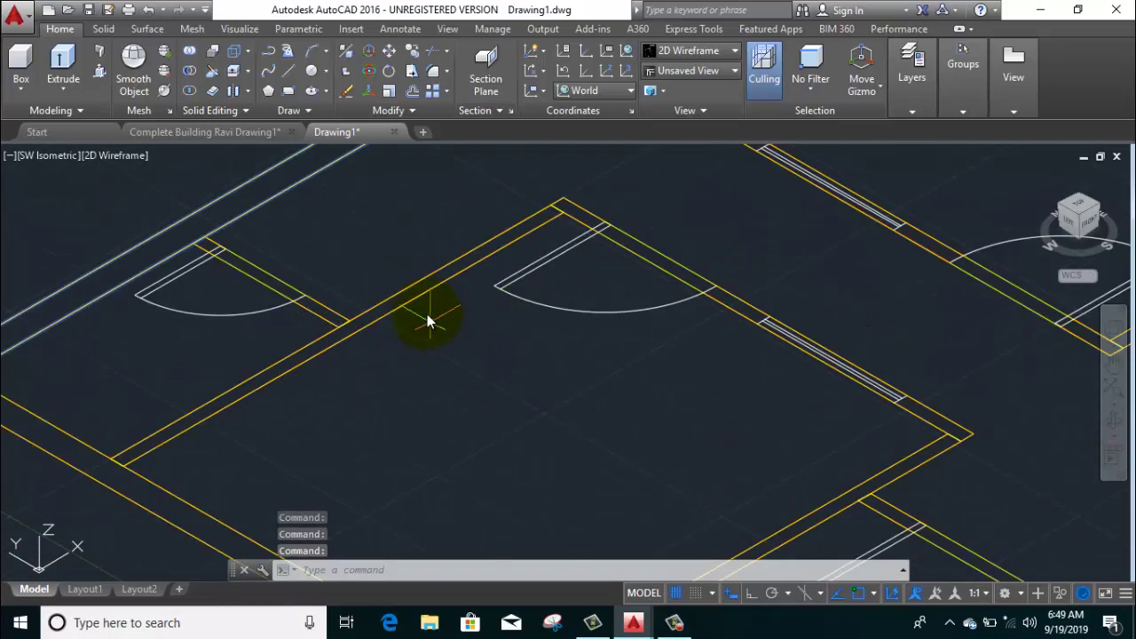
click(415, 297)
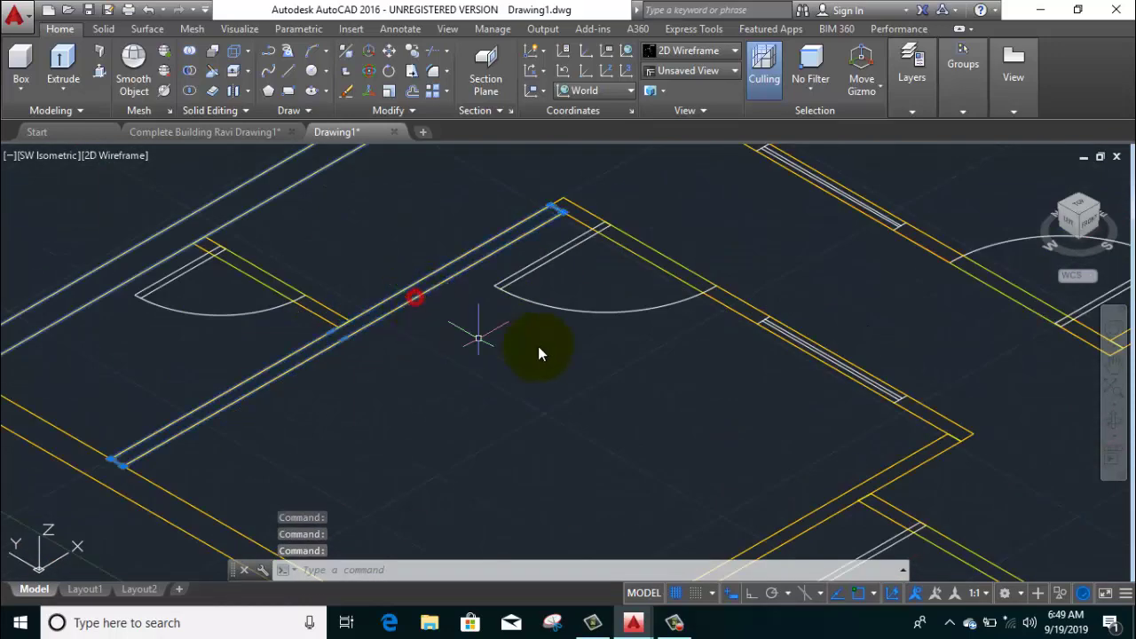
click(725, 303)
scroll(502, 298, down, 3)
scroll(502, 291, up, 3)
scroll(484, 299, up, 2)
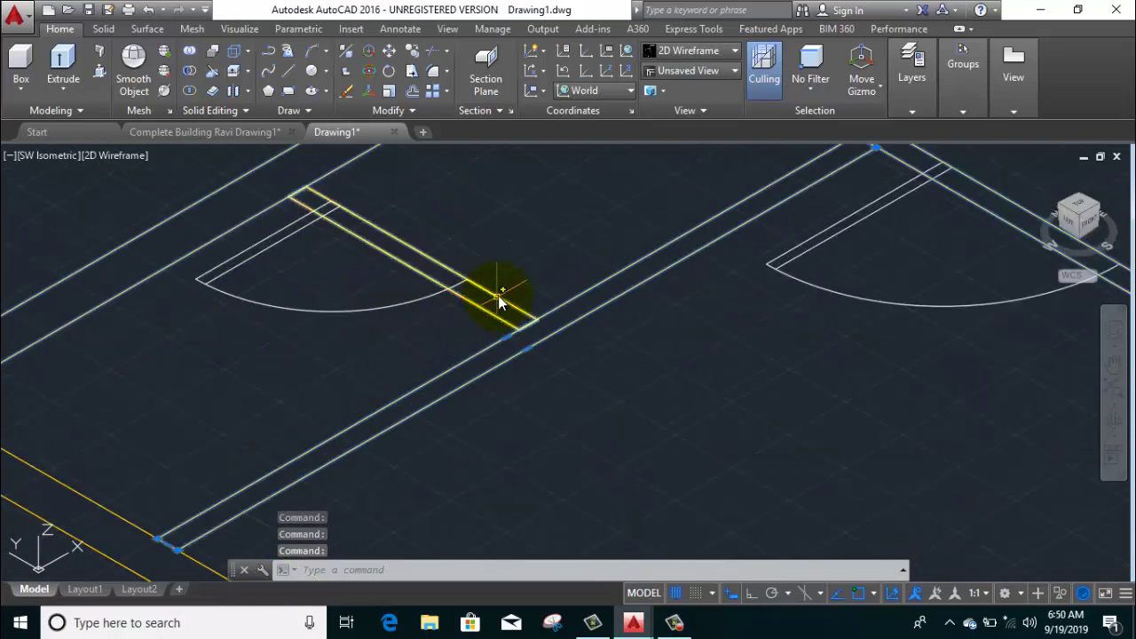
scroll(456, 337, up, 2)
click(216, 391)
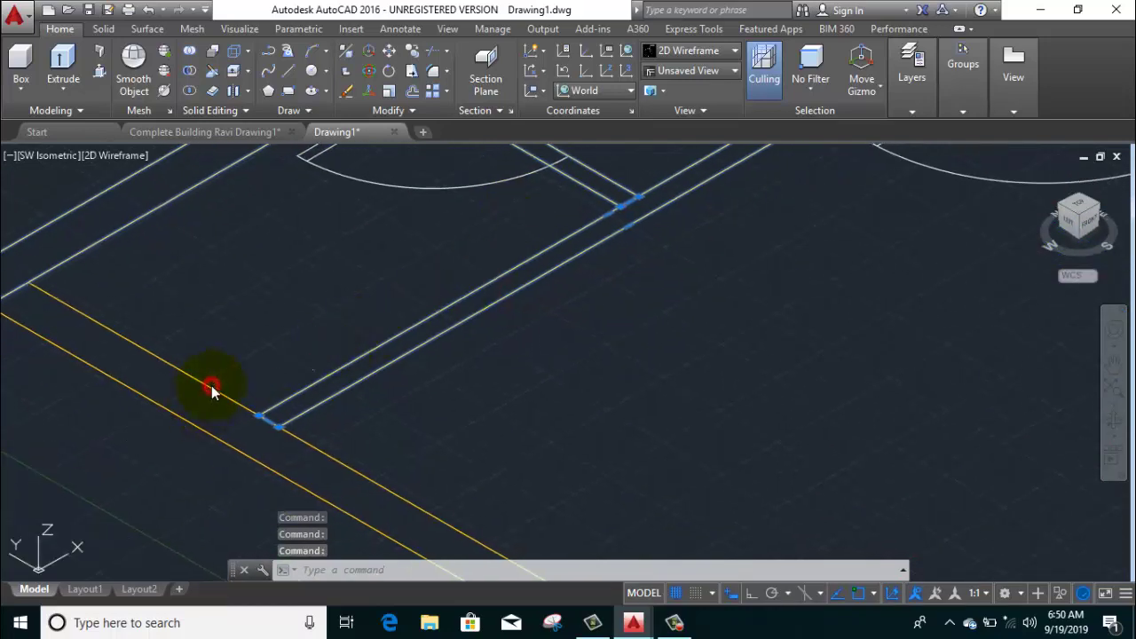
Step: Add the inner and middle-room wall outlines, then start Extrude on all 18 walls
scroll(261, 337, down, 5)
scroll(429, 425, up, 5)
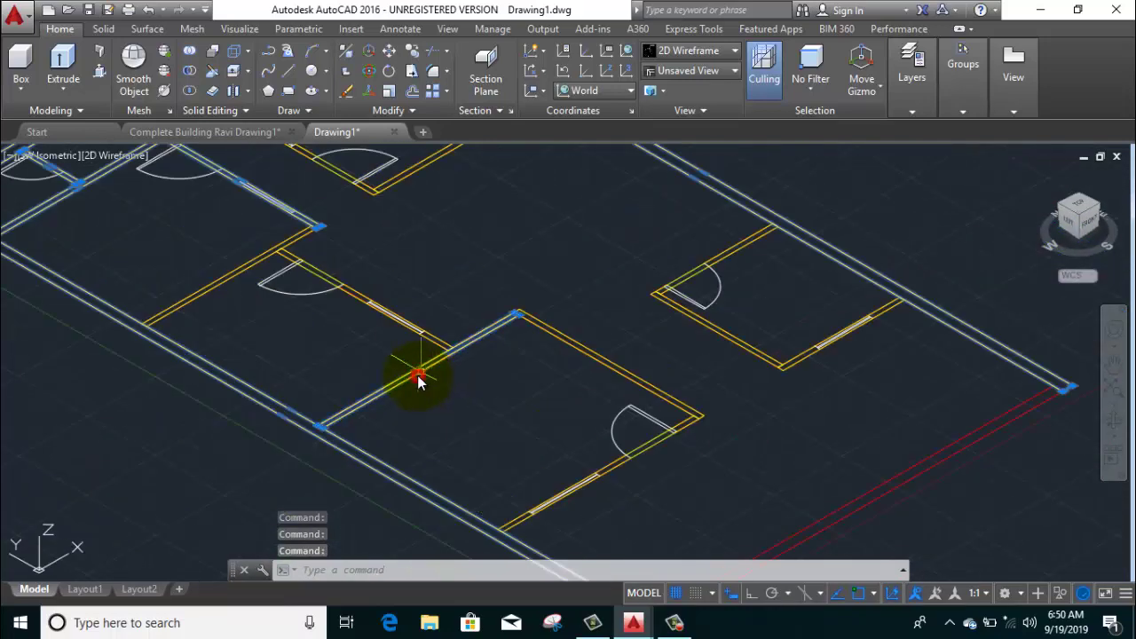
click(433, 340)
click(229, 274)
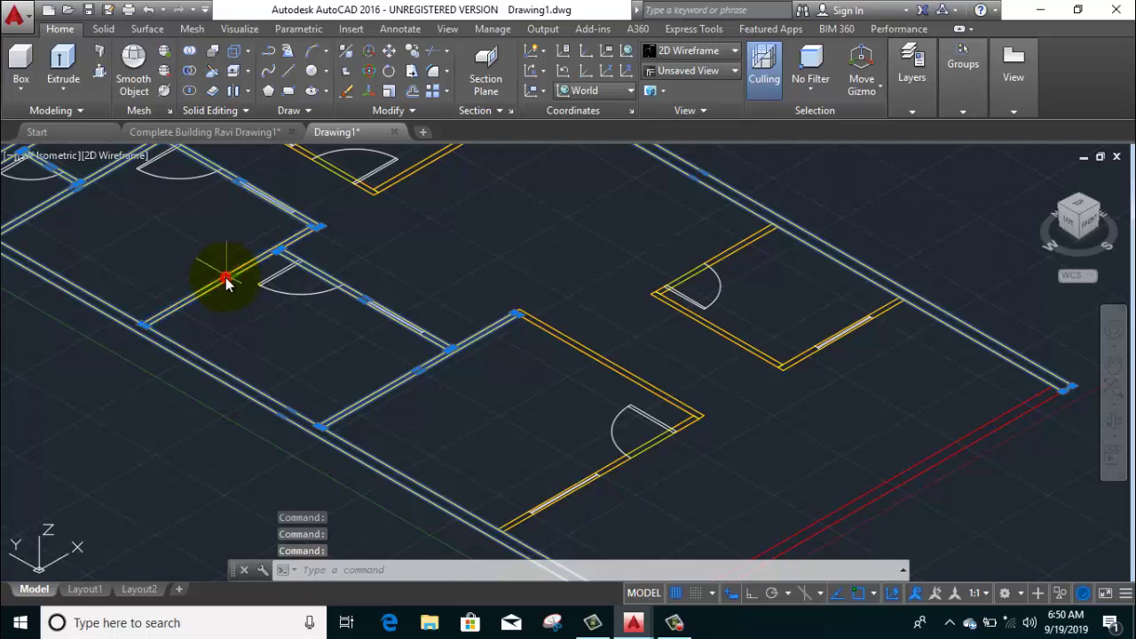
scroll(364, 320, down, 2)
scroll(360, 284, up, 2)
scroll(241, 257, up, 4)
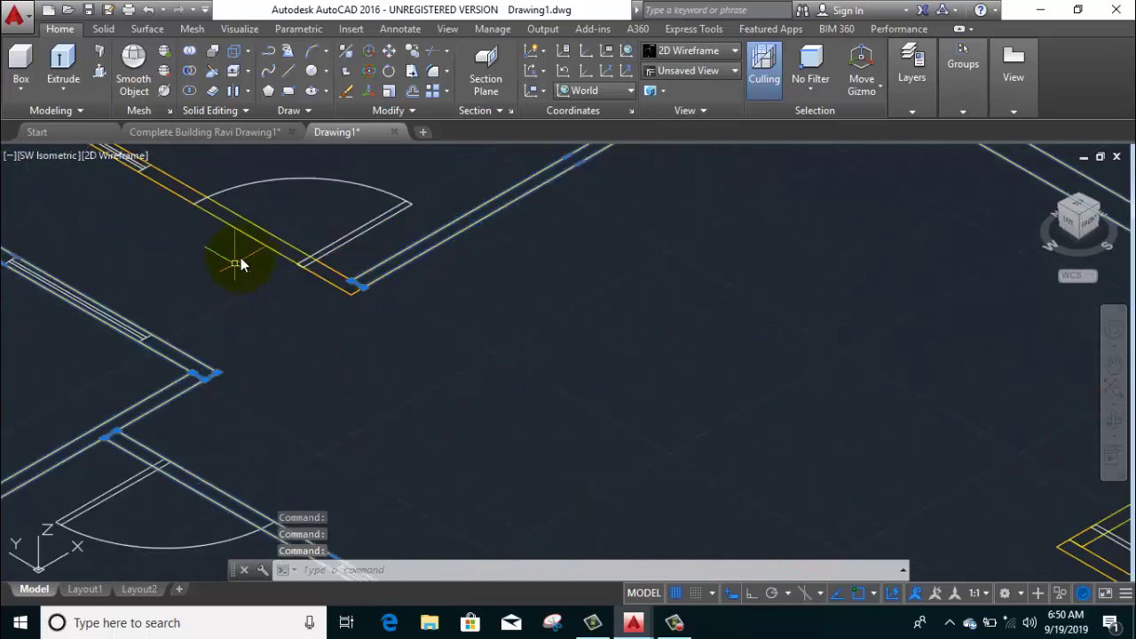
click(259, 247)
scroll(257, 251, down, 4)
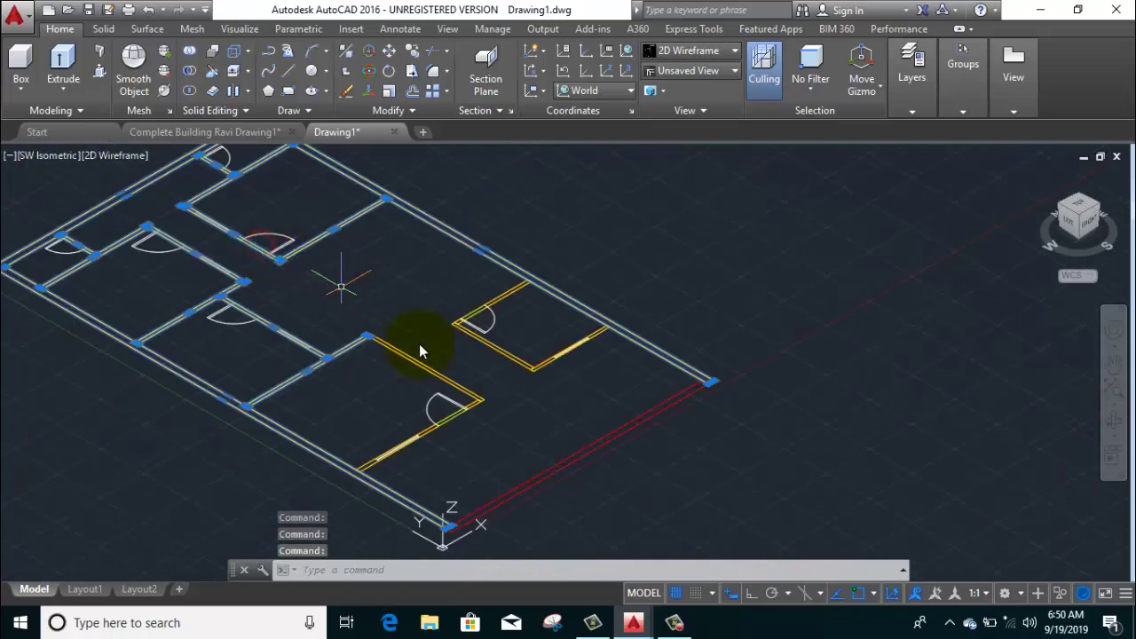
click(505, 293)
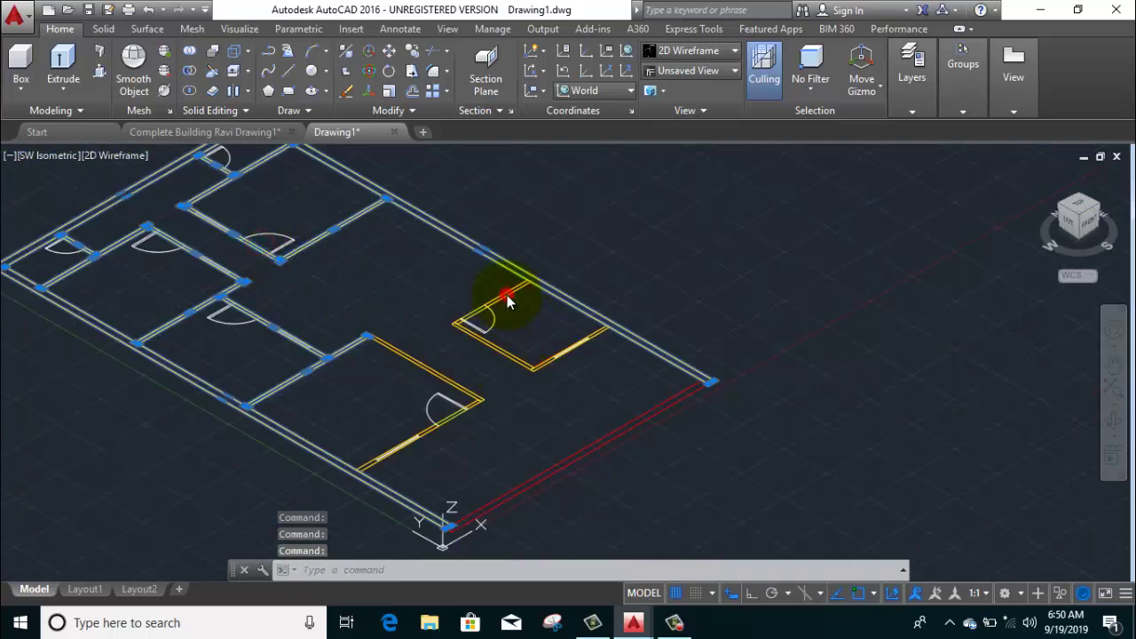
click(542, 365)
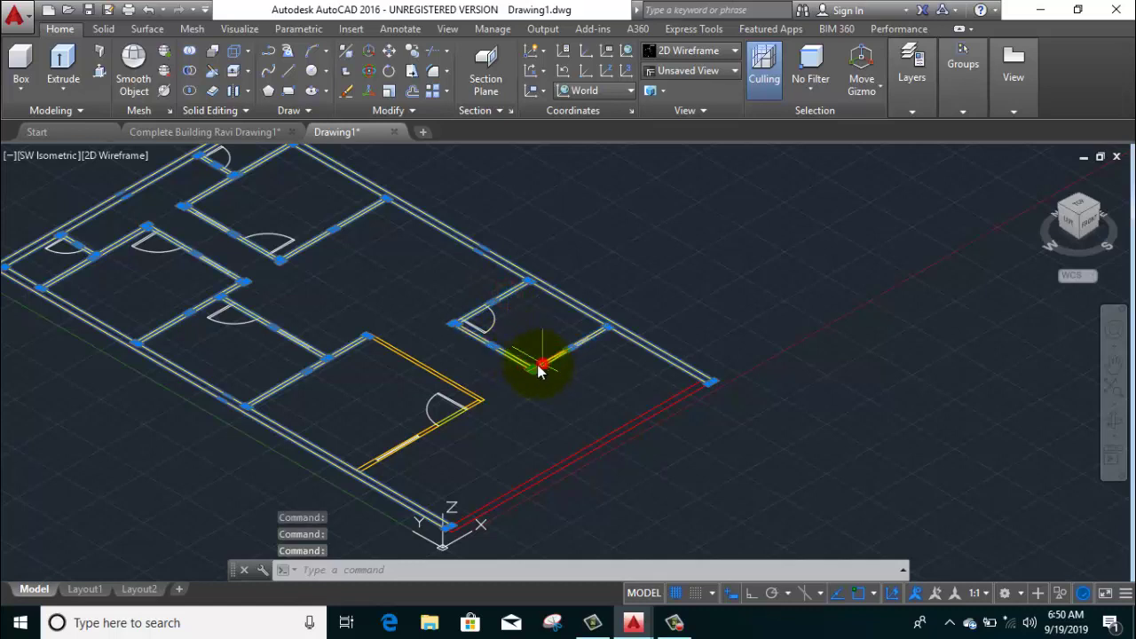
click(416, 363)
click(449, 426)
scroll(538, 413, down, 3)
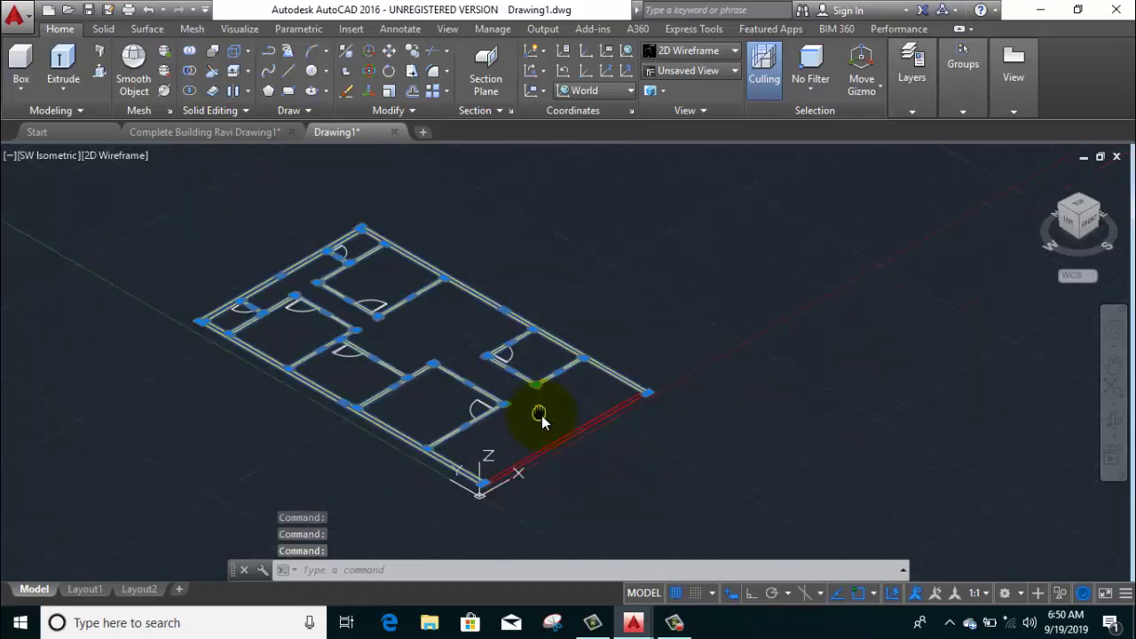
click(63, 59)
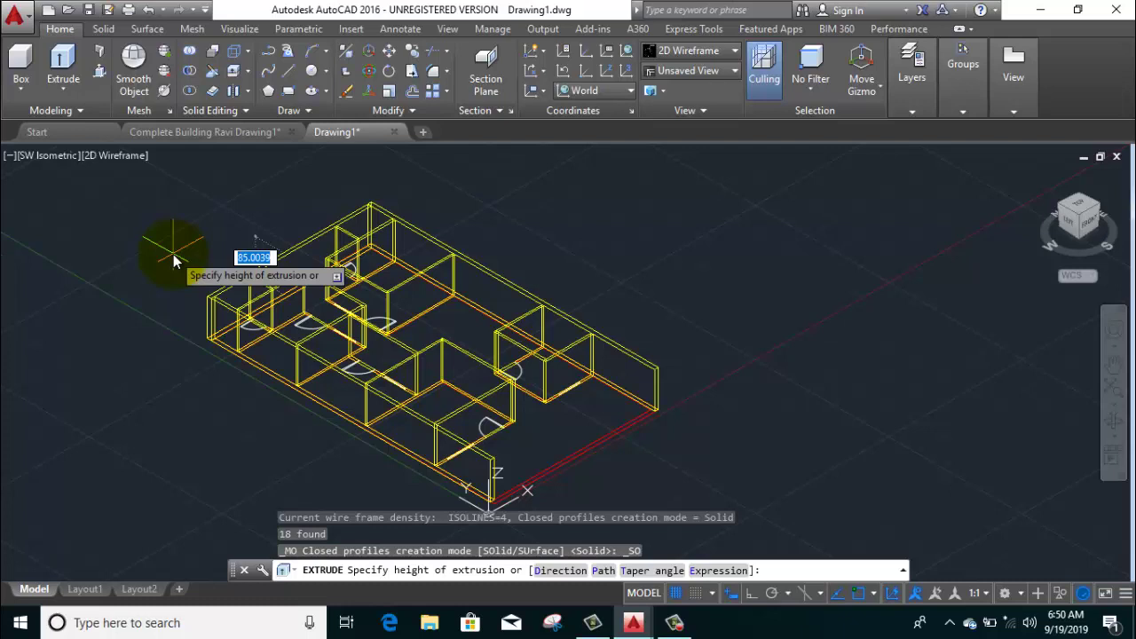
Step: Extrude the walls to a height of 120, then bring up Drawing Units with UN
text(120)
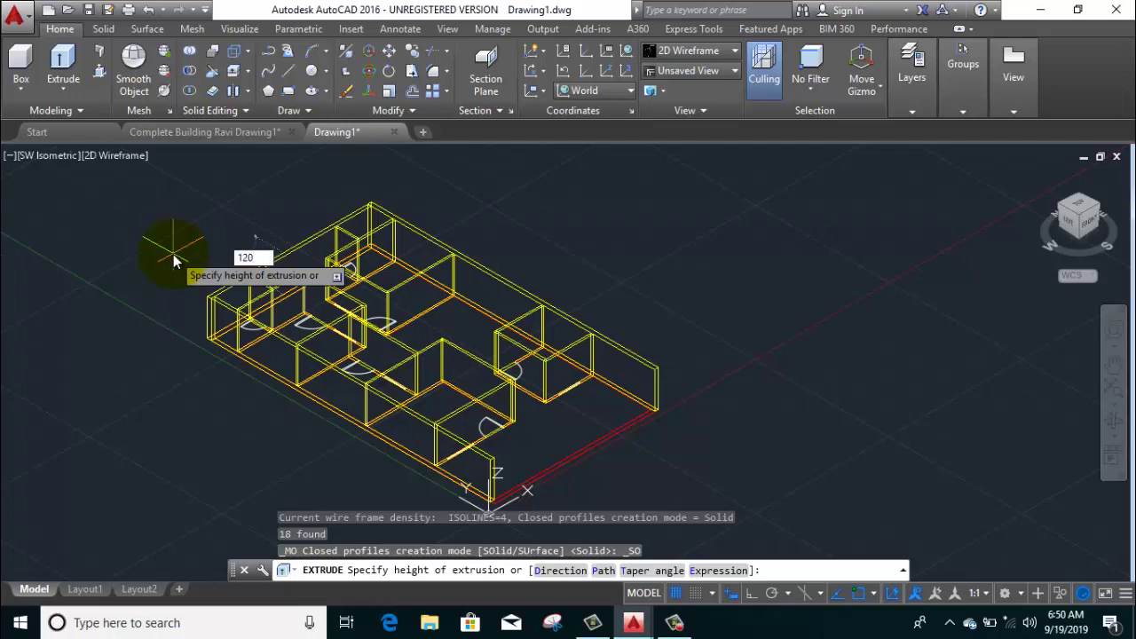
key(Return)
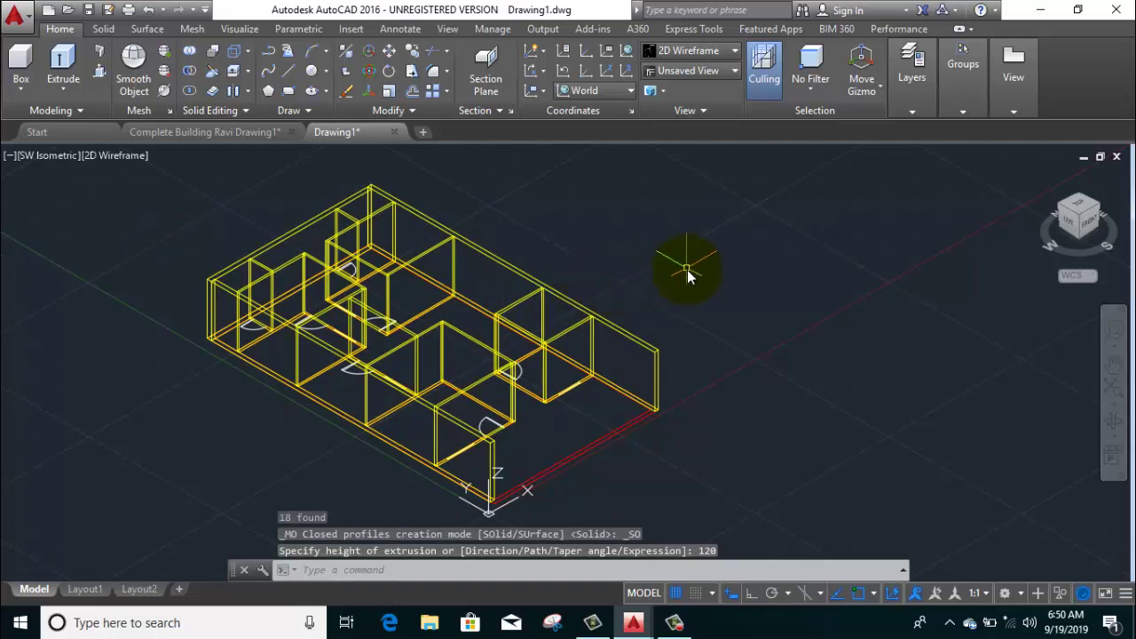
middle_drag(691, 261, 666, 274)
text(un)
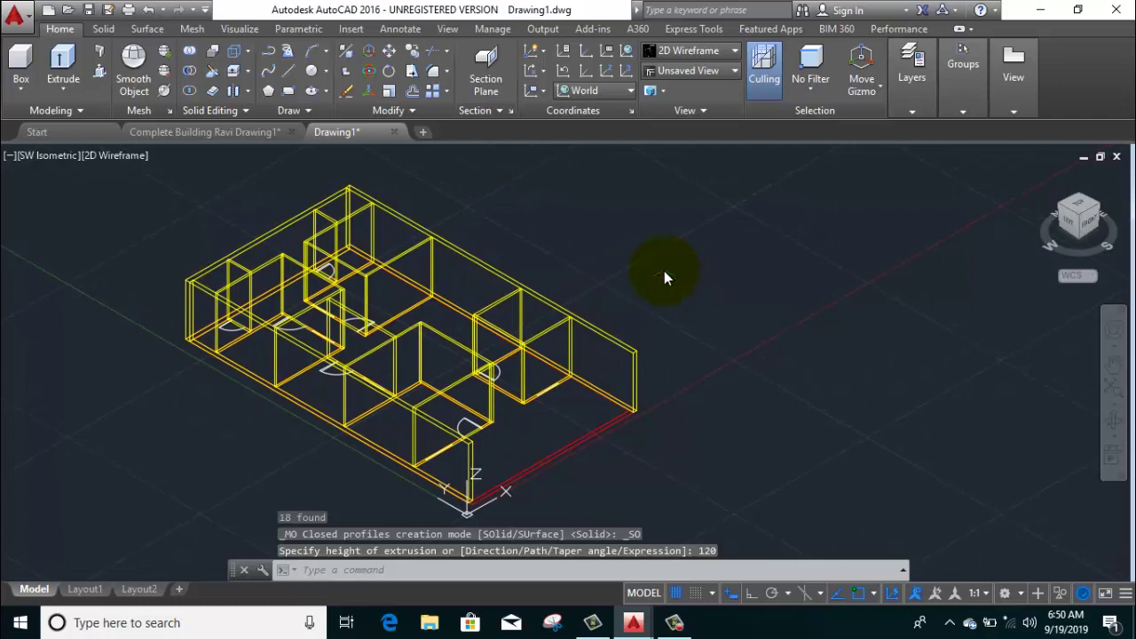
key(Return)
Step: Set length type to Architectural at 0'-0 1/16" precision with Inches insertion scale
click(483, 199)
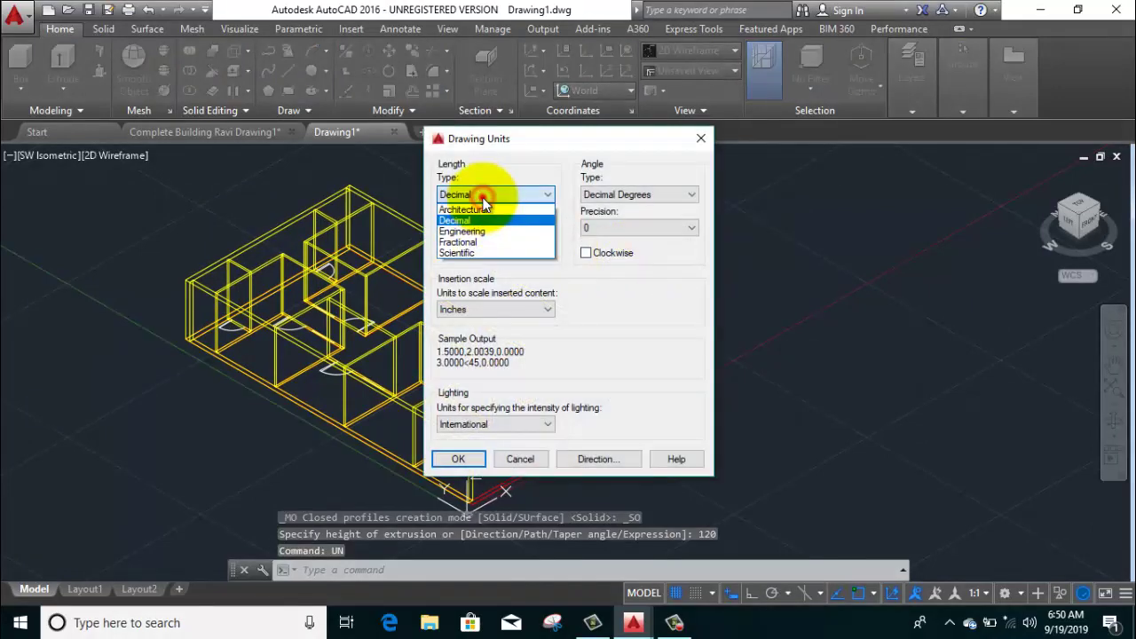
click(483, 197)
click(484, 197)
click(485, 211)
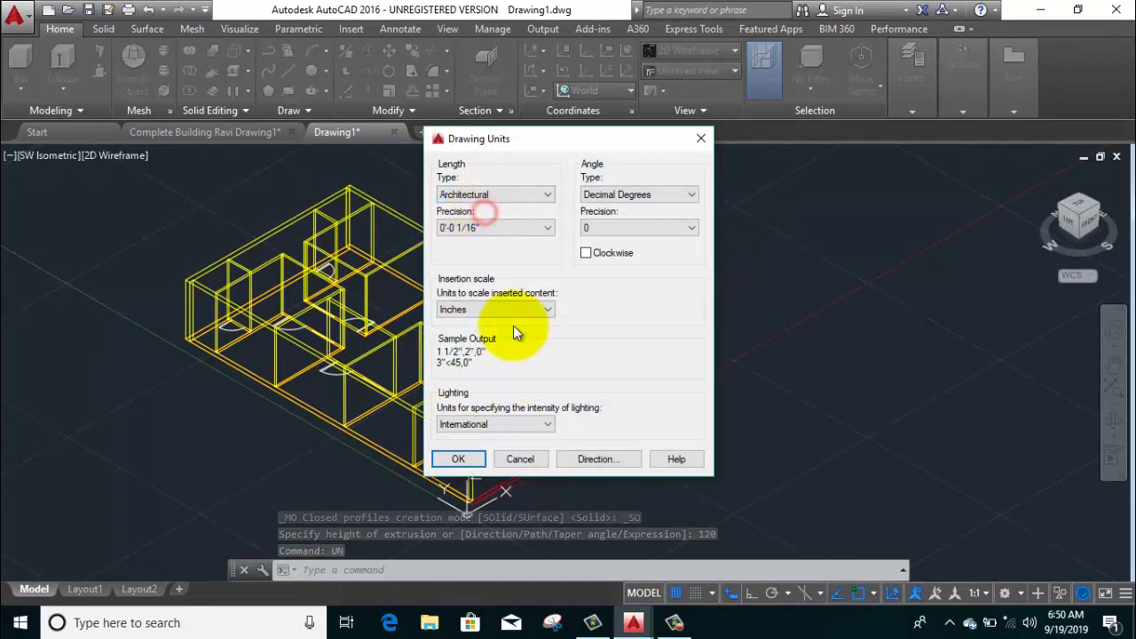
click(507, 306)
click(507, 308)
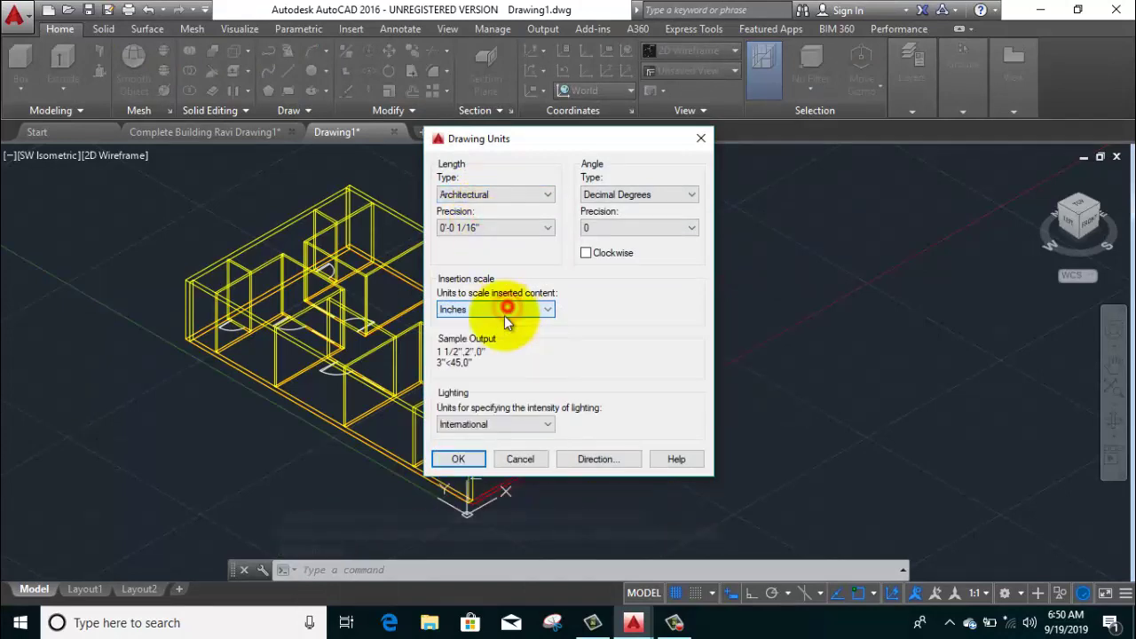
click(450, 461)
middle_drag(659, 368, 673, 393)
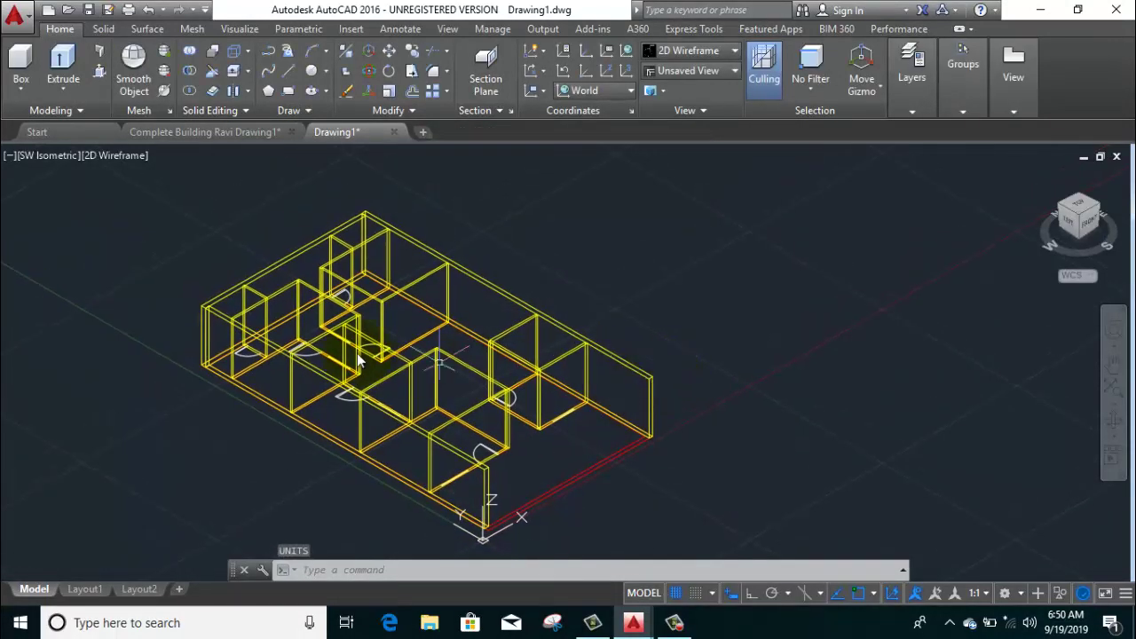
scroll(287, 343, up, 3)
scroll(342, 342, down, 3)
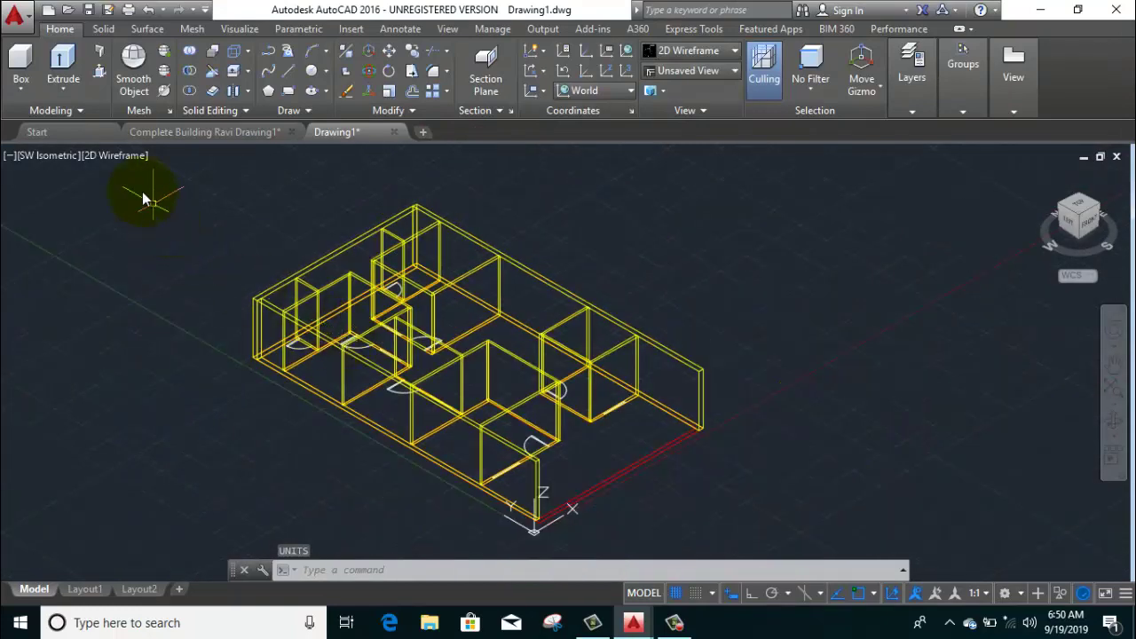
Step: Switch the visual style to Realistic and zoom in and out to inspect the shaded walls
click(120, 155)
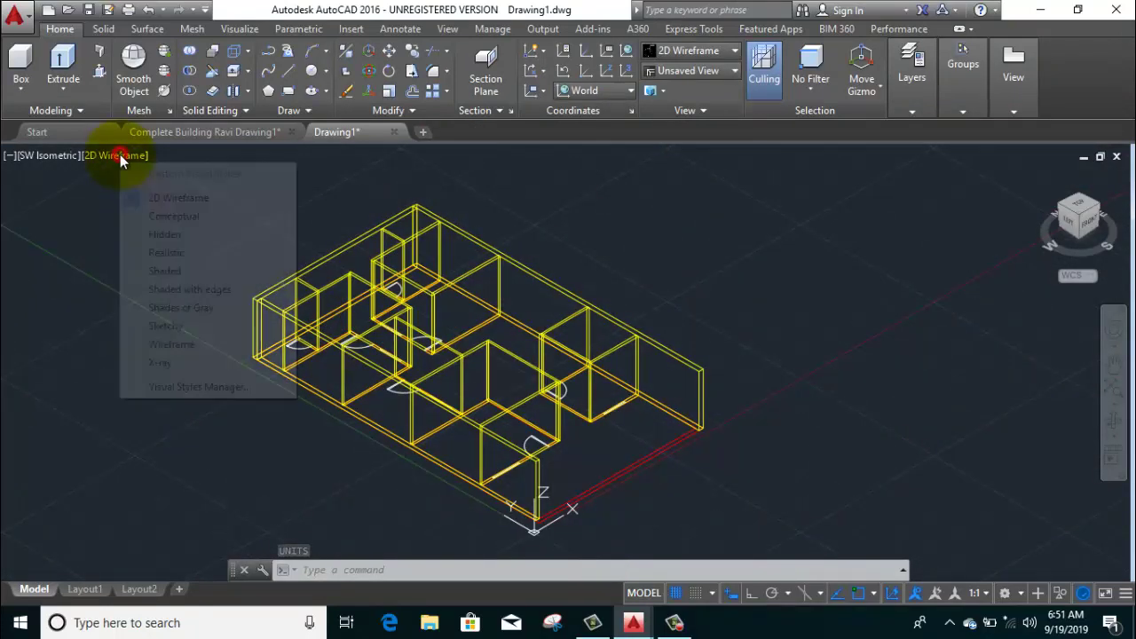
click(156, 252)
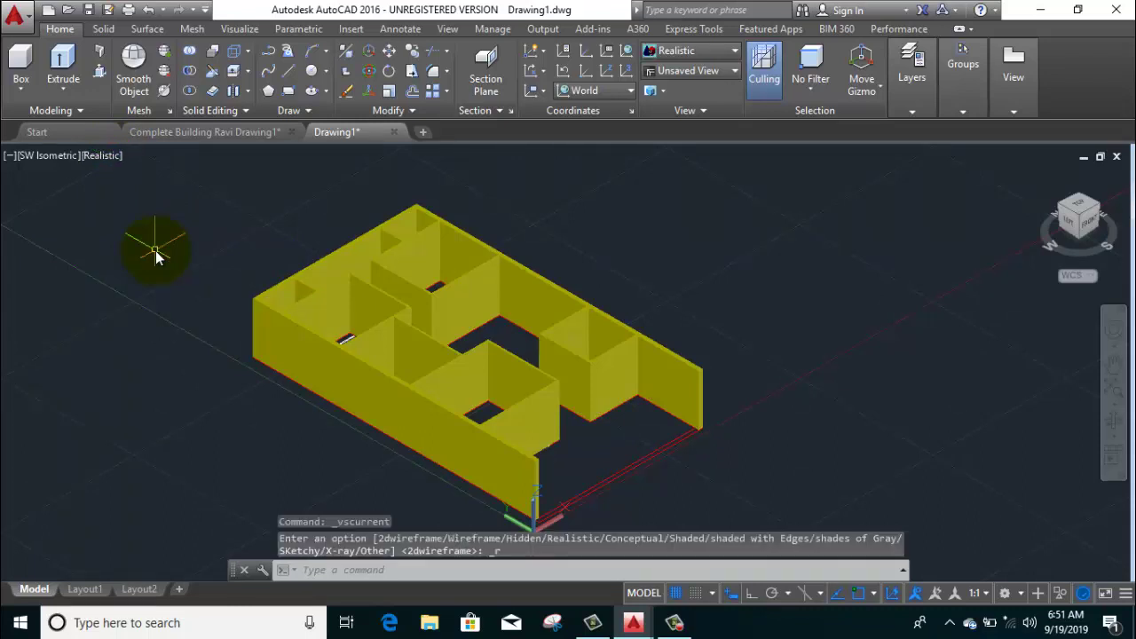
scroll(372, 286, up, 2)
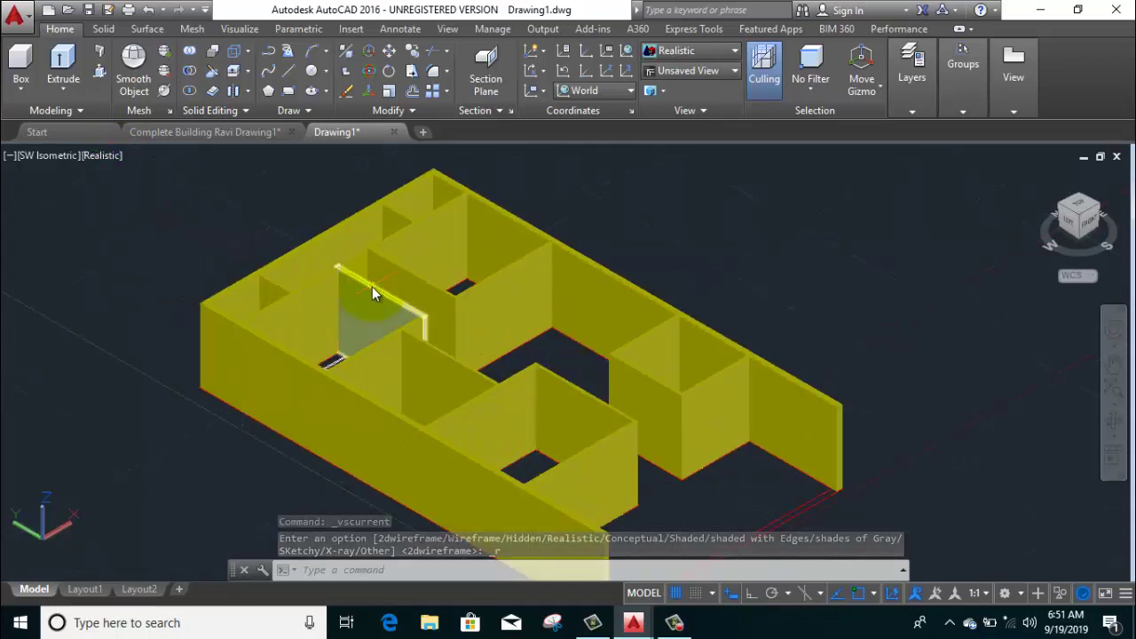
scroll(643, 388, up, 2)
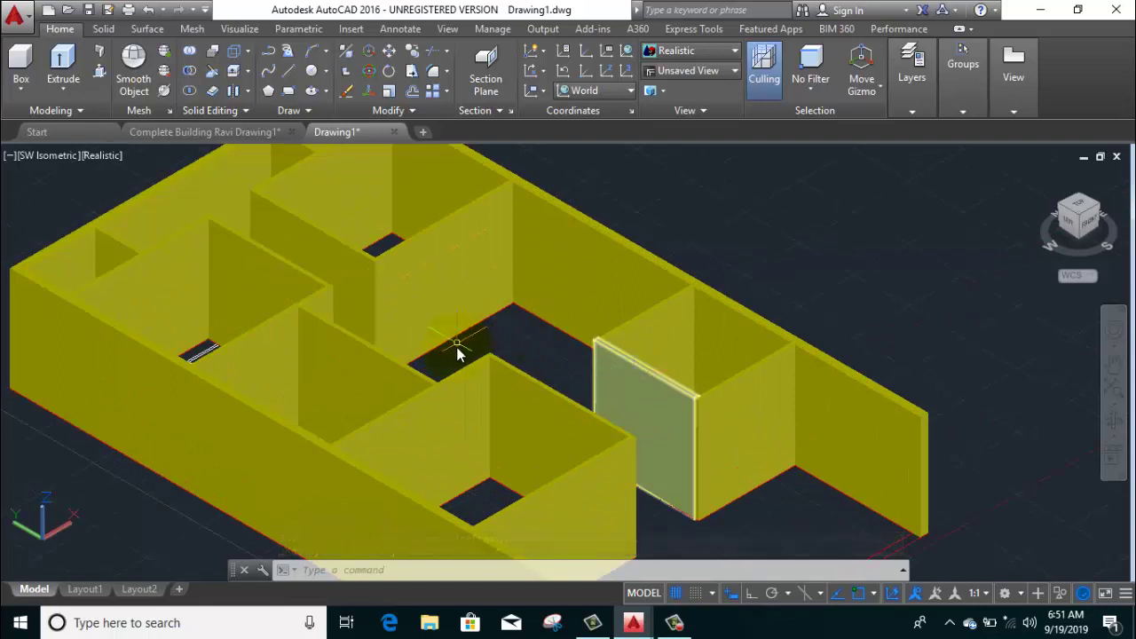
scroll(454, 348, down, 3)
scroll(394, 320, down, 3)
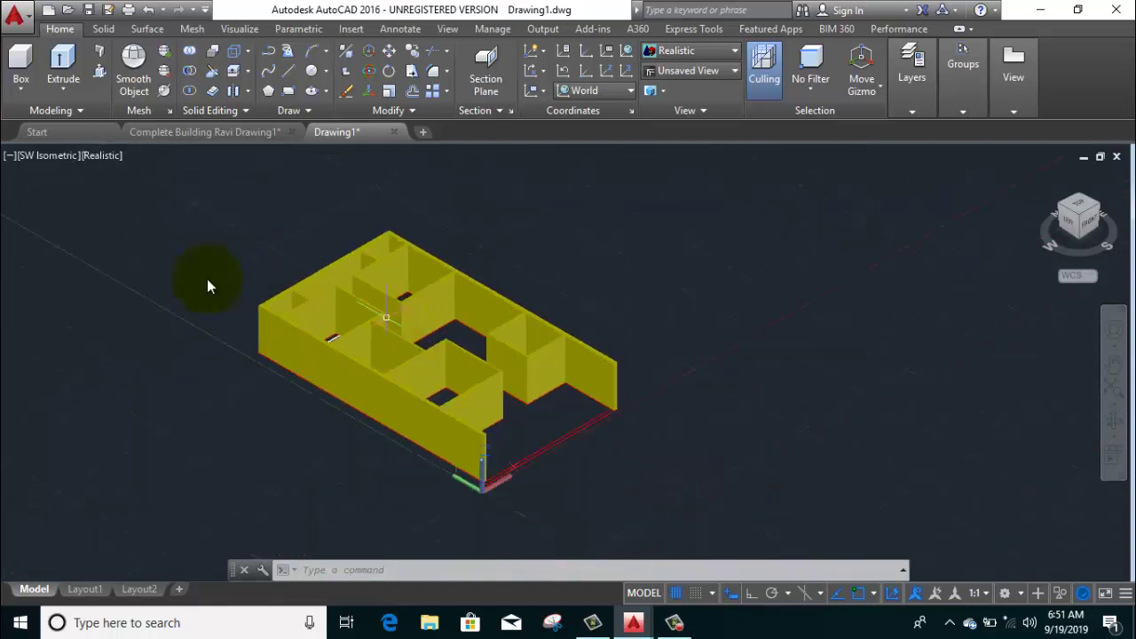
click(56, 156)
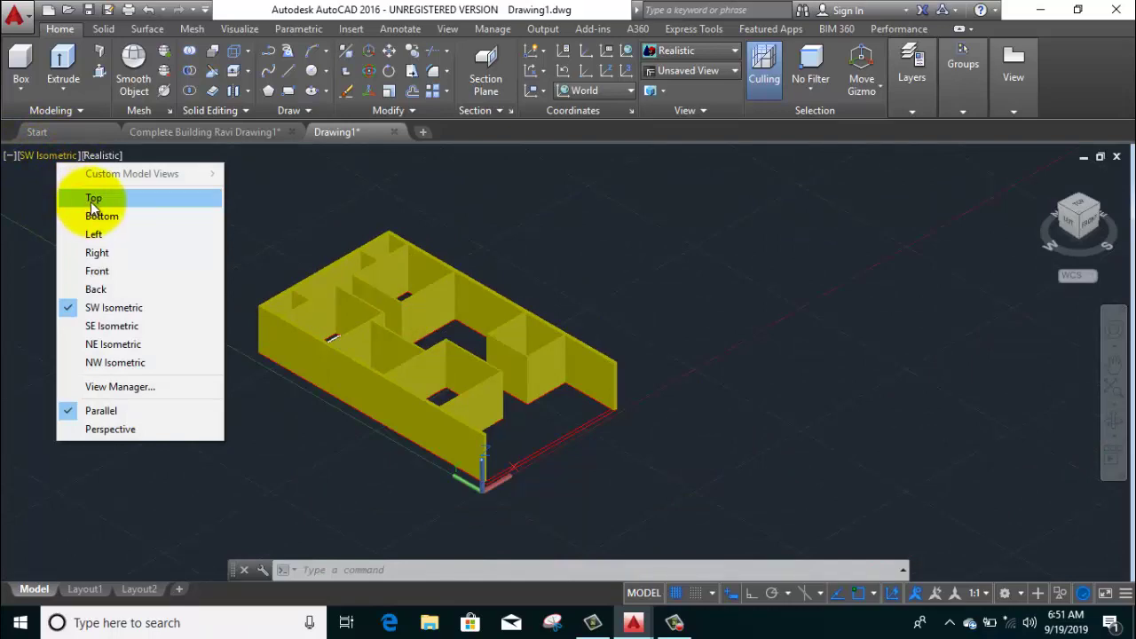
Step: Switch to the Top view and return the visual style to 2D Wireframe
click(91, 198)
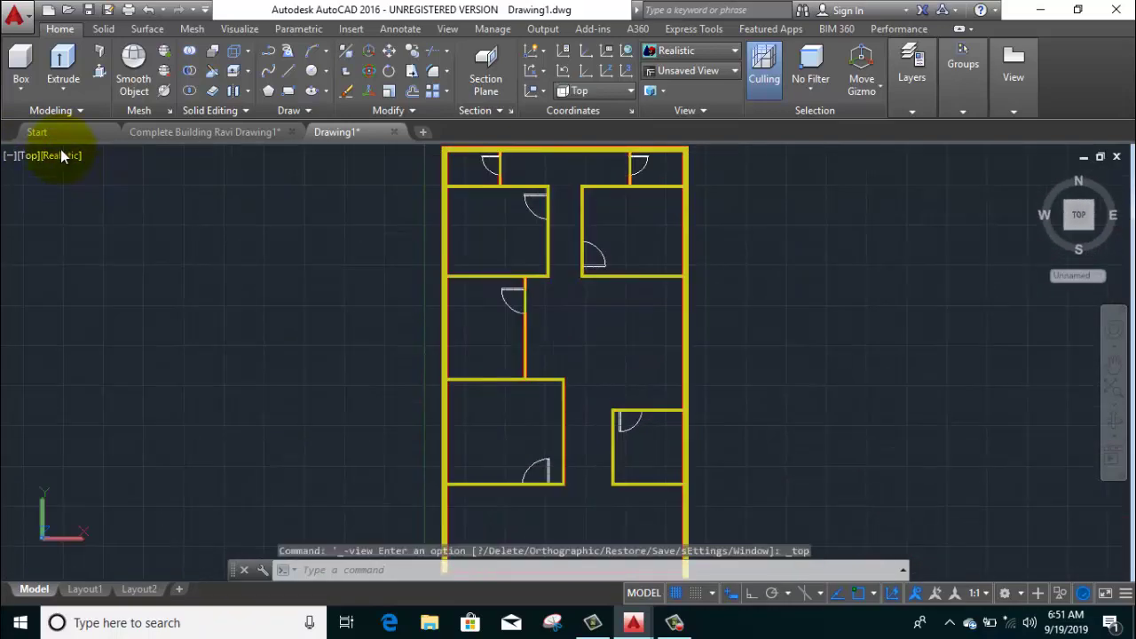
click(60, 155)
click(97, 194)
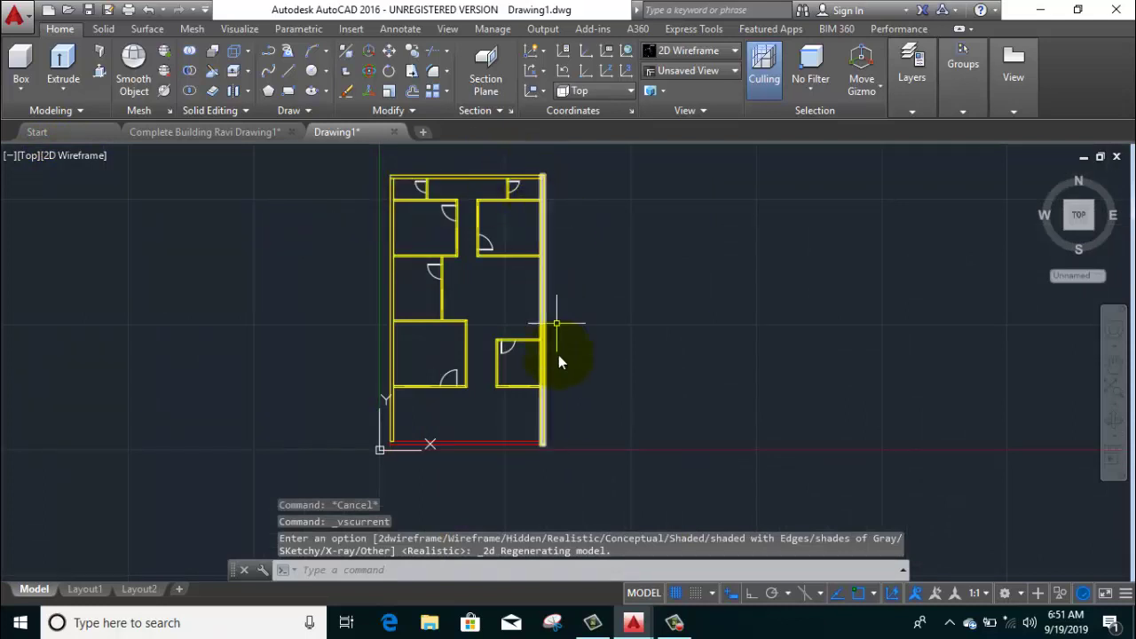
middle_drag(408, 206, 412, 236)
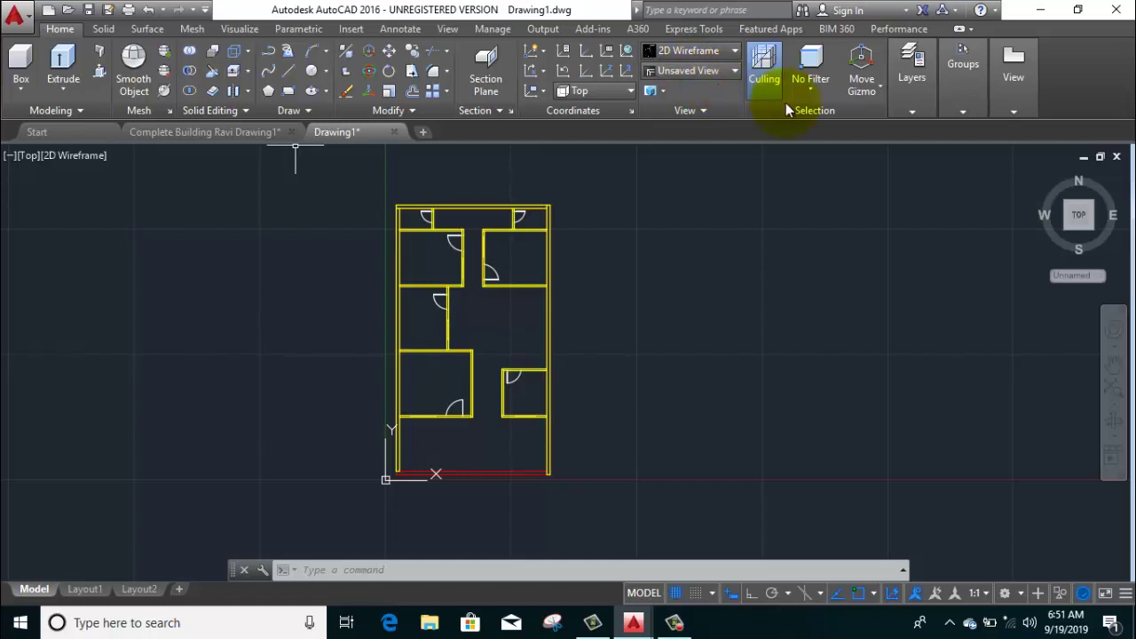
Step: Make 3d window the current layer and turn off the 3d wall layer
click(917, 94)
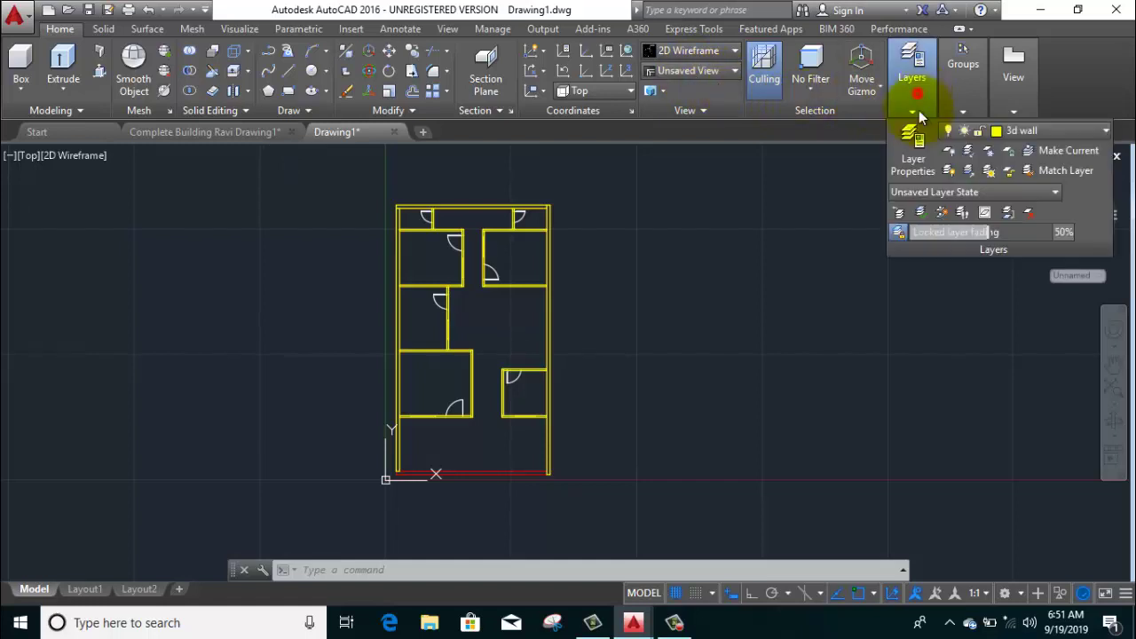
click(1053, 134)
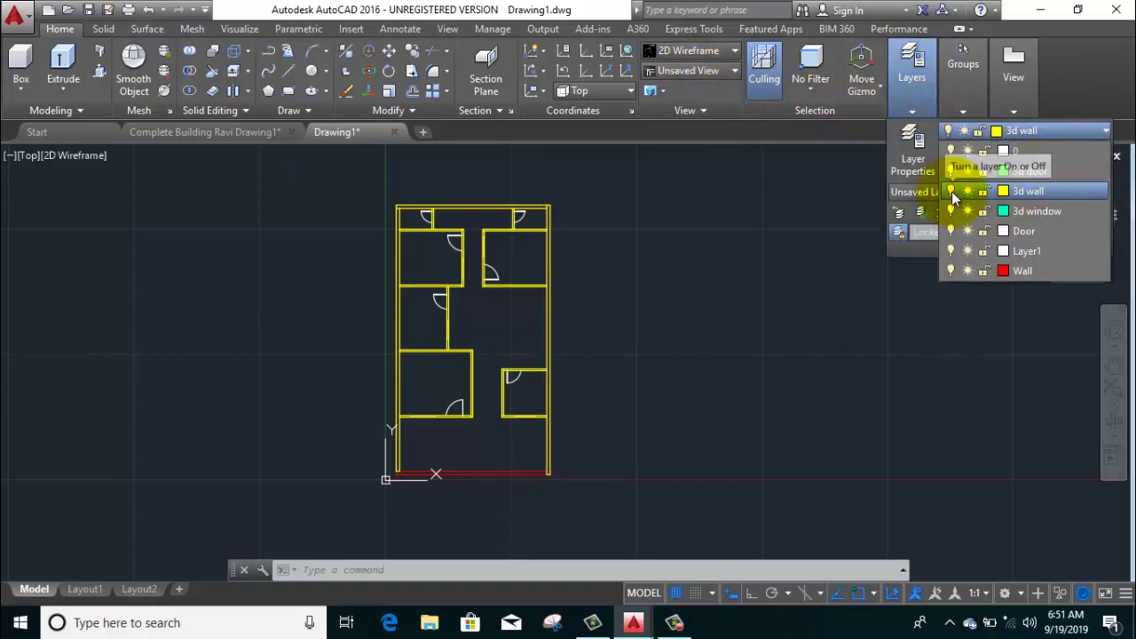
click(1038, 212)
click(1045, 133)
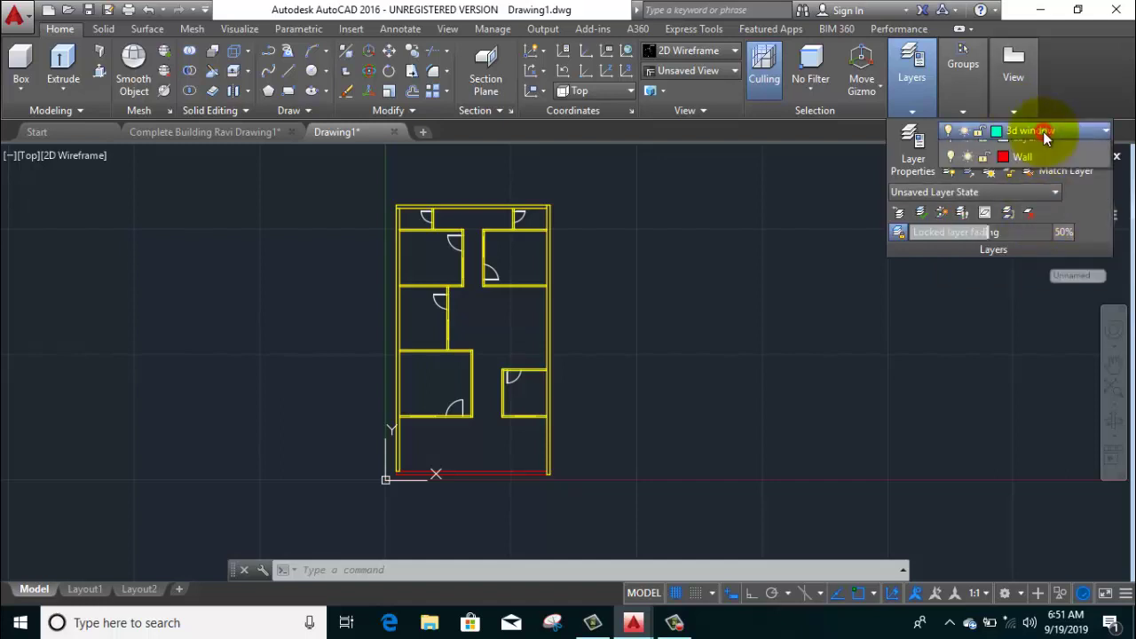
click(950, 191)
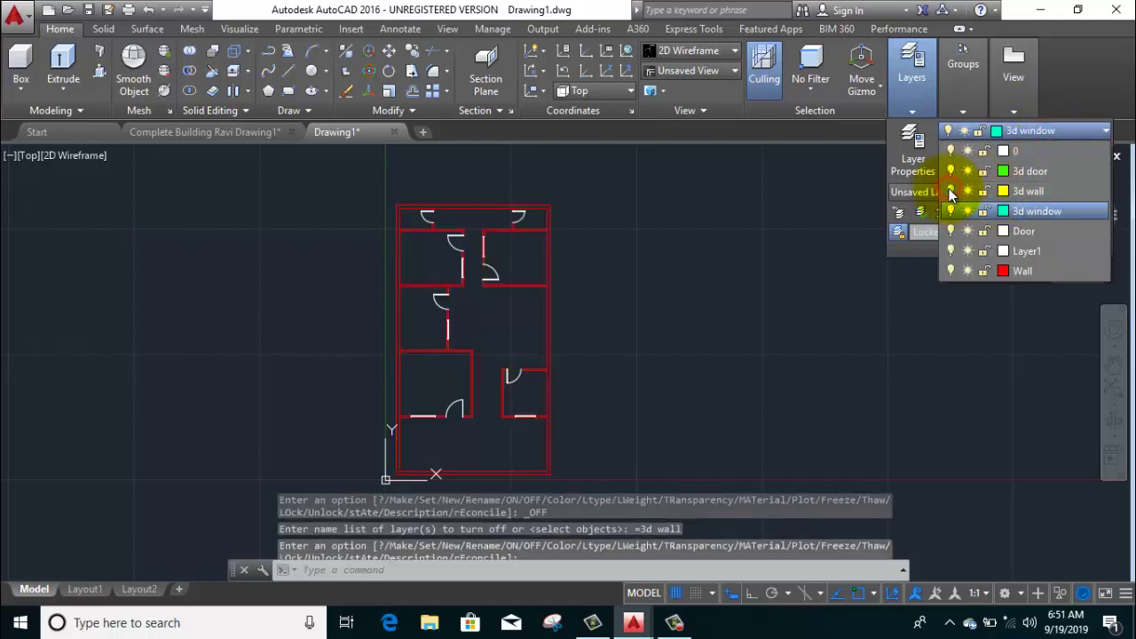
click(680, 198)
scroll(352, 233, up, 2)
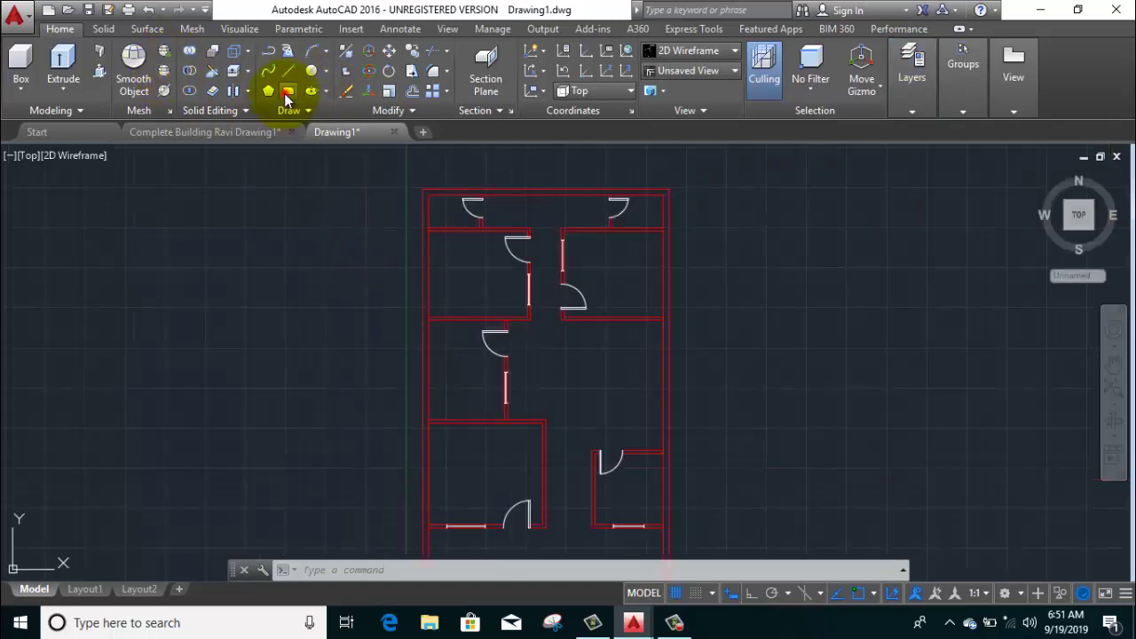
Step: Draw rectangles over the first two window openings, including the top-wall opening
click(286, 97)
scroll(524, 399, up, 6)
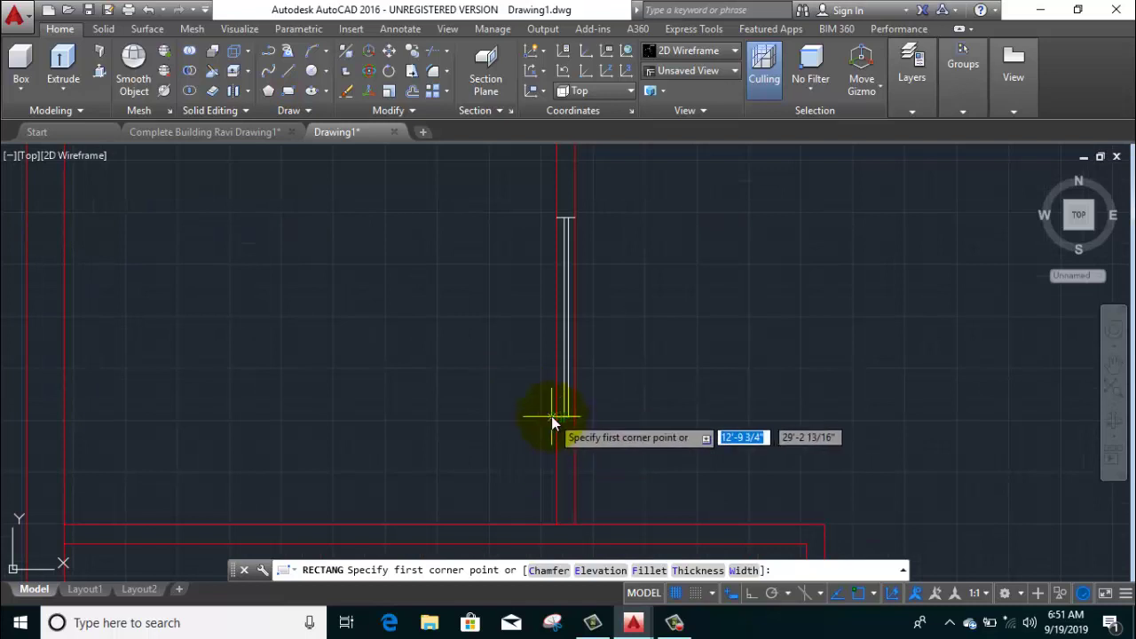
click(557, 416)
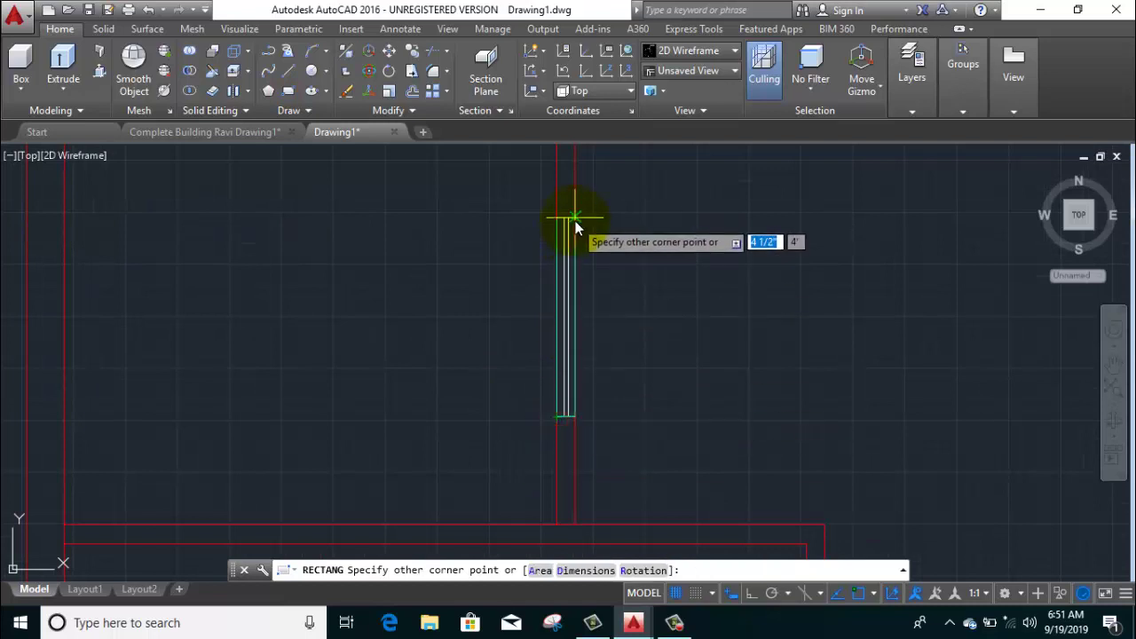
click(575, 215)
scroll(520, 346, down, 5)
middle_drag(714, 328, 600, 376)
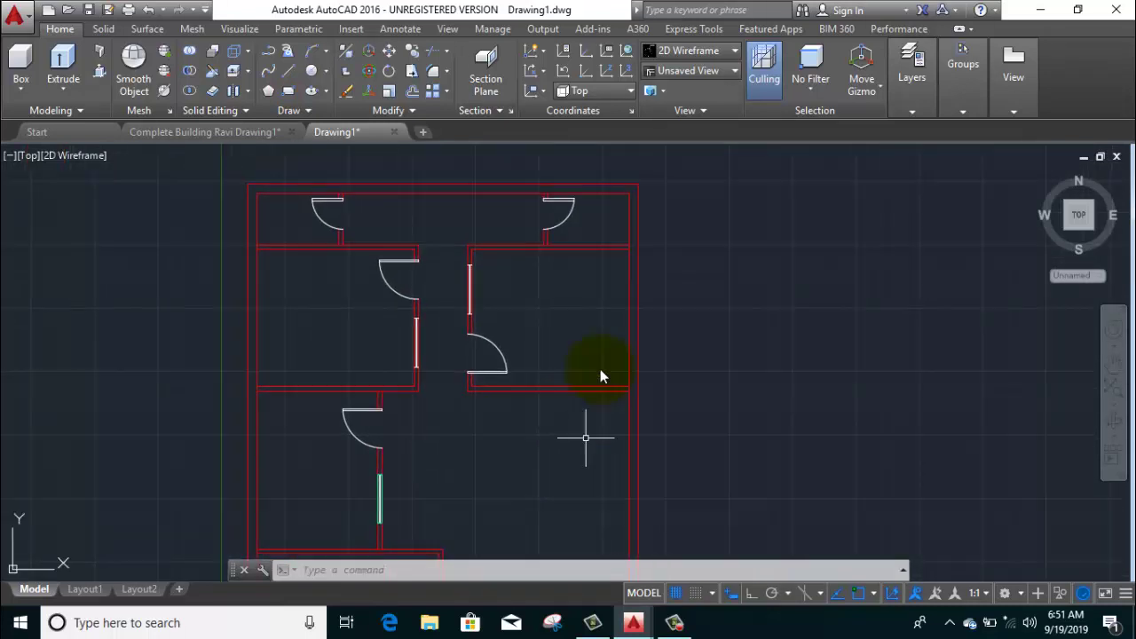
right_click(609, 213)
click(622, 213)
scroll(485, 292, up, 3)
scroll(480, 227, up, 3)
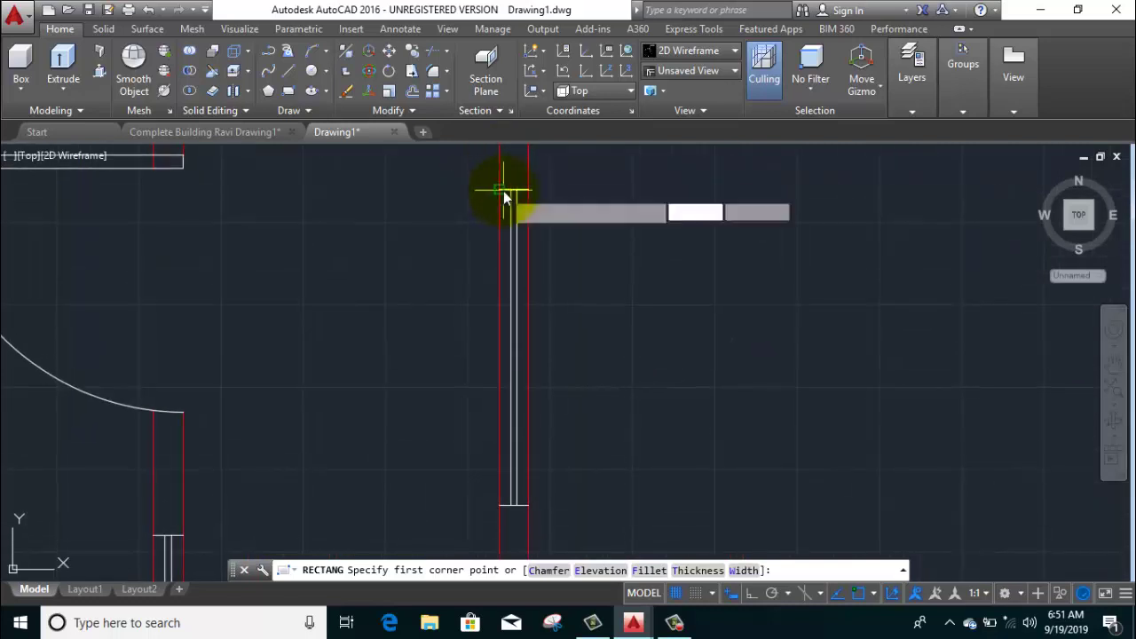
click(502, 194)
middle_drag(507, 500, 515, 404)
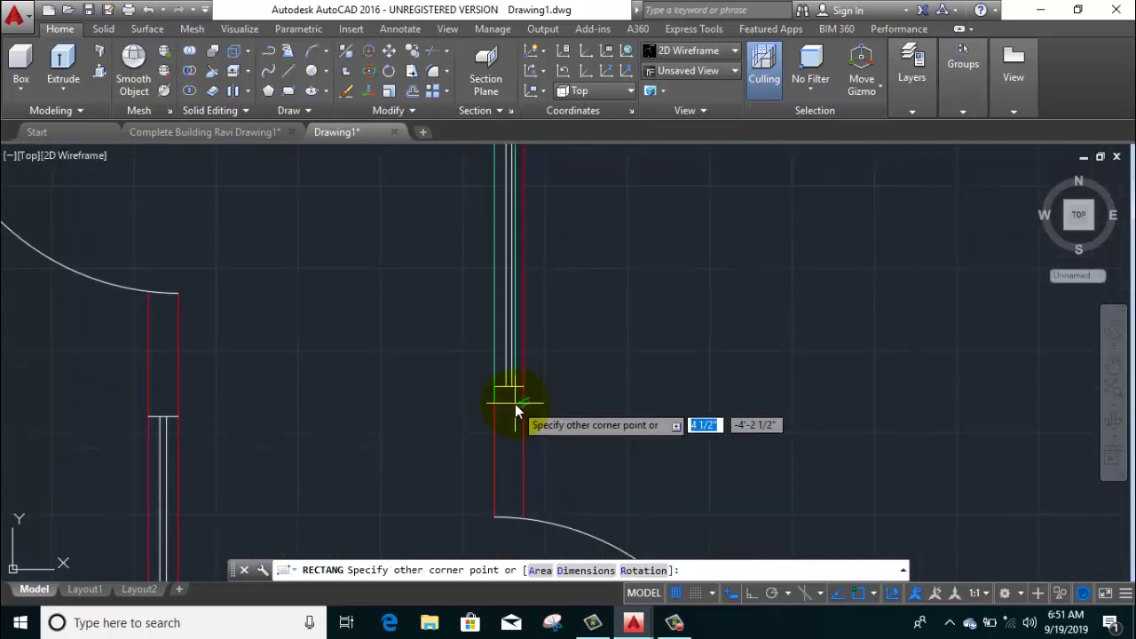
click(531, 348)
middle_drag(439, 361, 466, 328)
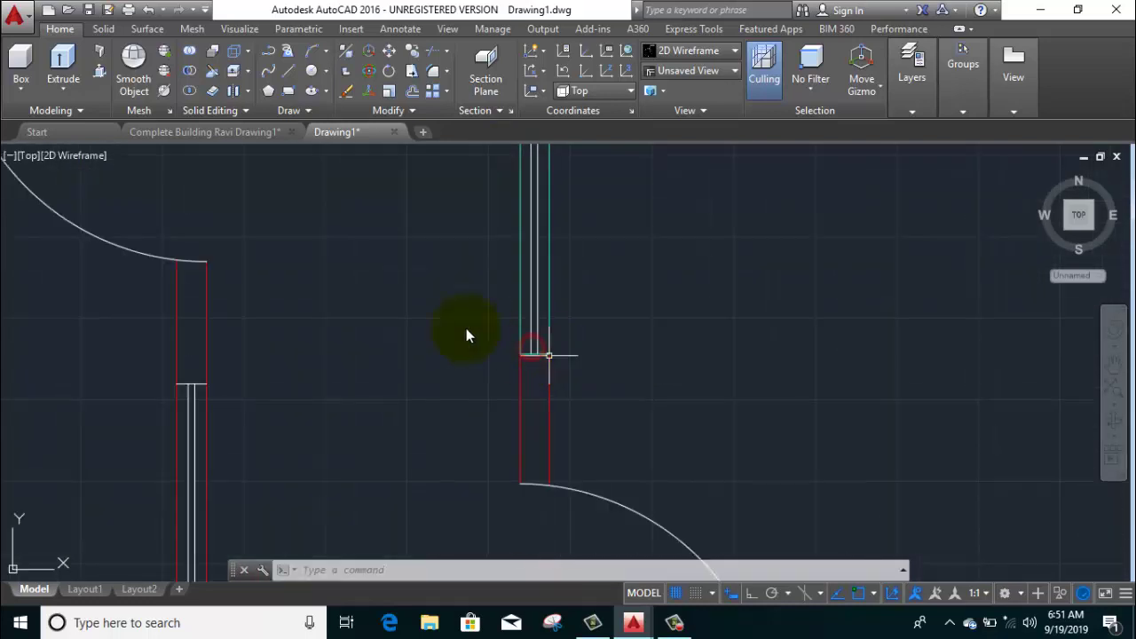
Step: Fill two more window gaps, including the bottom window, with corner-snapped rectangles
right_click(337, 222)
click(394, 229)
scroll(355, 338, down, 3)
scroll(310, 404, up, 3)
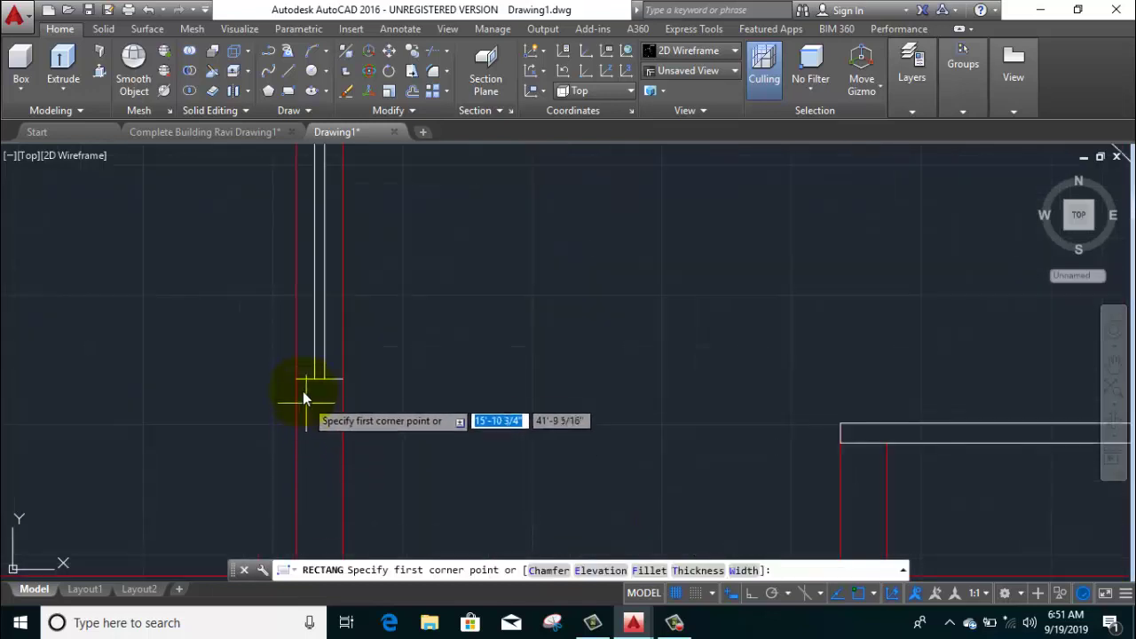
click(302, 390)
middle_drag(358, 524, 398, 322)
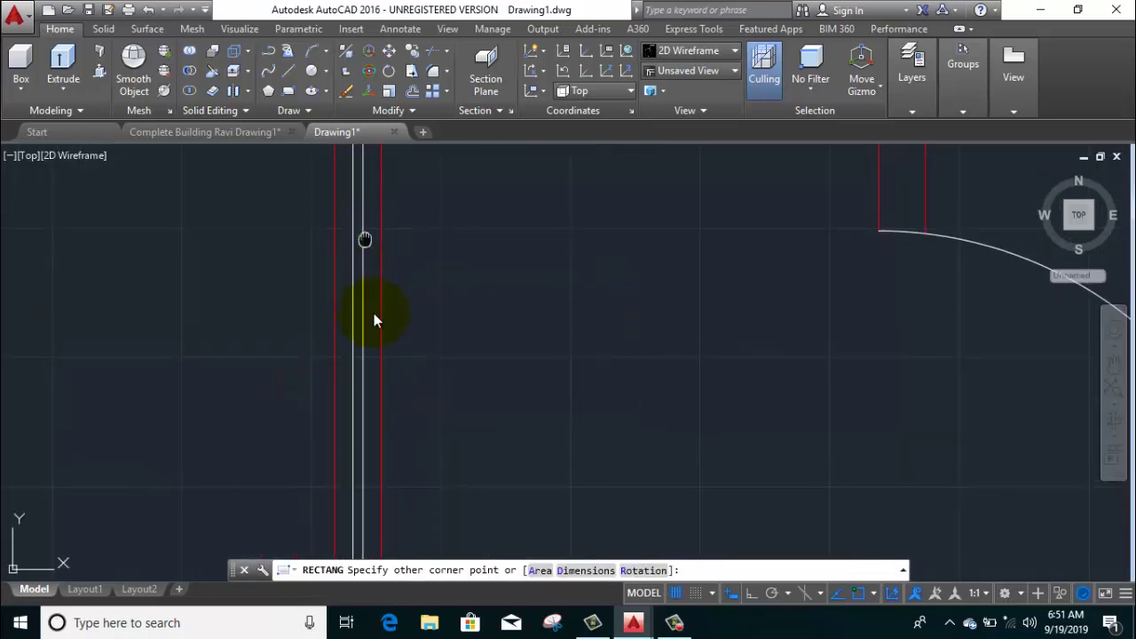
click(400, 313)
scroll(443, 288, down, 3)
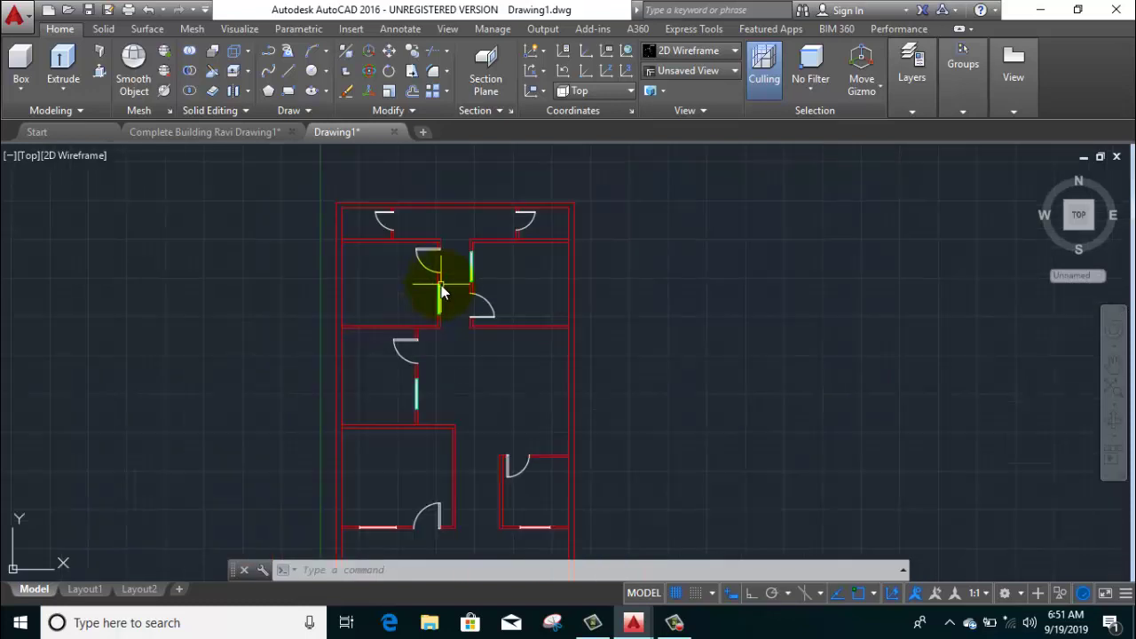
key(Return)
scroll(482, 400, up, 3)
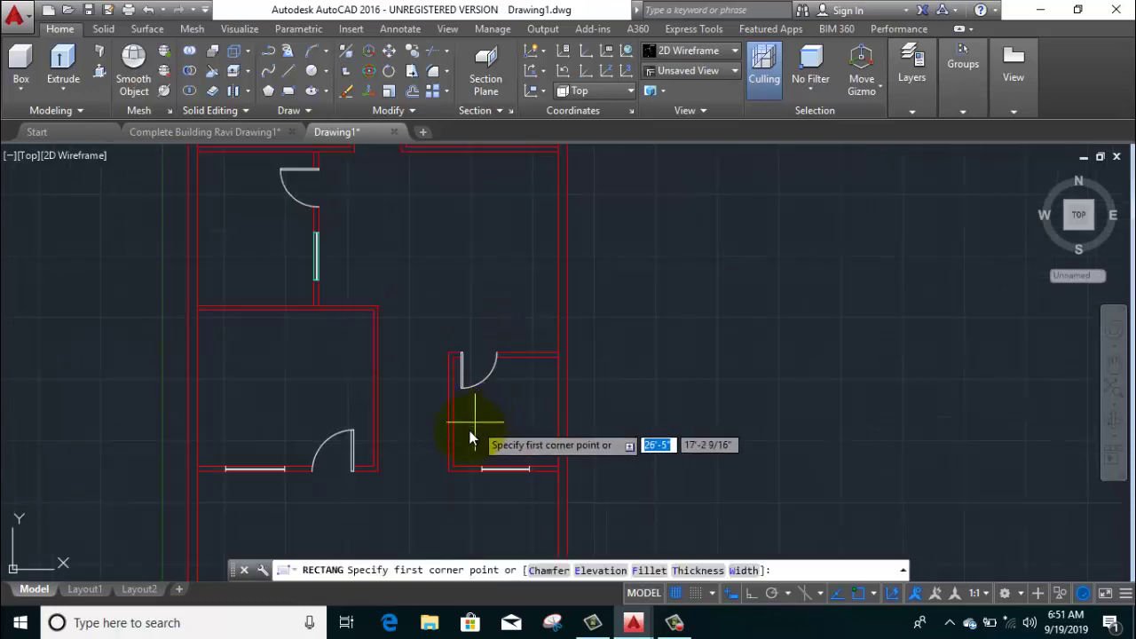
scroll(497, 532, up, 3)
scroll(503, 537, up, 4)
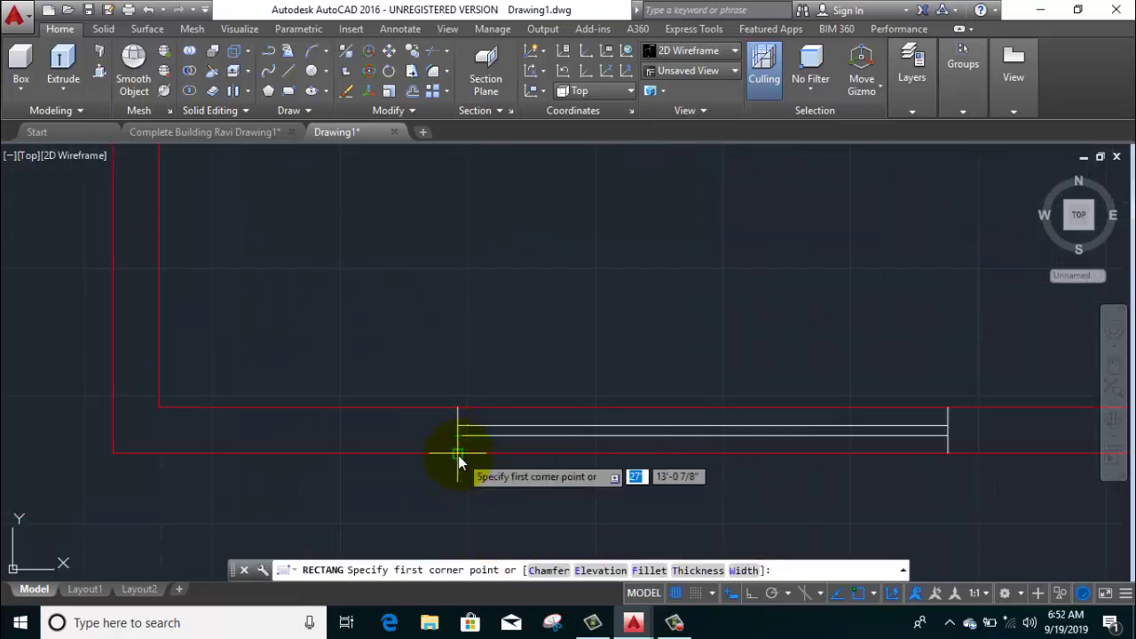
click(458, 455)
click(946, 410)
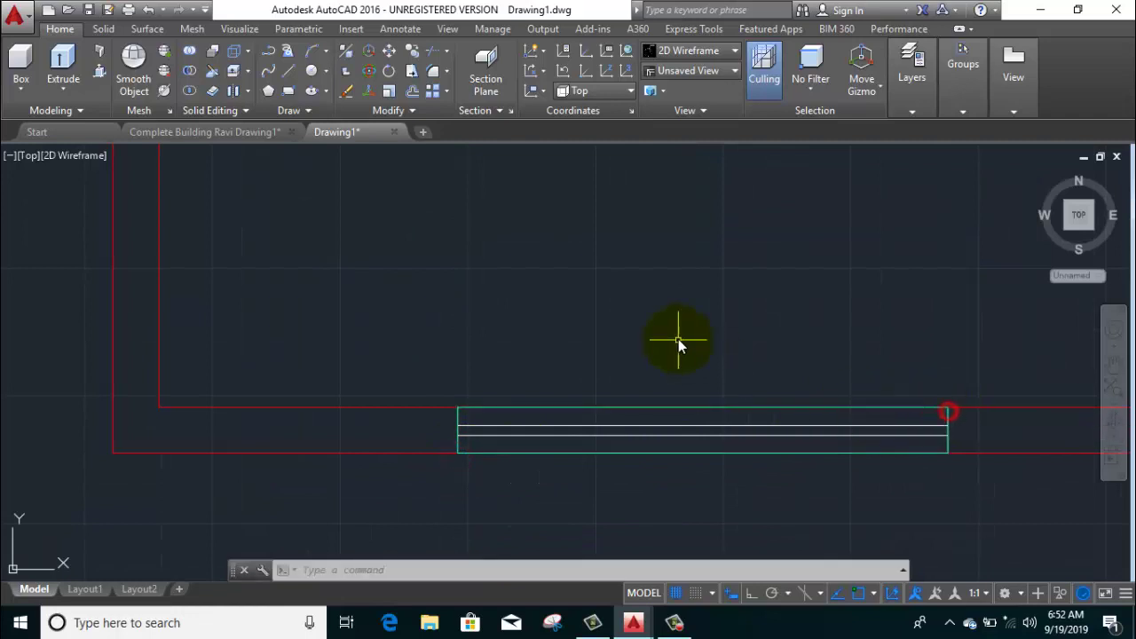
scroll(679, 339, down, 3)
scroll(513, 345, down, 3)
scroll(427, 325, down, 2)
scroll(301, 254, up, 2)
Step: Add a final rectangle across the last remaining window opening
right_click(240, 236)
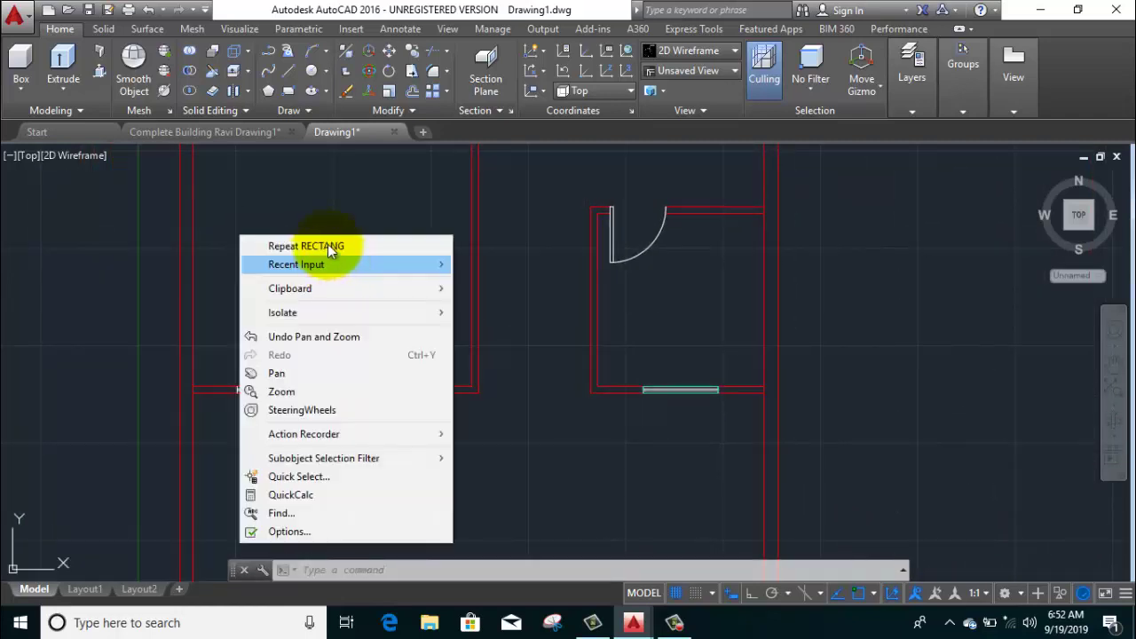
click(328, 244)
scroll(300, 394, up, 5)
click(183, 416)
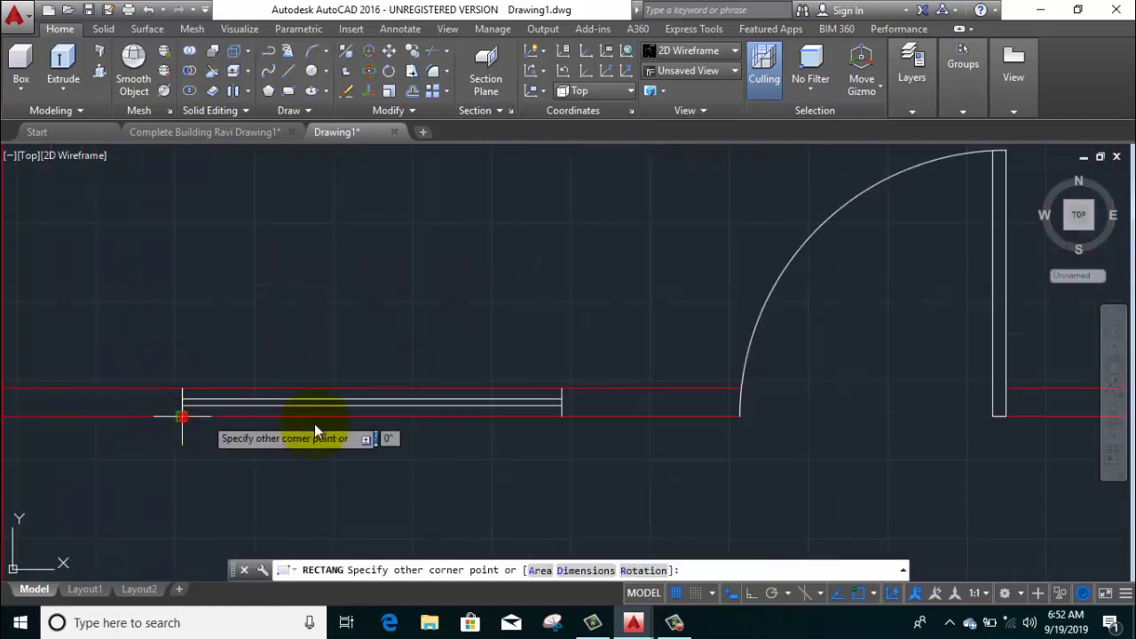
click(562, 392)
scroll(443, 302, down, 3)
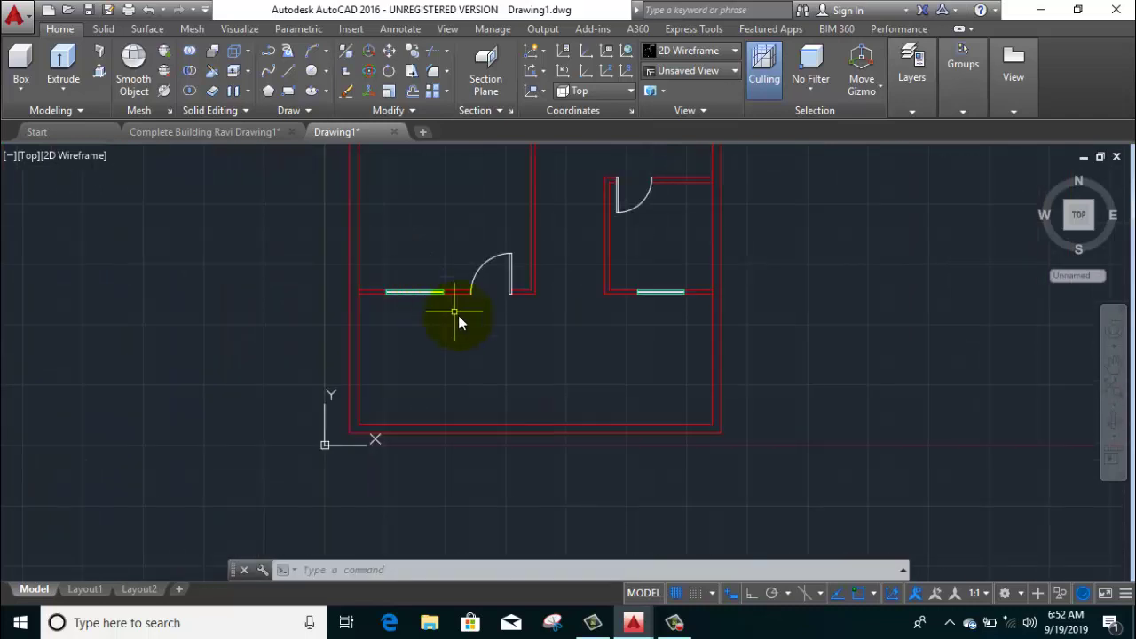
scroll(489, 336, down, 2)
scroll(493, 258, up, 4)
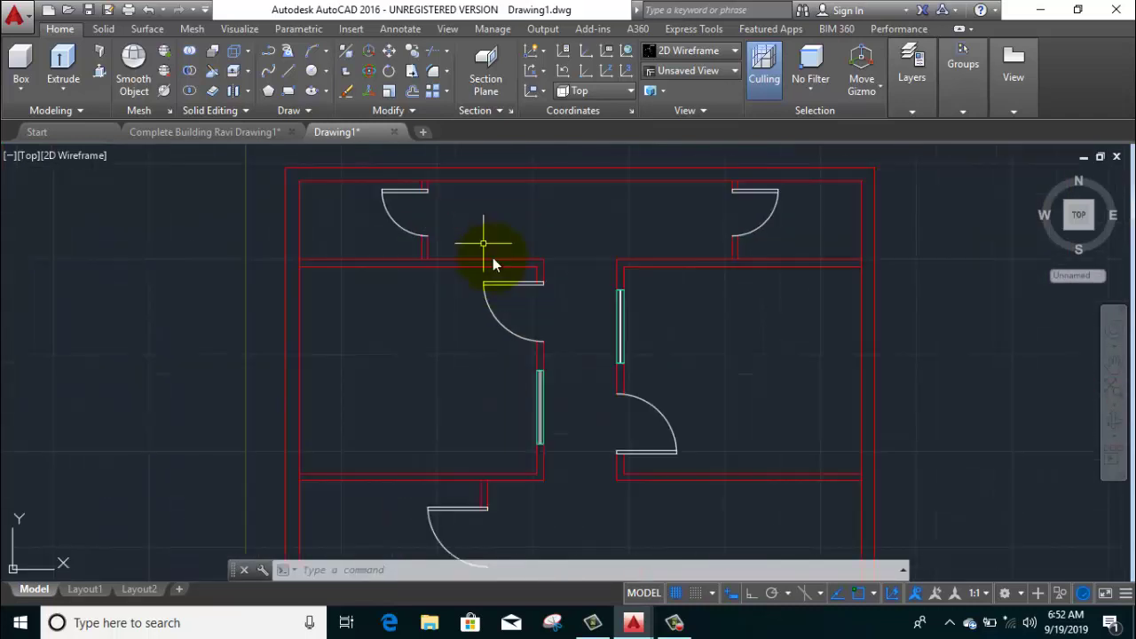
scroll(515, 233, down, 2)
scroll(444, 380, up, 1)
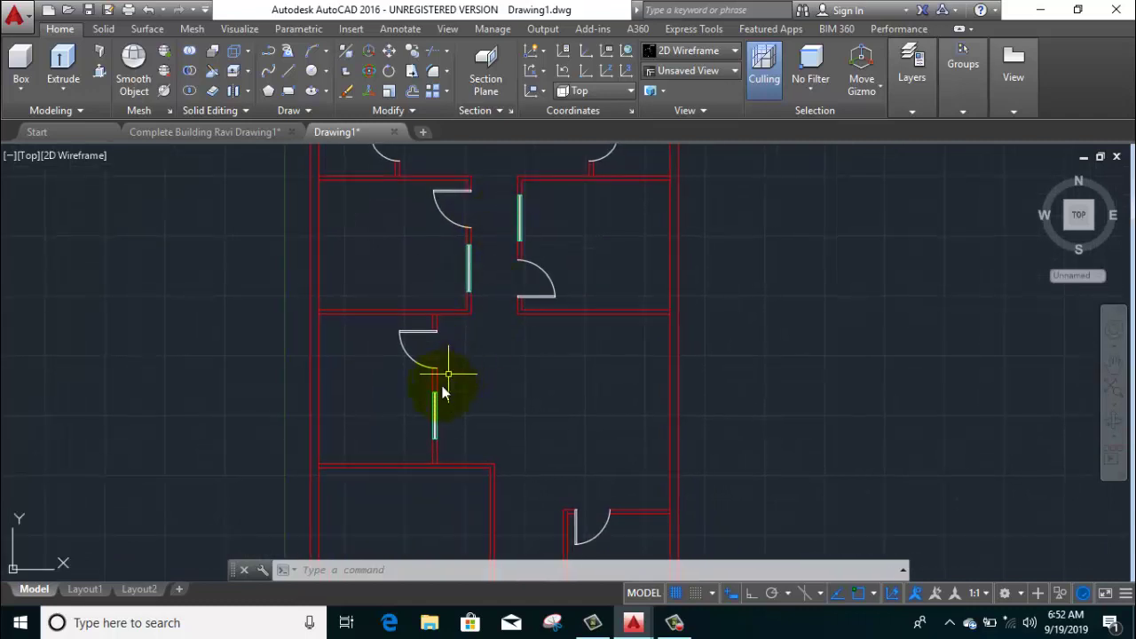
scroll(421, 366, up, 5)
scroll(428, 366, down, 5)
scroll(451, 355, down, 1)
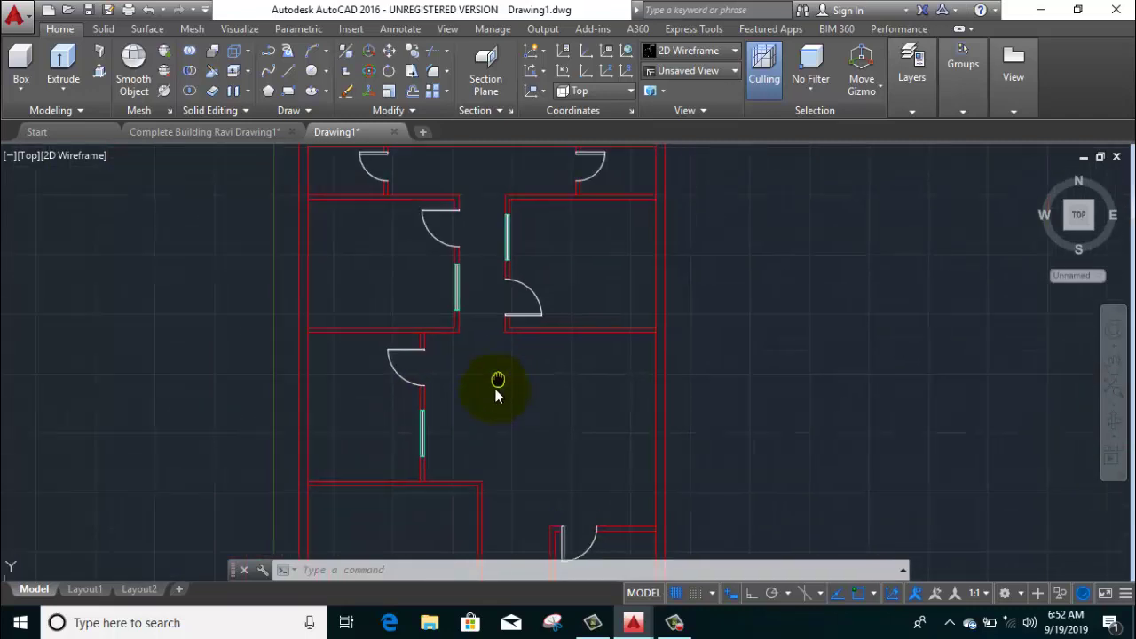
Step: Make 3d door the current layer
click(915, 93)
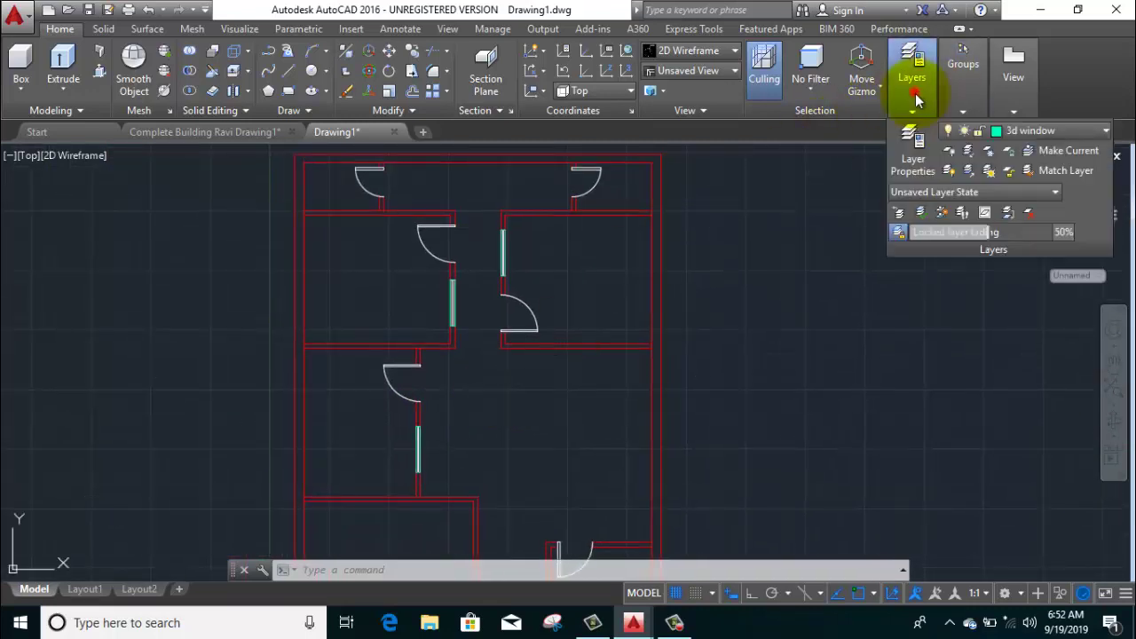
click(1072, 131)
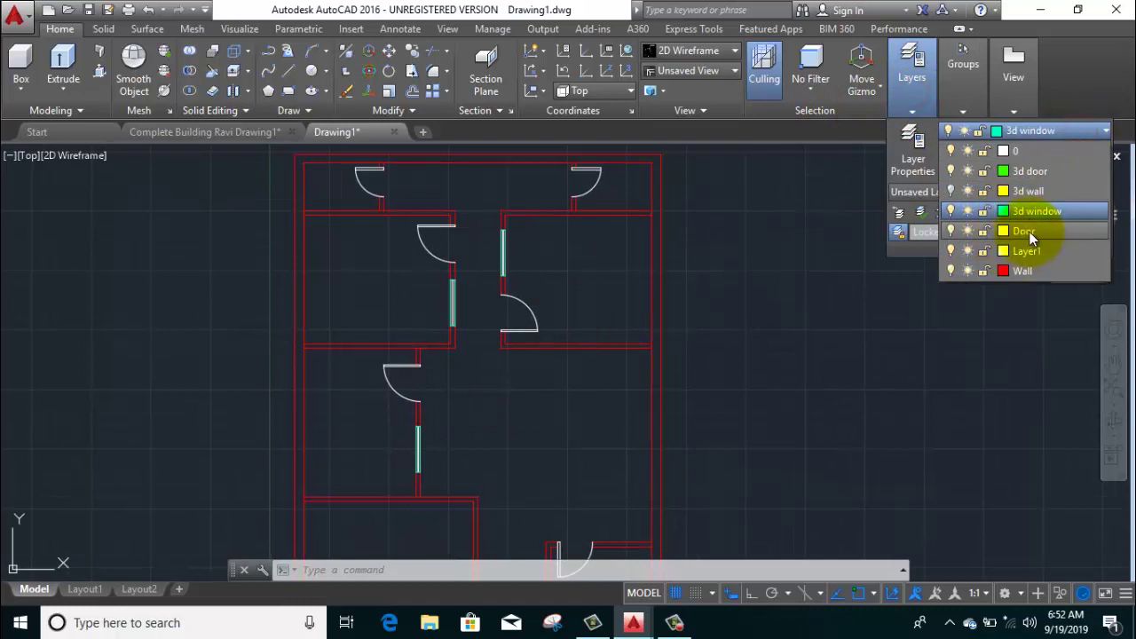
click(1034, 171)
middle_drag(698, 248, 696, 310)
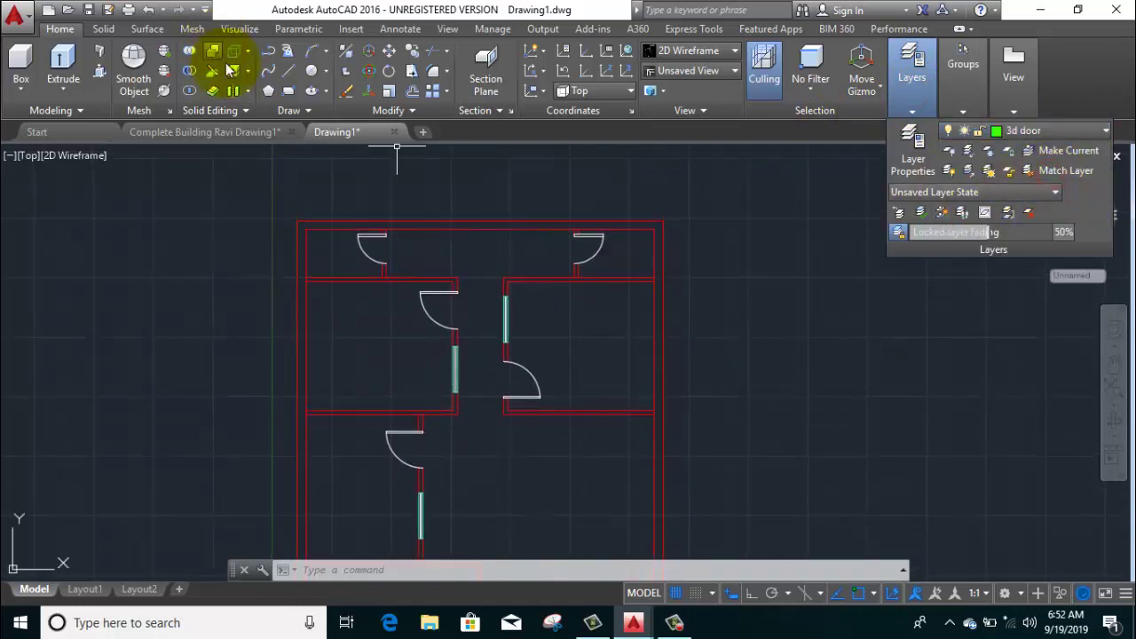
Step: Outline the first door leaf as a rectangle from its top edge to the arc end
click(288, 92)
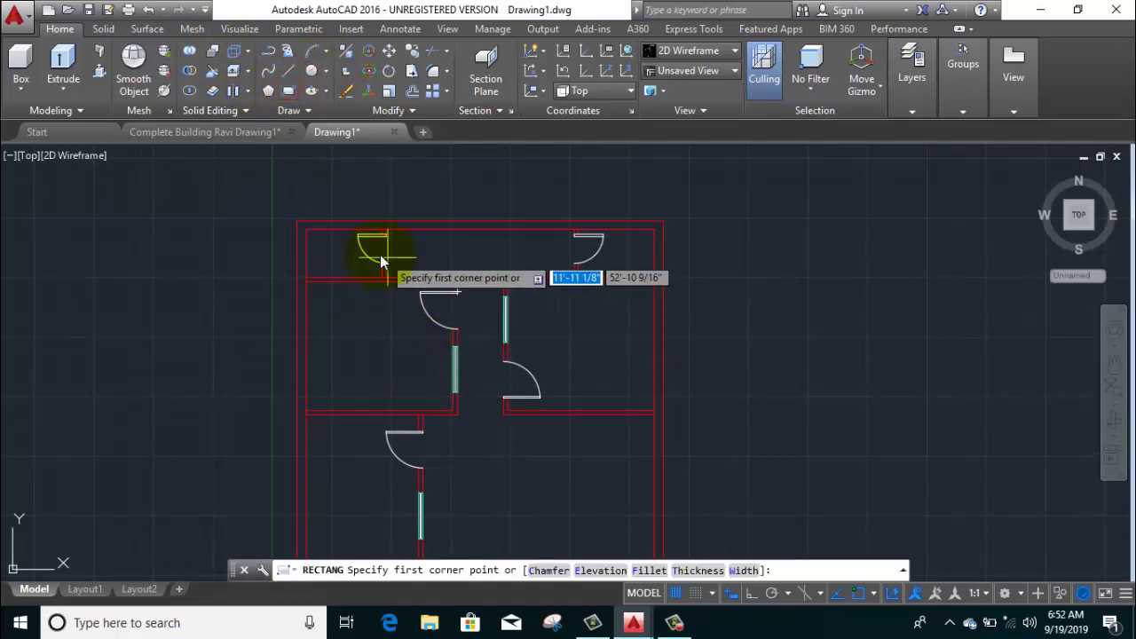
scroll(380, 255, up, 8)
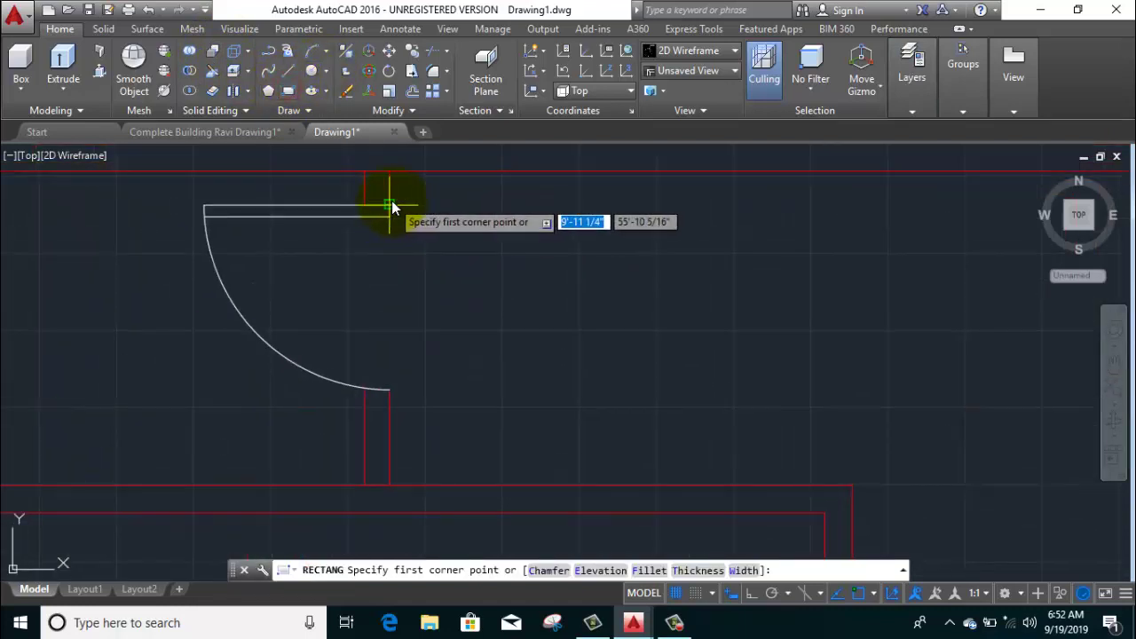
click(388, 389)
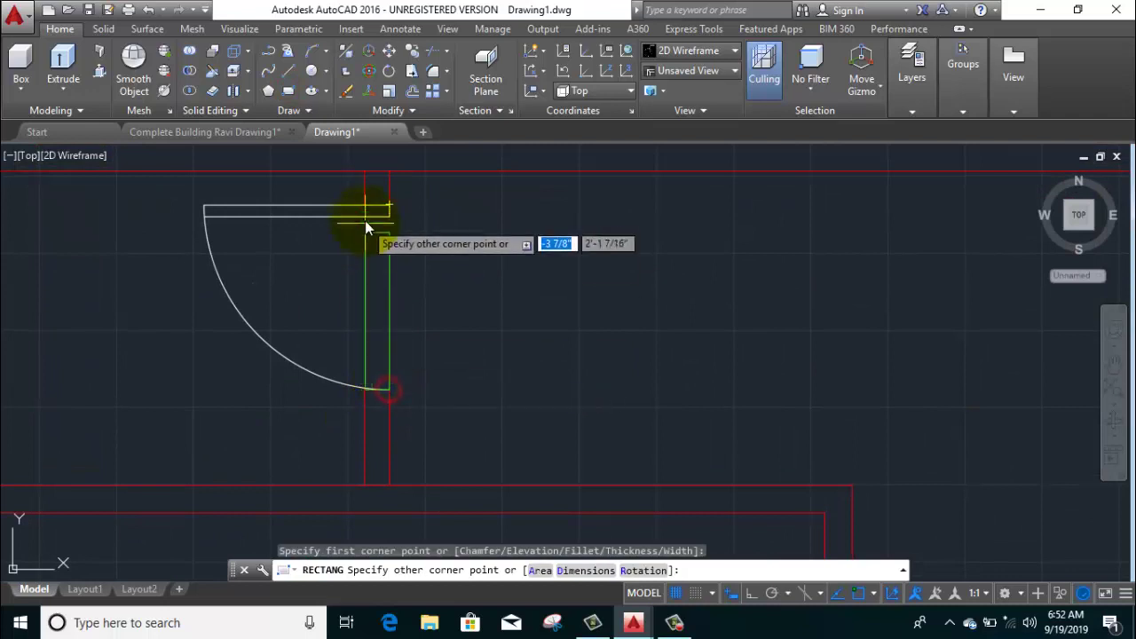
click(365, 206)
scroll(324, 310, down, 6)
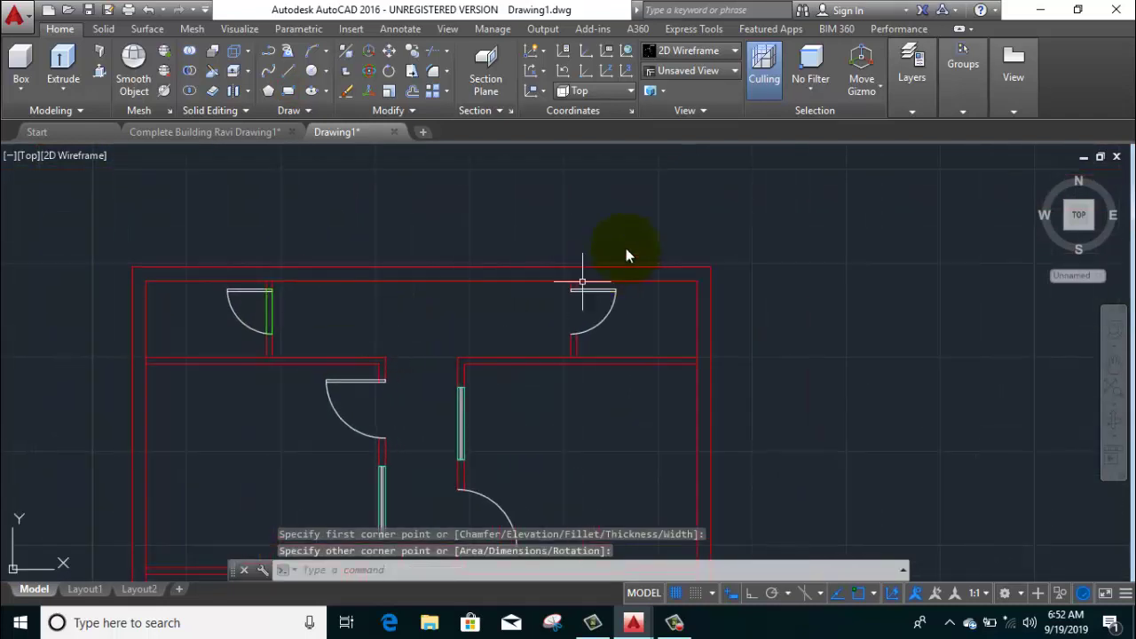
click(652, 215)
scroll(586, 284, up, 3)
scroll(595, 281, up, 2)
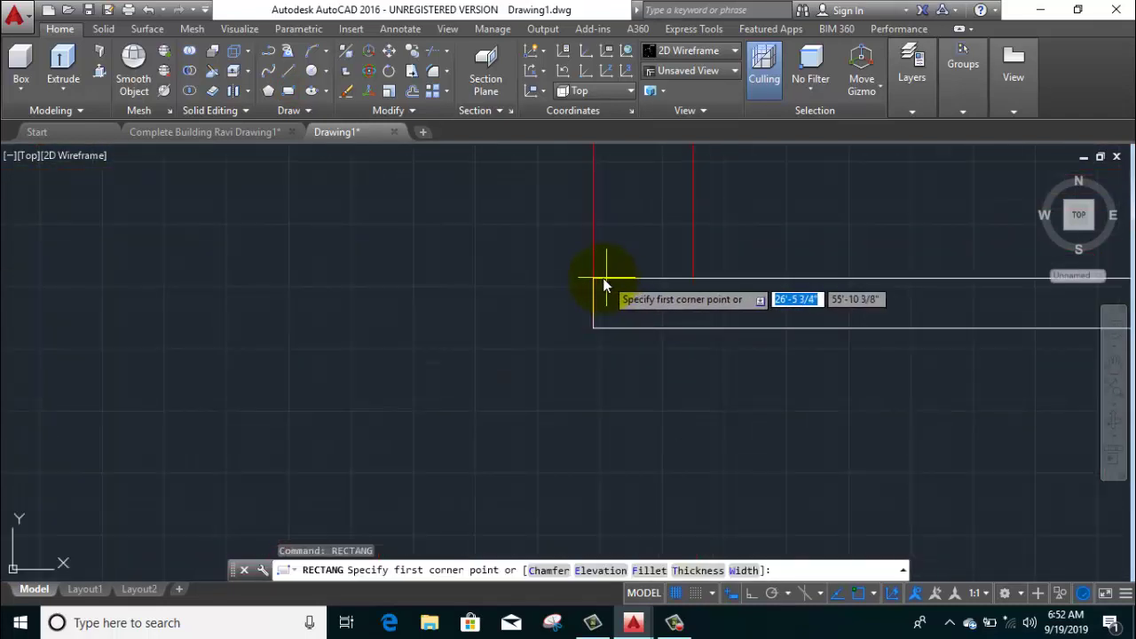
click(593, 280)
scroll(644, 355, up, 3)
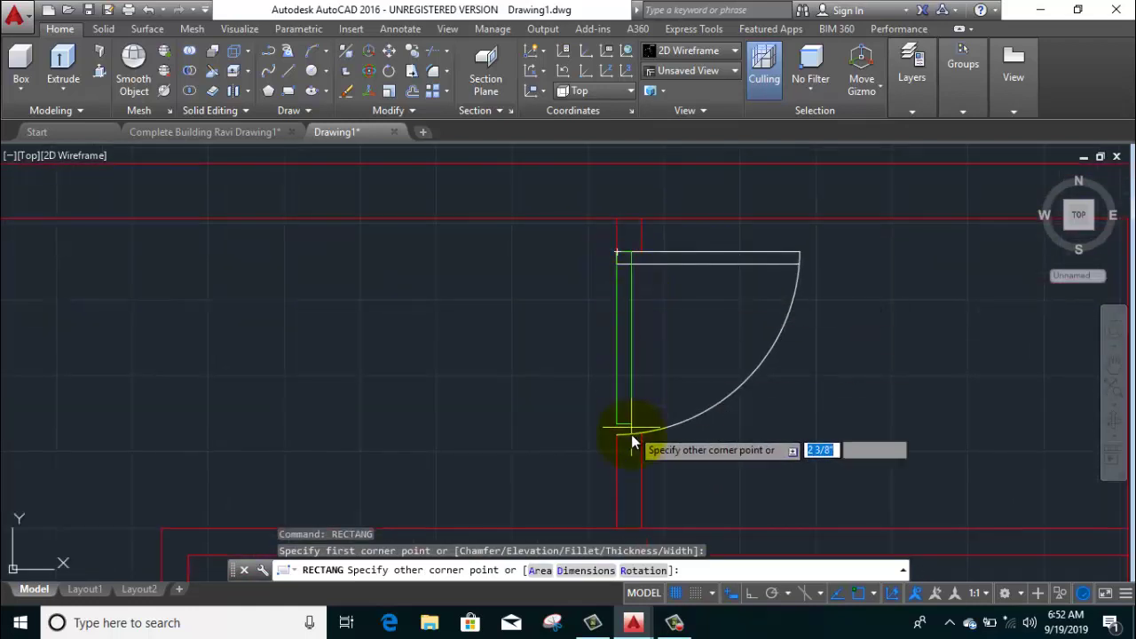
scroll(639, 439, up, 3)
scroll(677, 424, up, 2)
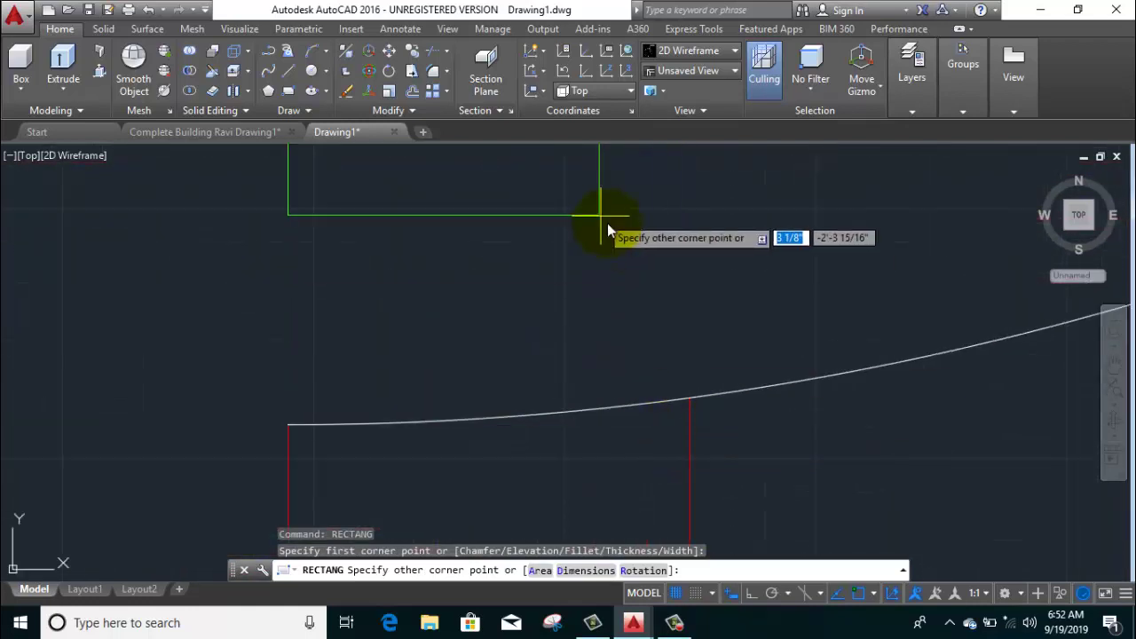
right_click(590, 240)
click(640, 252)
Step: Draw rectangles for the next two door leaves, snapping to their arc ends
right_click(549, 238)
click(586, 245)
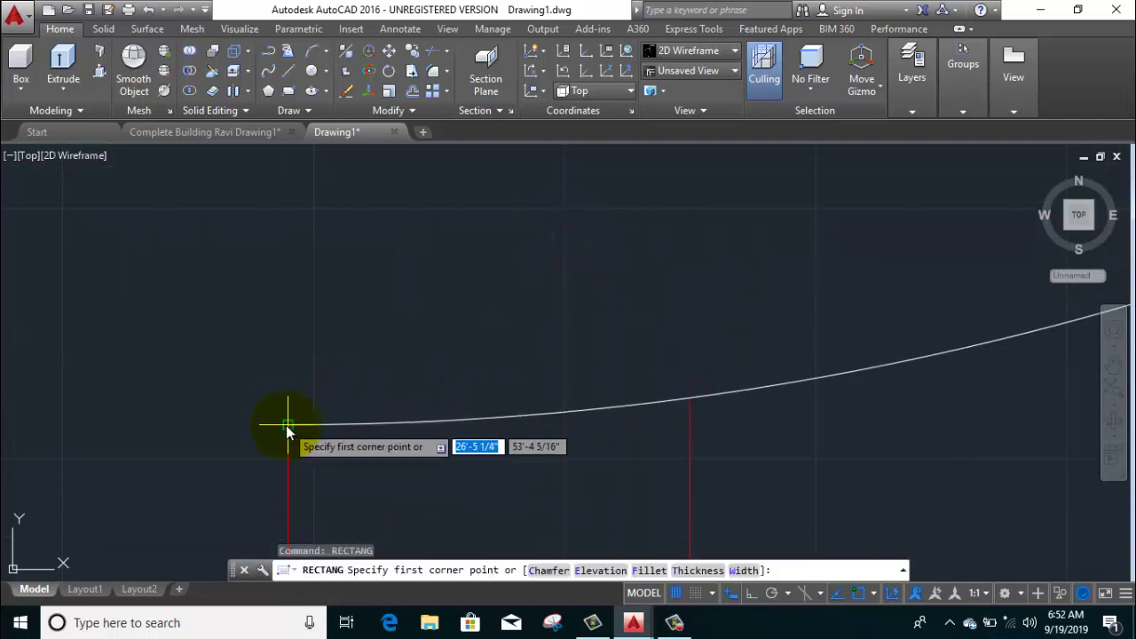
click(286, 425)
scroll(569, 225, down, 1)
scroll(595, 292, up, 3)
scroll(609, 444, up, 2)
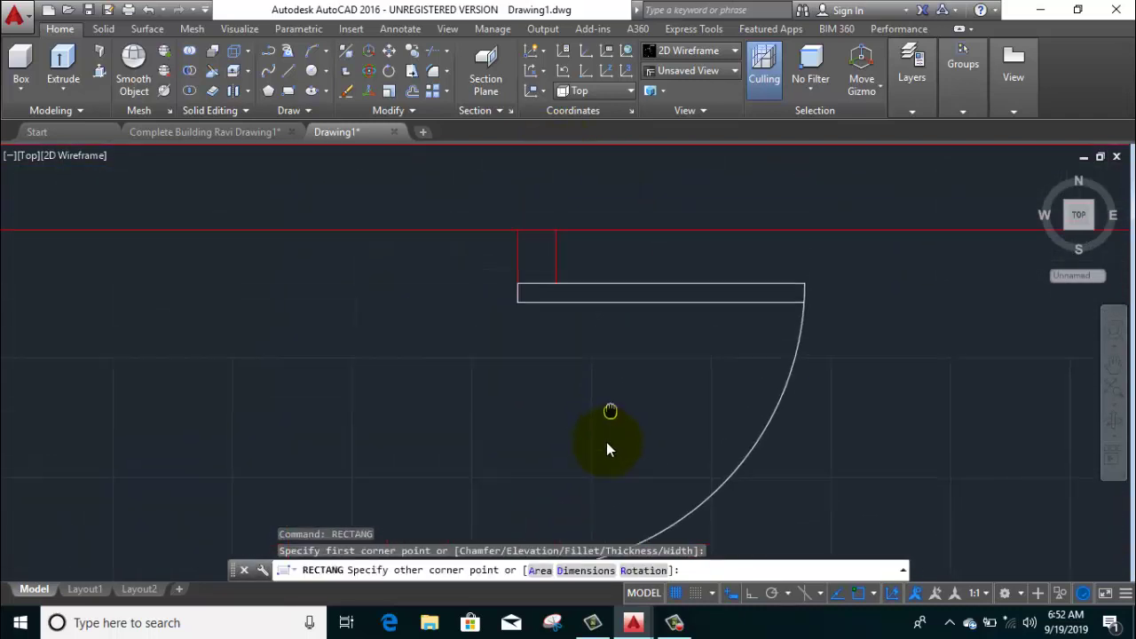
scroll(550, 335, up, 1)
scroll(552, 334, up, 2)
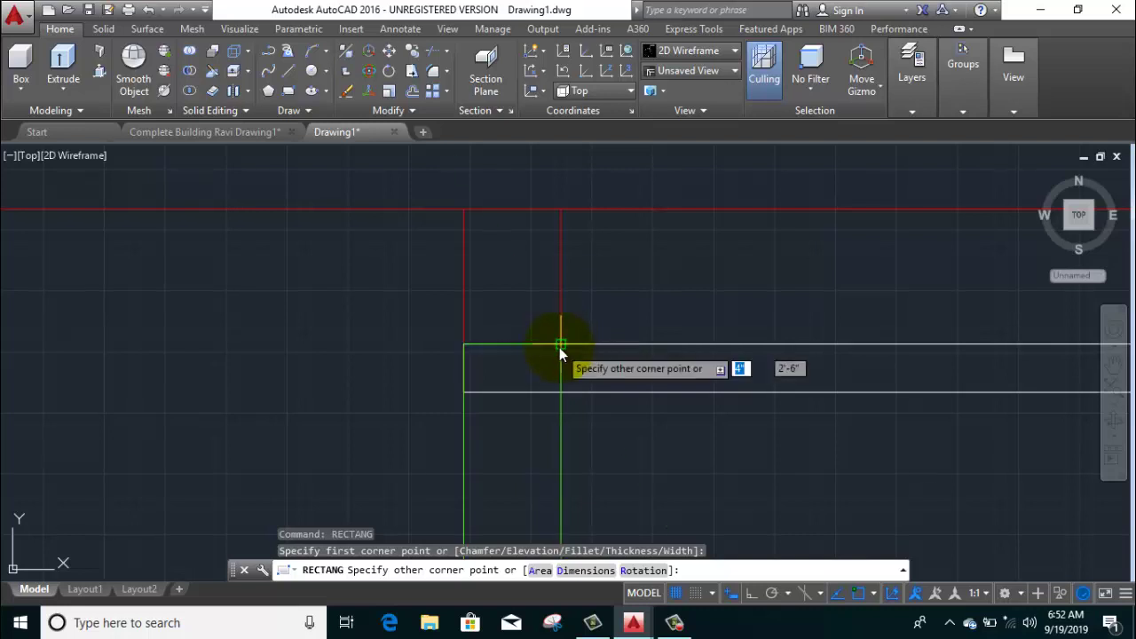
click(563, 349)
scroll(565, 327, down, 3)
scroll(568, 324, down, 3)
scroll(479, 266, up, 2)
right_click(371, 193)
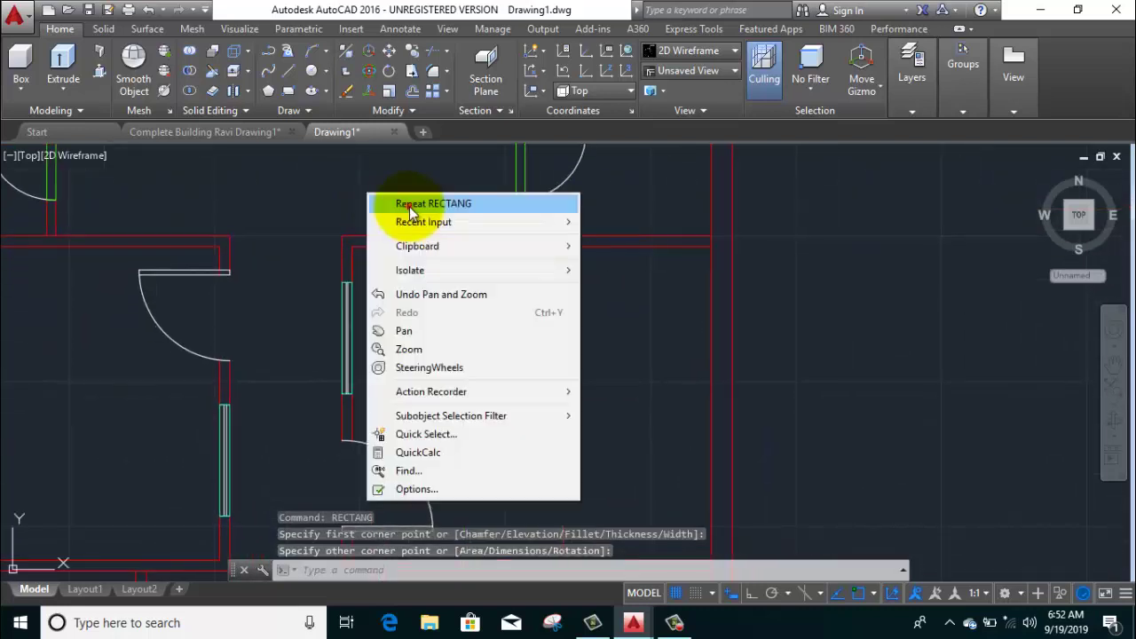
click(408, 203)
scroll(223, 293, up, 3)
click(252, 391)
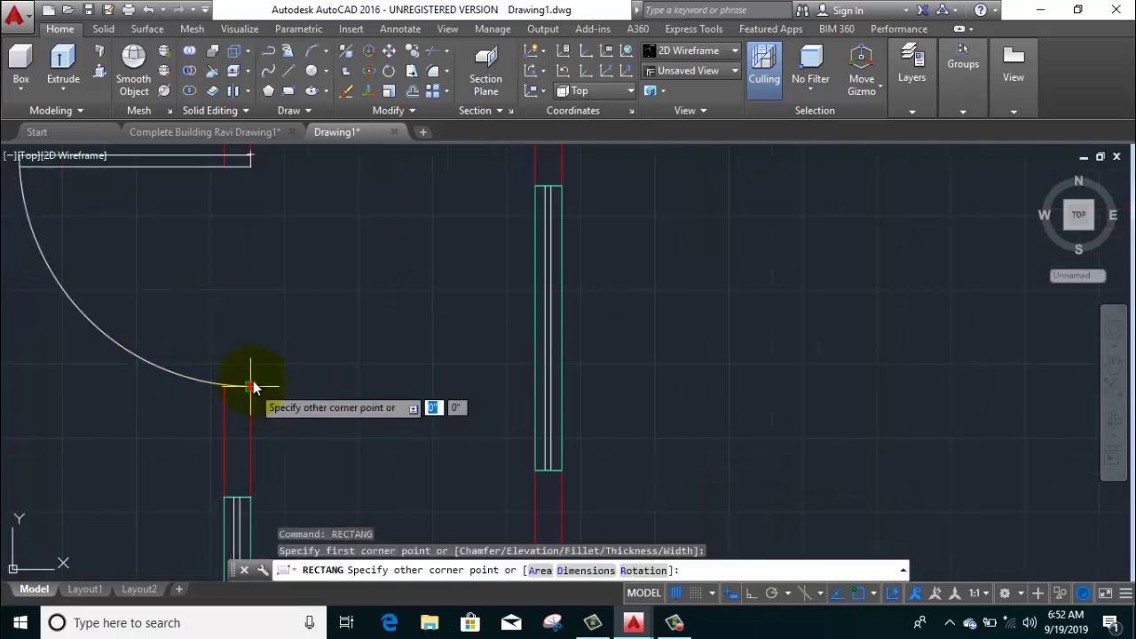
mouse_move(252, 391)
middle_down()
mouse_move(248, 326)
mouse_move(228, 272)
middle_up()
click(231, 264)
scroll(298, 308, down, 3)
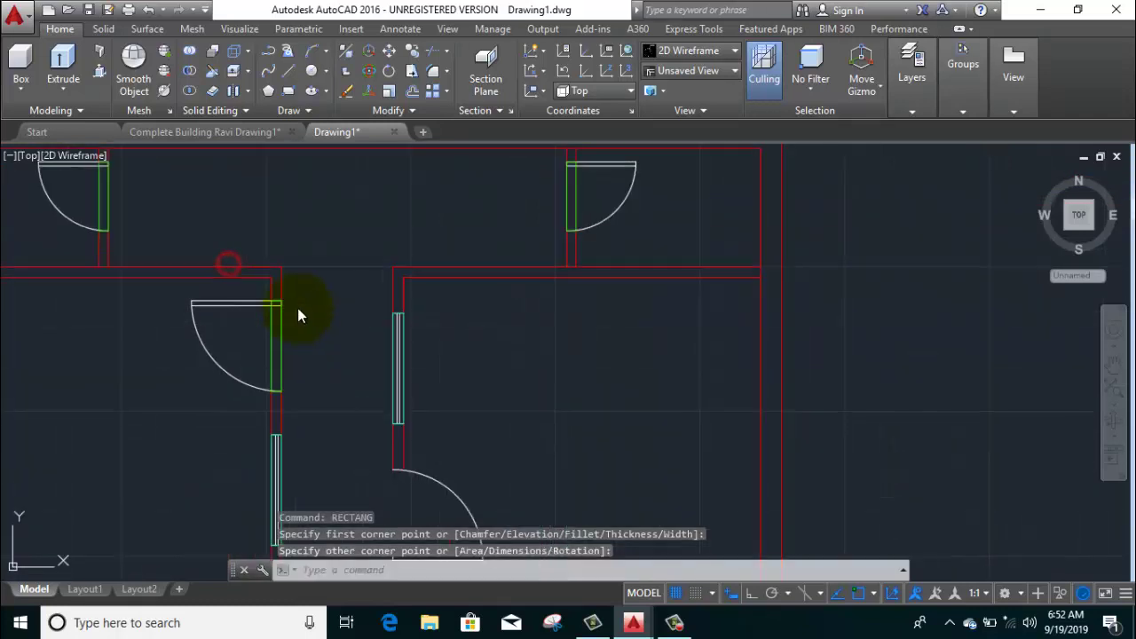
Step: Outline two more door leaves as rectangles across their openings
middle_drag(310, 353, 304, 271)
right_click(305, 271)
click(325, 275)
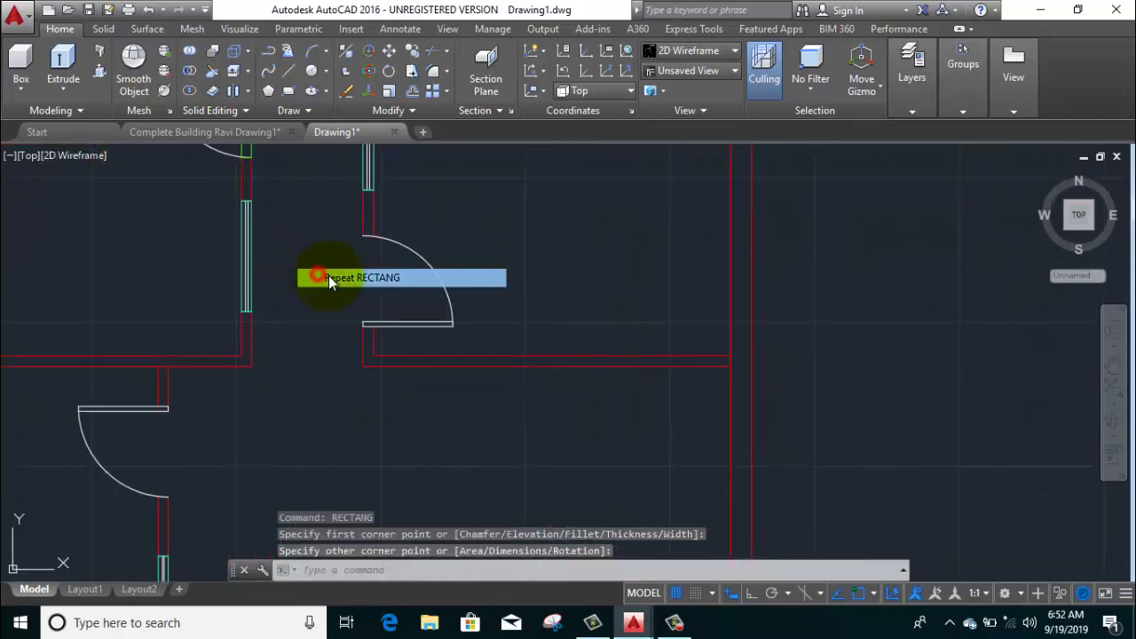
click(360, 239)
scroll(373, 336, up, 3)
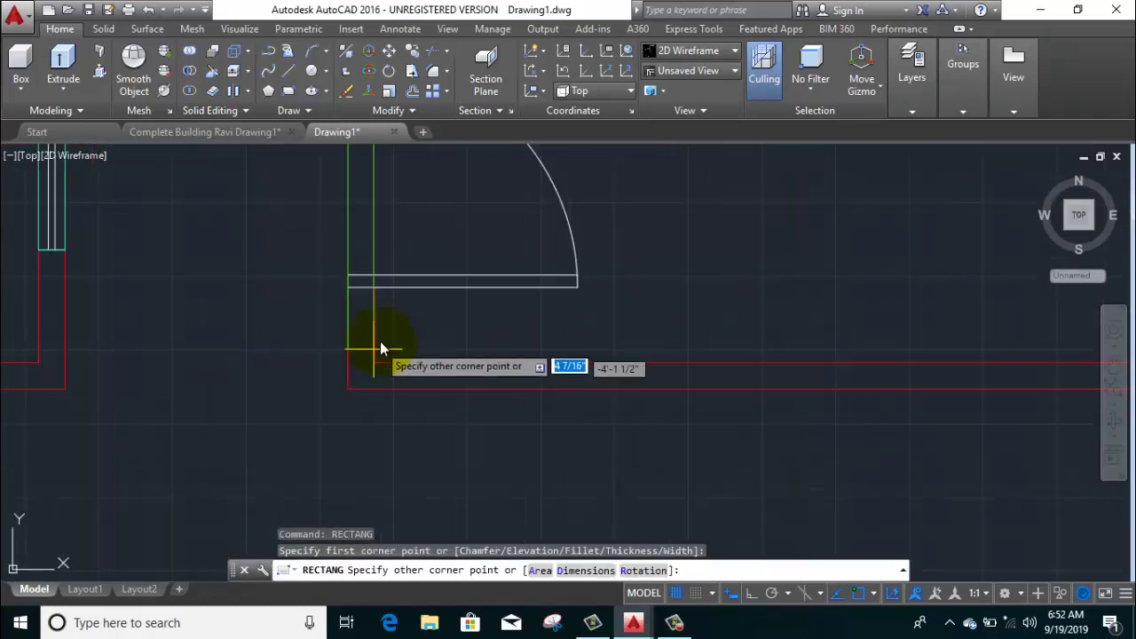
scroll(381, 271, up, 3)
click(368, 255)
scroll(442, 296, down, 3)
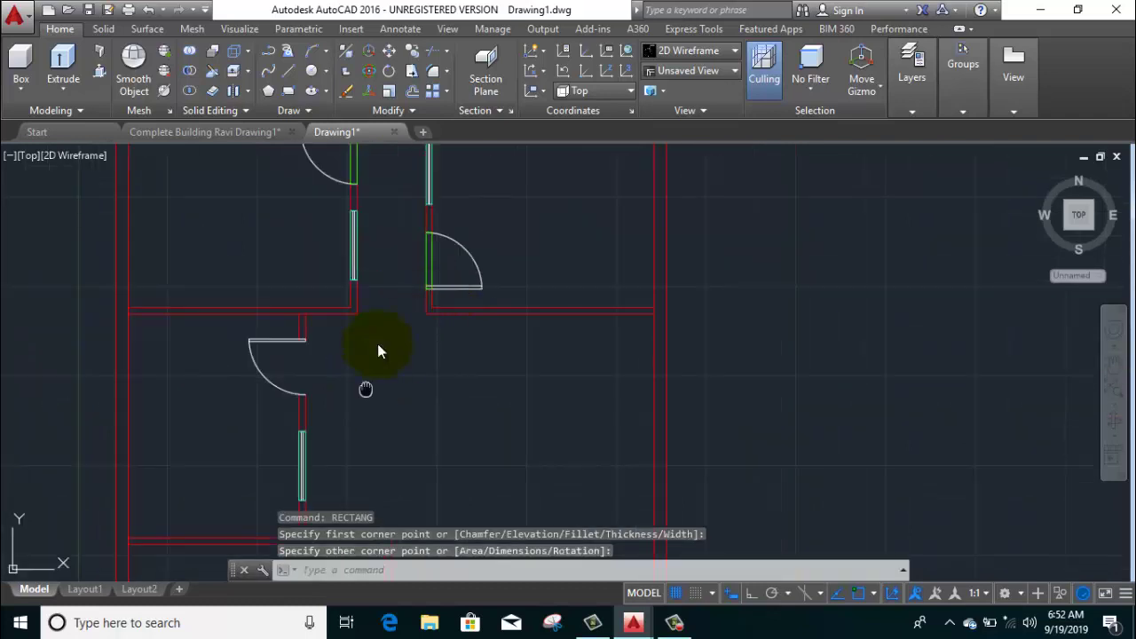
middle_drag(377, 343, 412, 264)
key(Return)
scroll(305, 259, up, 5)
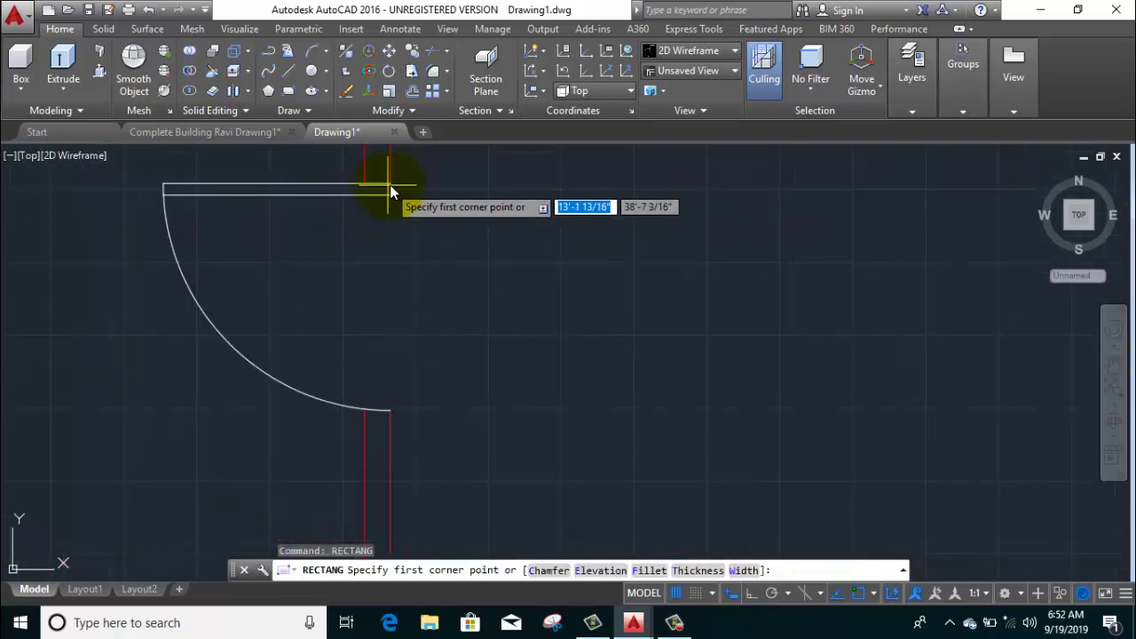
click(390, 409)
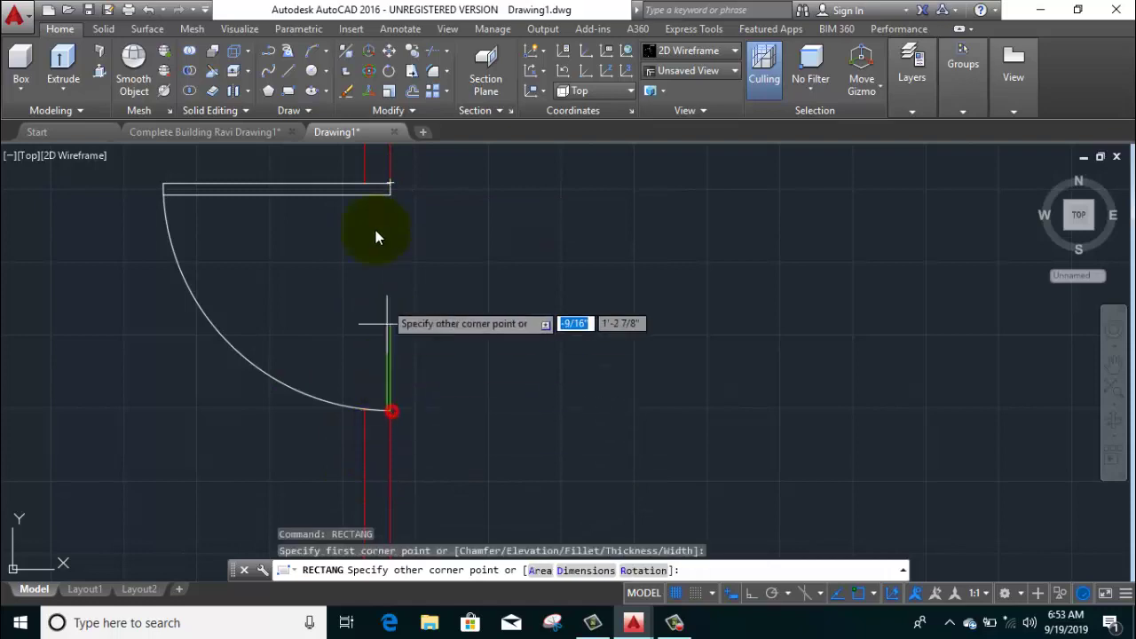
click(366, 183)
scroll(388, 304, down, 6)
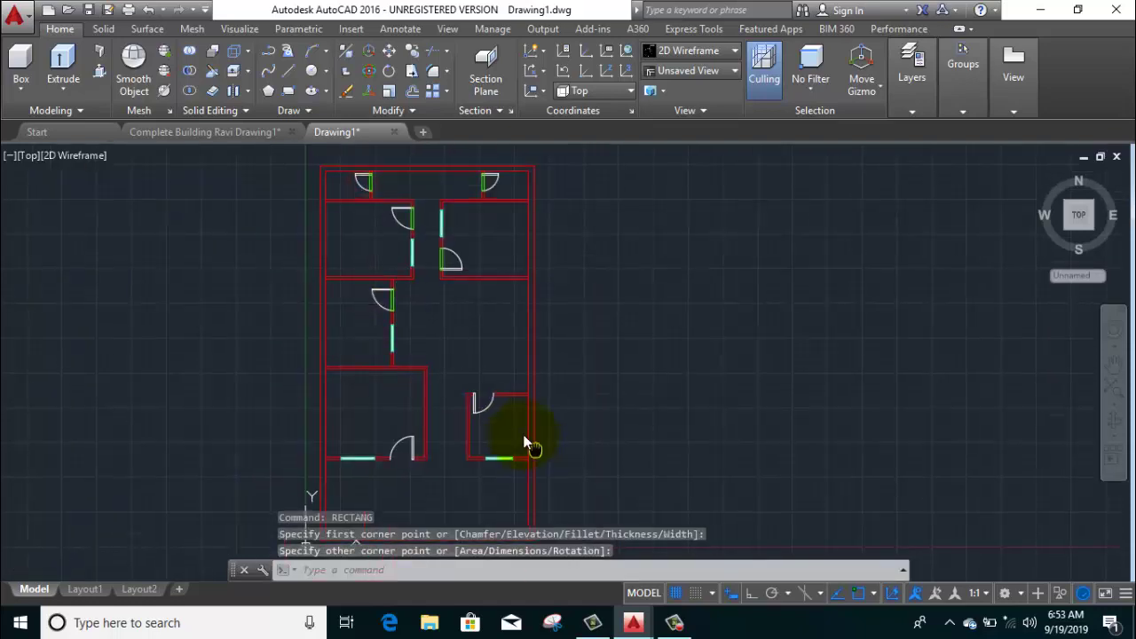
Step: Draw rectangles for the last two door leaves using REC
middle_drag(613, 347, 539, 264)
text(rec)
key(Return)
scroll(399, 269, up, 4)
scroll(520, 376, up, 3)
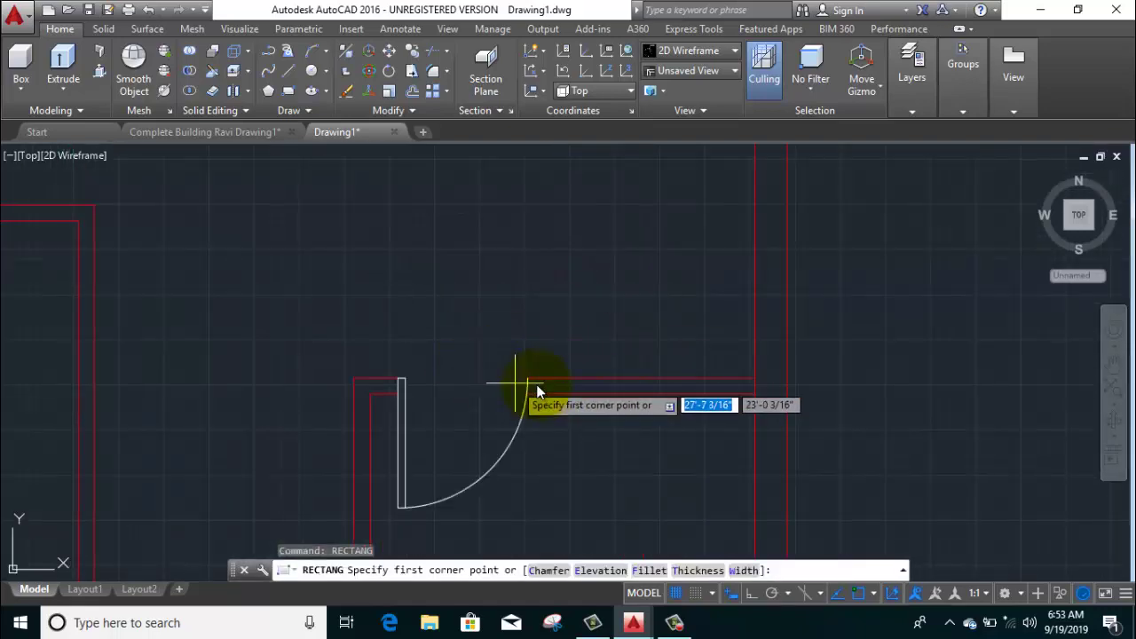
click(477, 384)
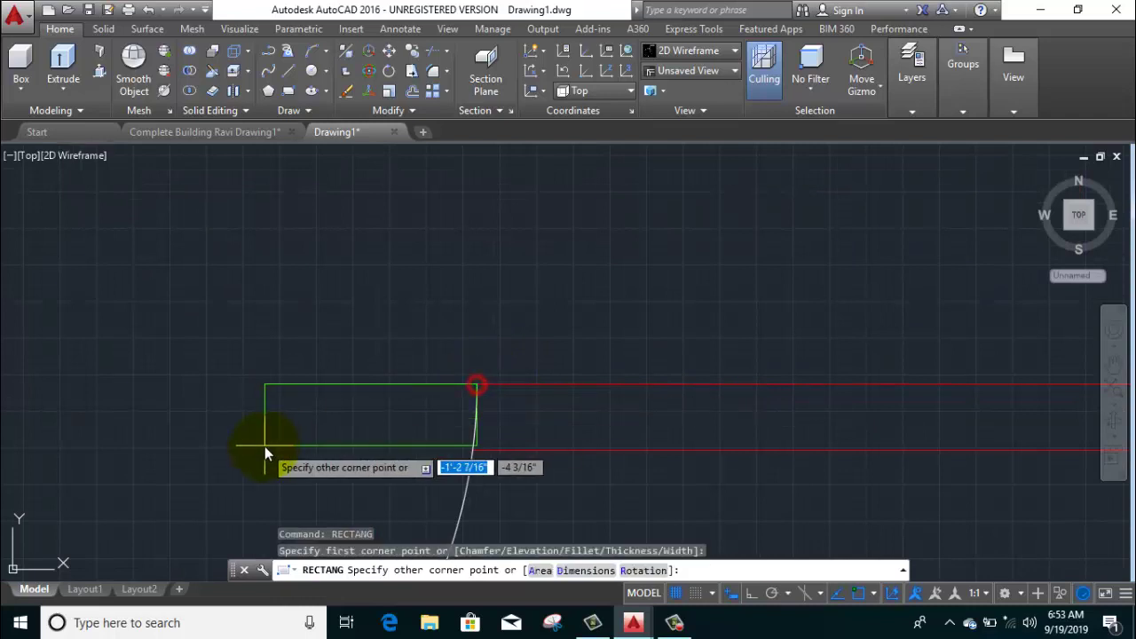
middle_drag(265, 446, 331, 408)
click(347, 411)
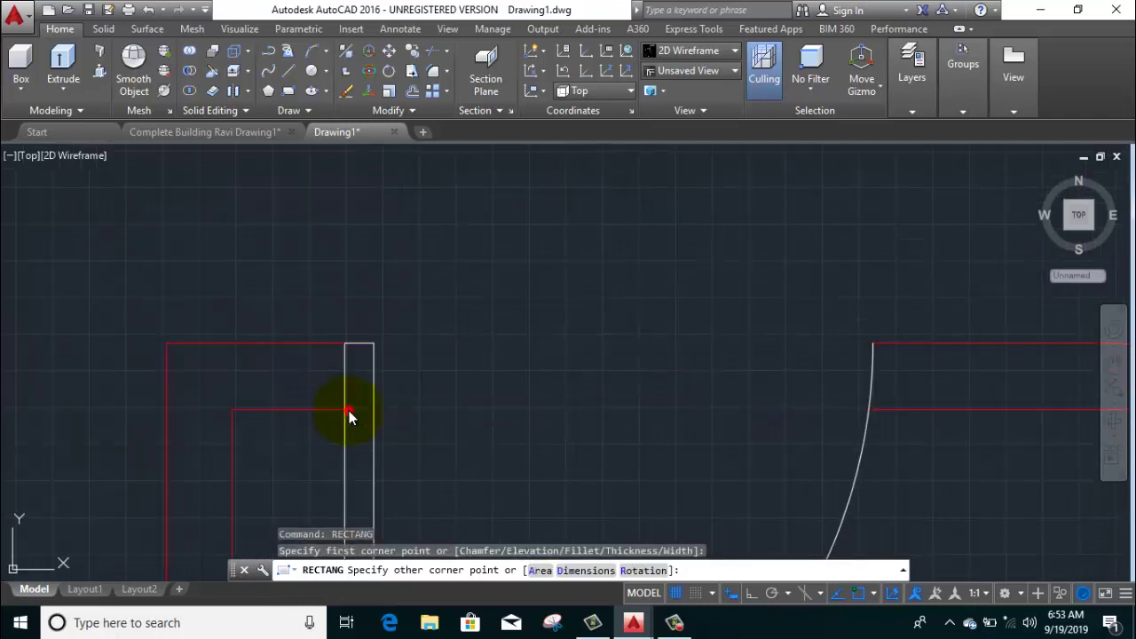
scroll(391, 382, down, 5)
right_click(369, 429)
click(443, 270)
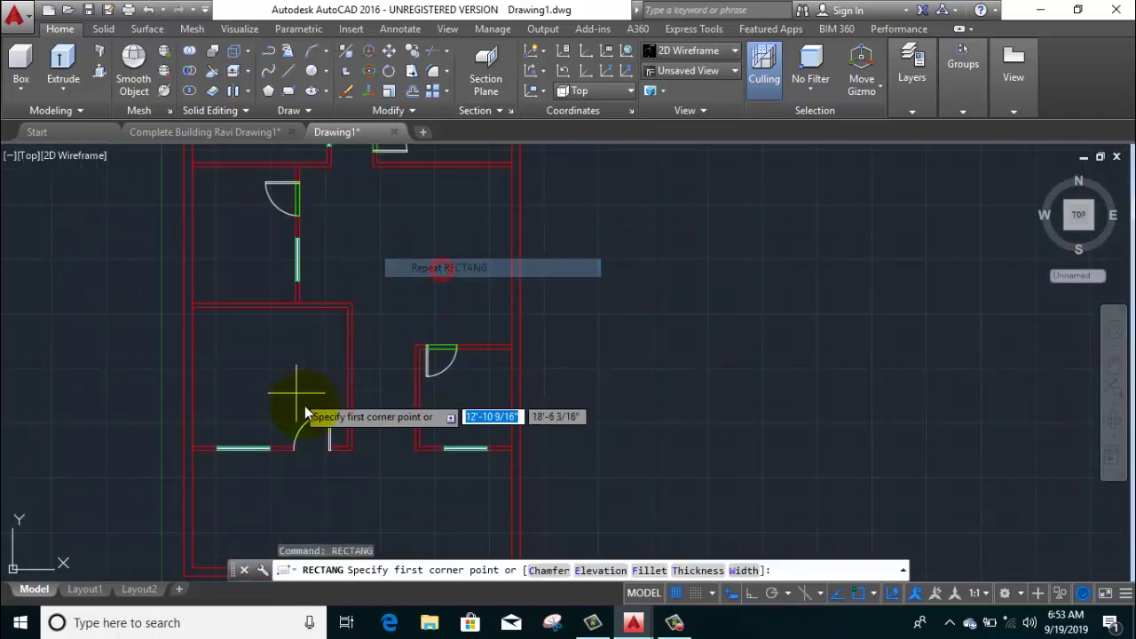
scroll(305, 435, up, 5)
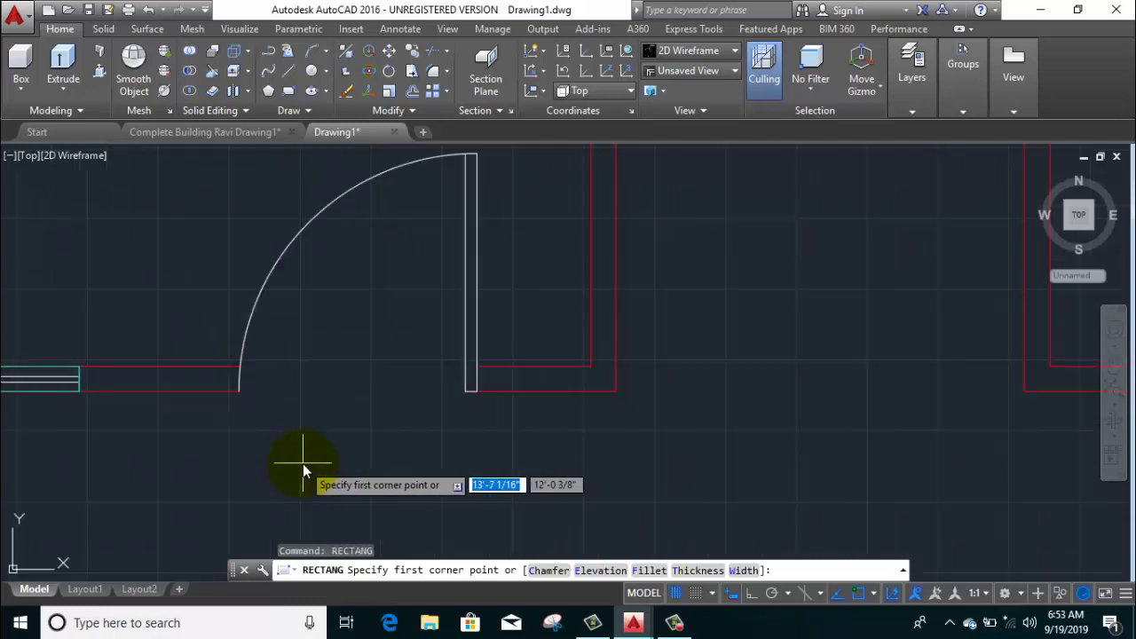
click(239, 393)
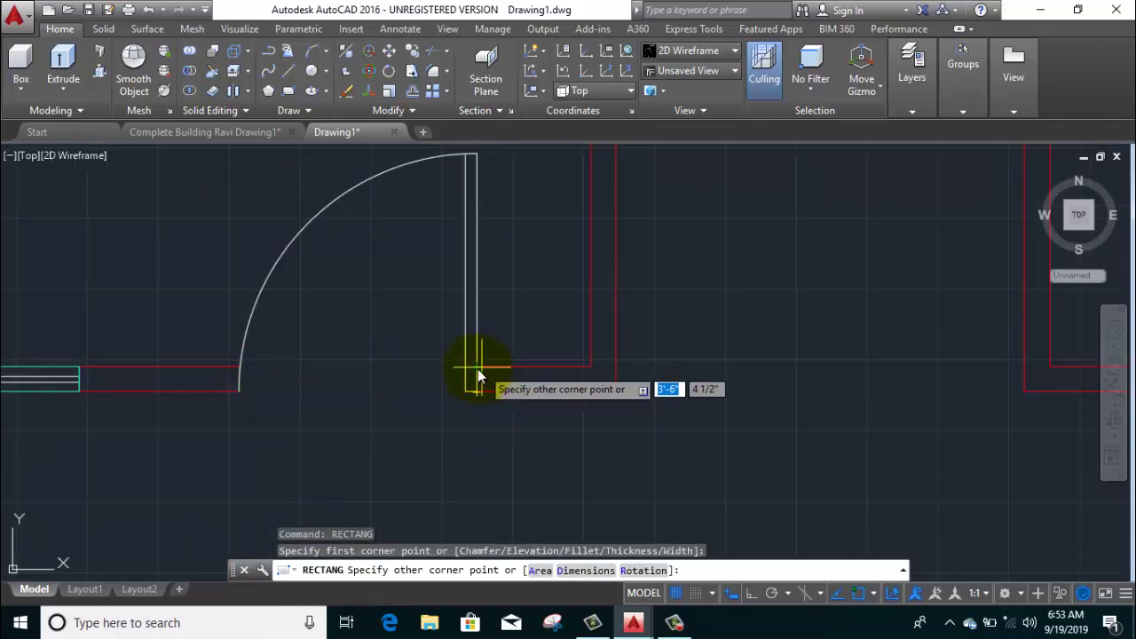
click(473, 369)
scroll(474, 368, down, 5)
middle_drag(435, 412, 438, 481)
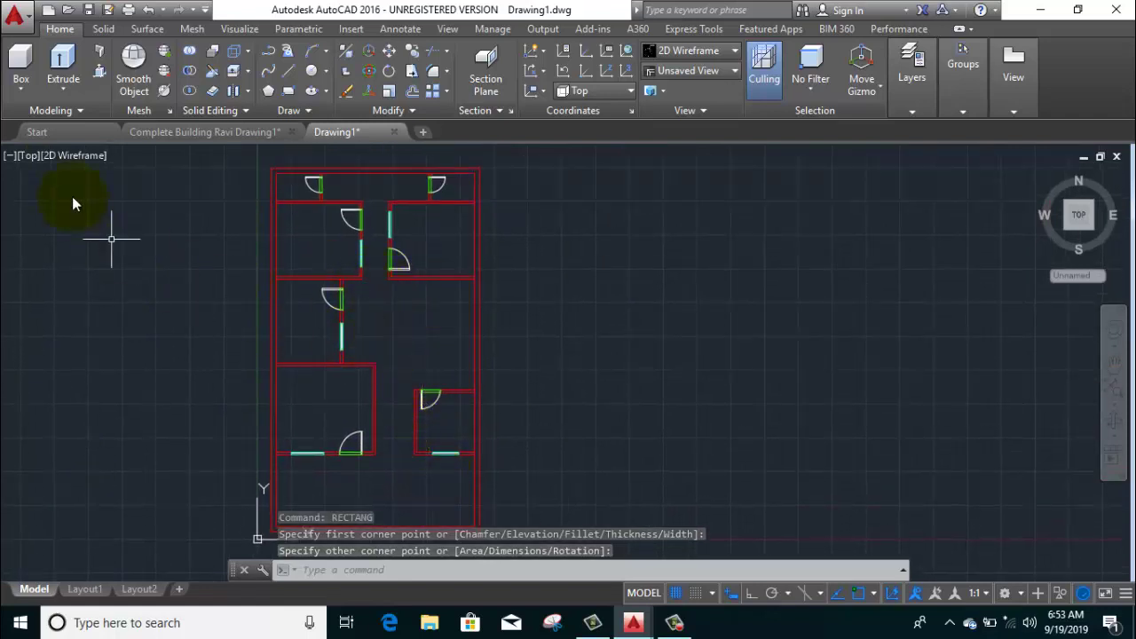
Step: Switch the view to SW Isometric
click(32, 156)
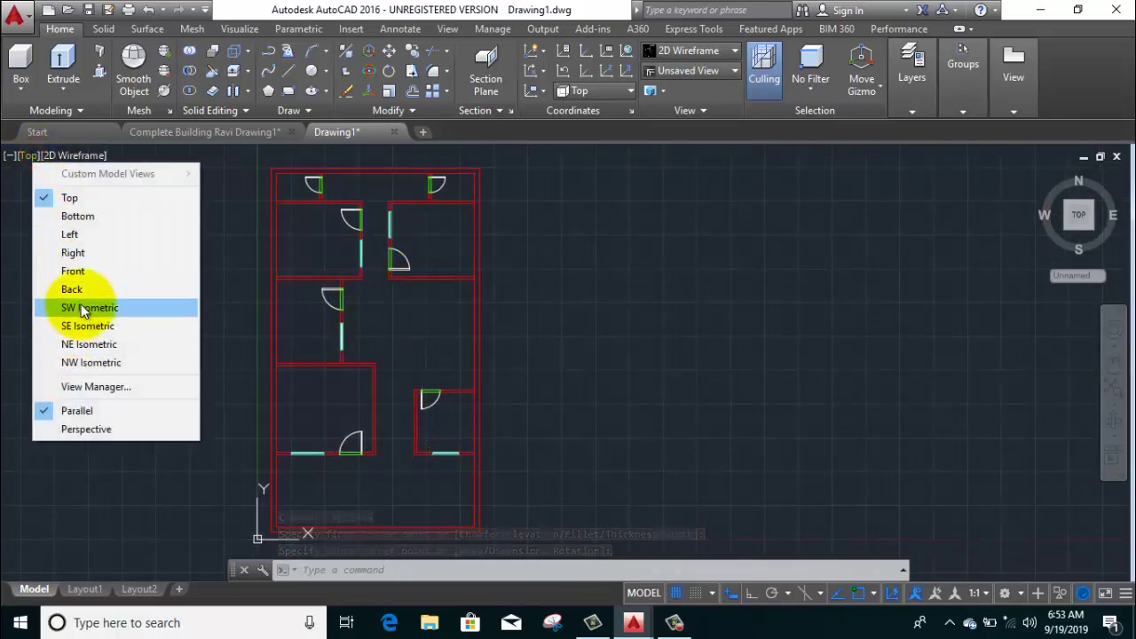
click(78, 305)
scroll(307, 339, up, 5)
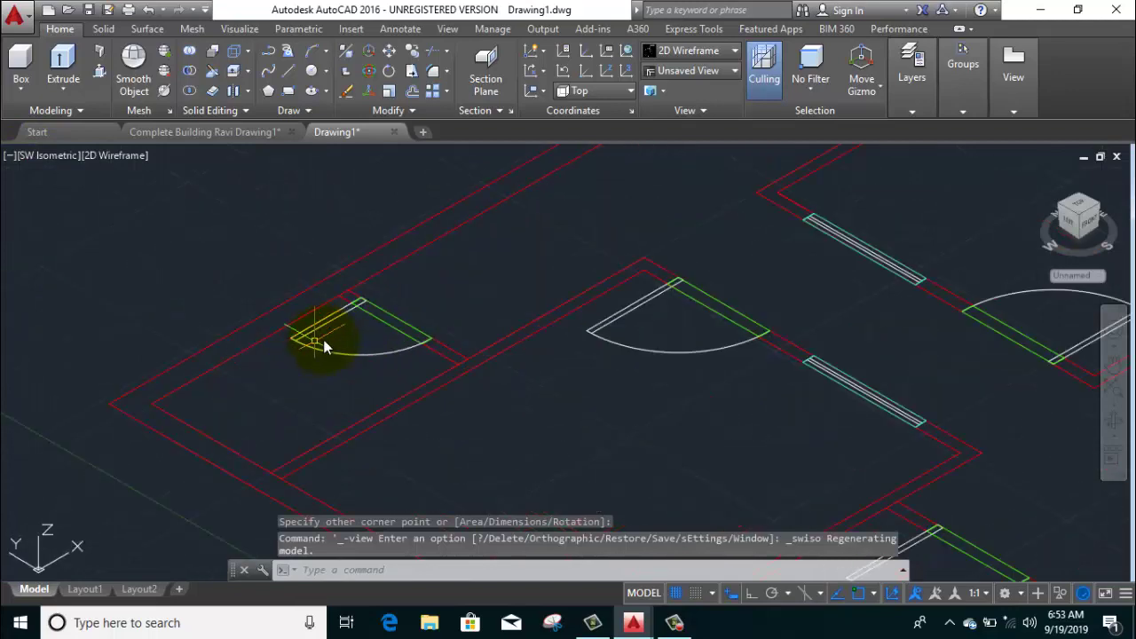
click(381, 323)
Step: Select the remaining door leaf rectangles around the plan
middle_drag(533, 305, 343, 437)
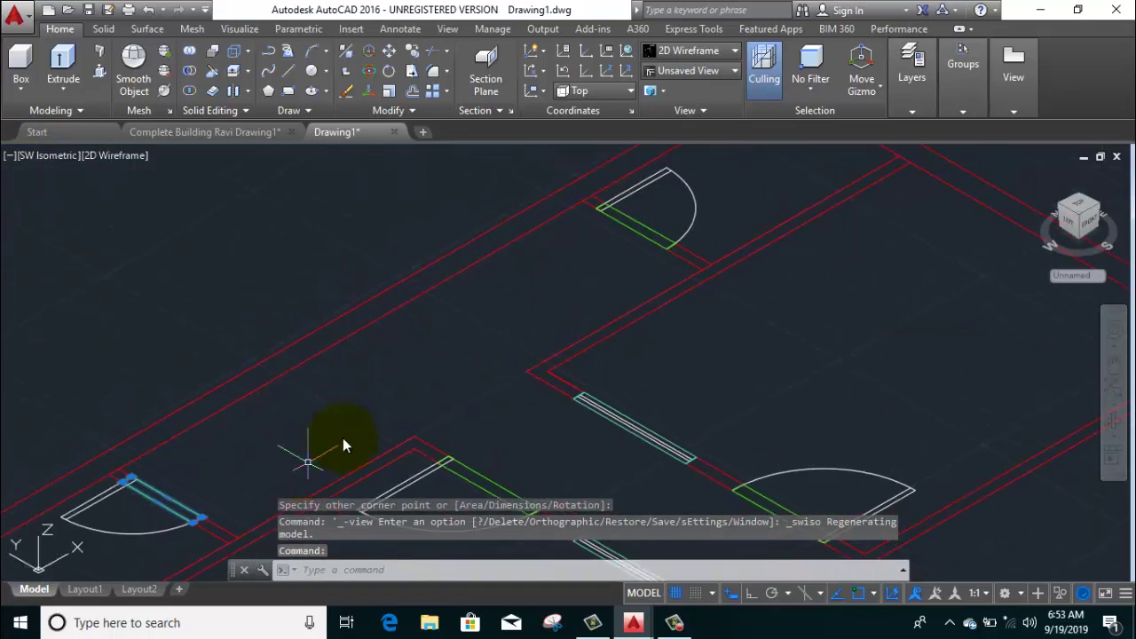
click(653, 248)
middle_drag(413, 323, 402, 300)
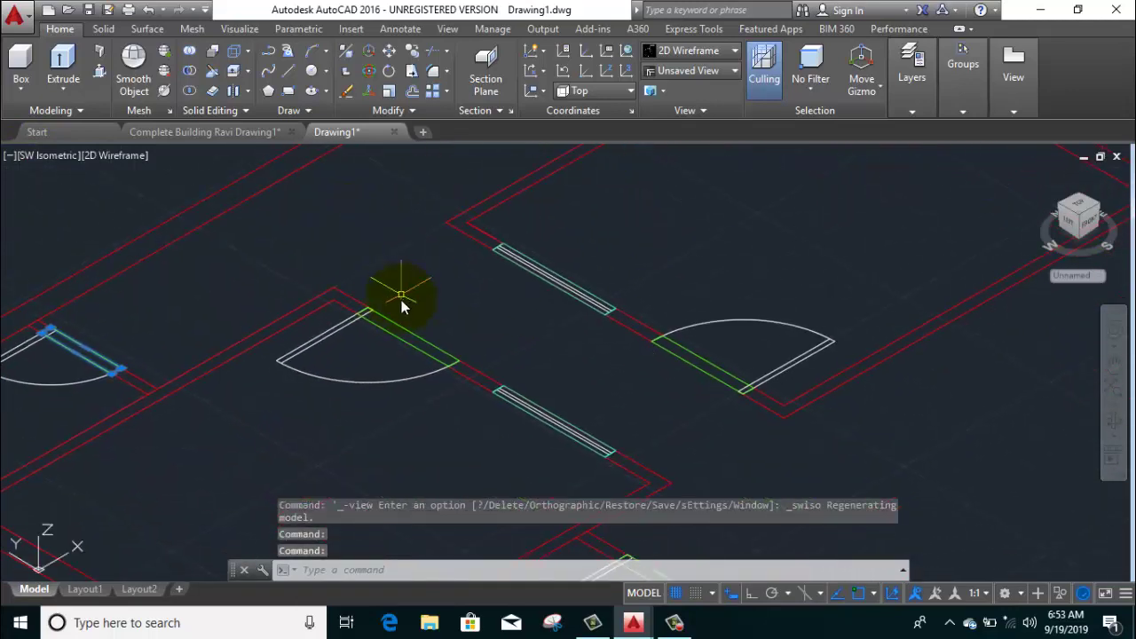
click(683, 385)
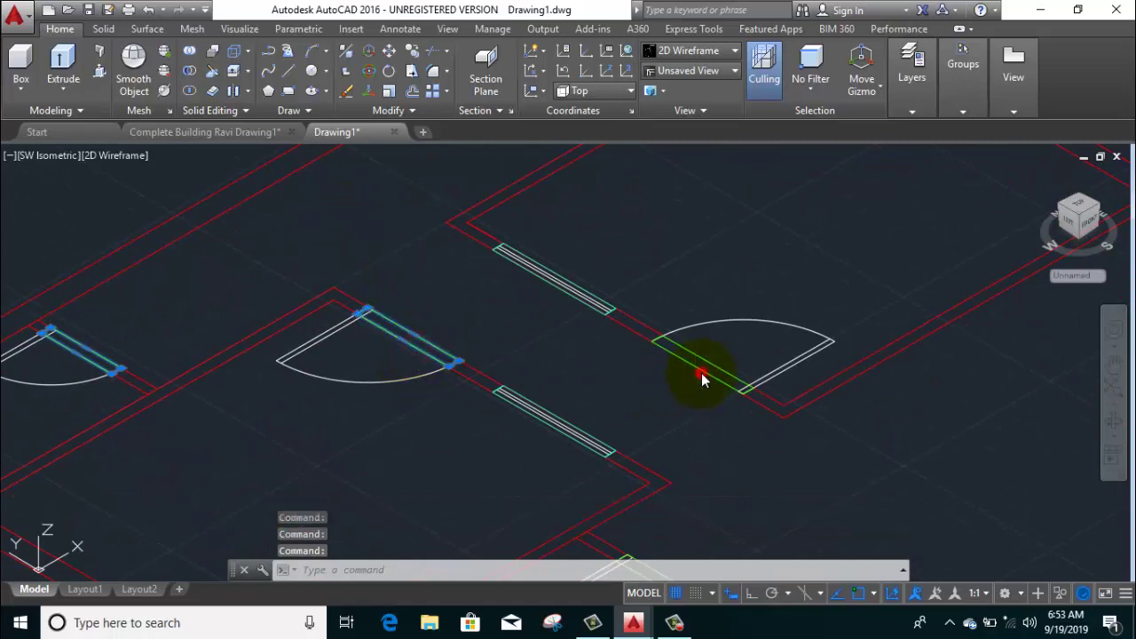
middle_drag(722, 447, 547, 371)
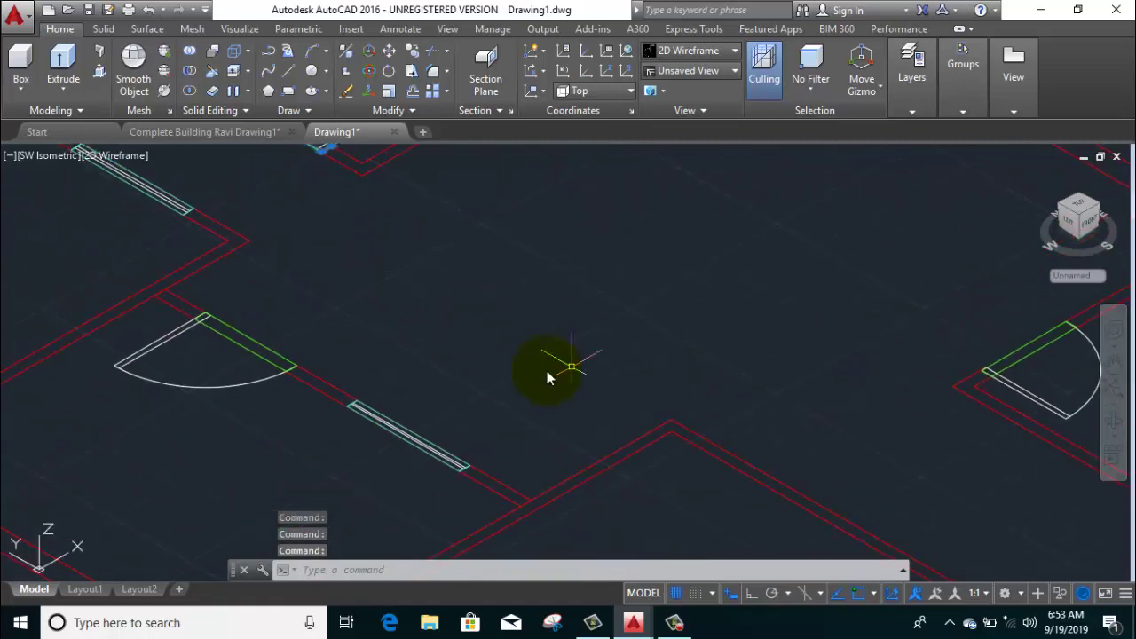
click(265, 355)
scroll(239, 364, down, 3)
scroll(653, 371, up, 5)
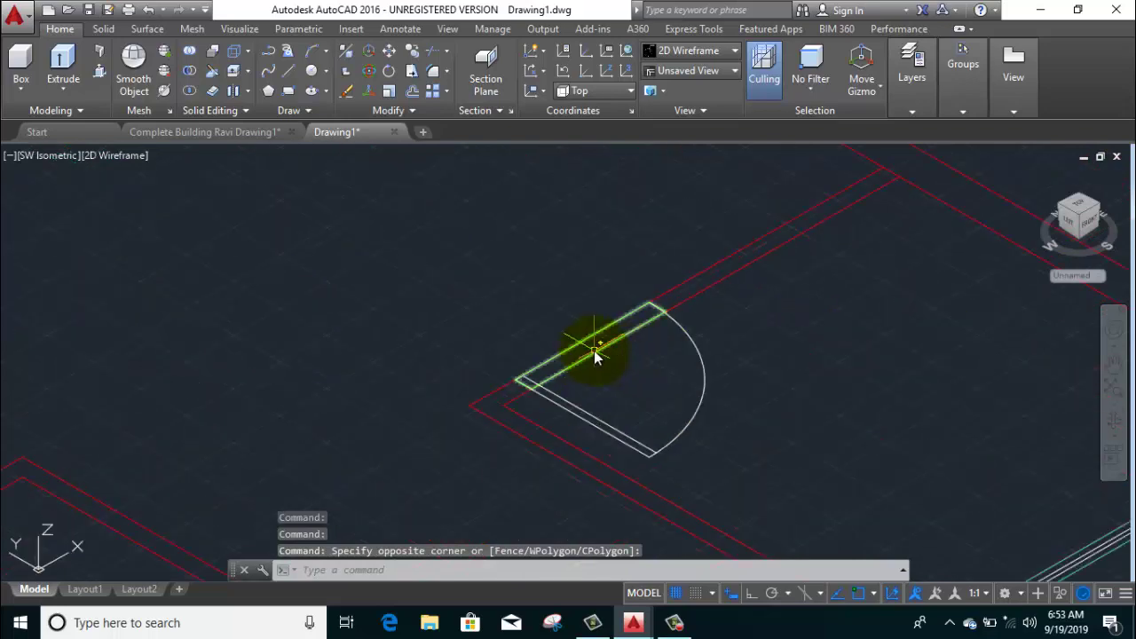
click(474, 325)
scroll(472, 373, down, 5)
scroll(465, 379, up, 5)
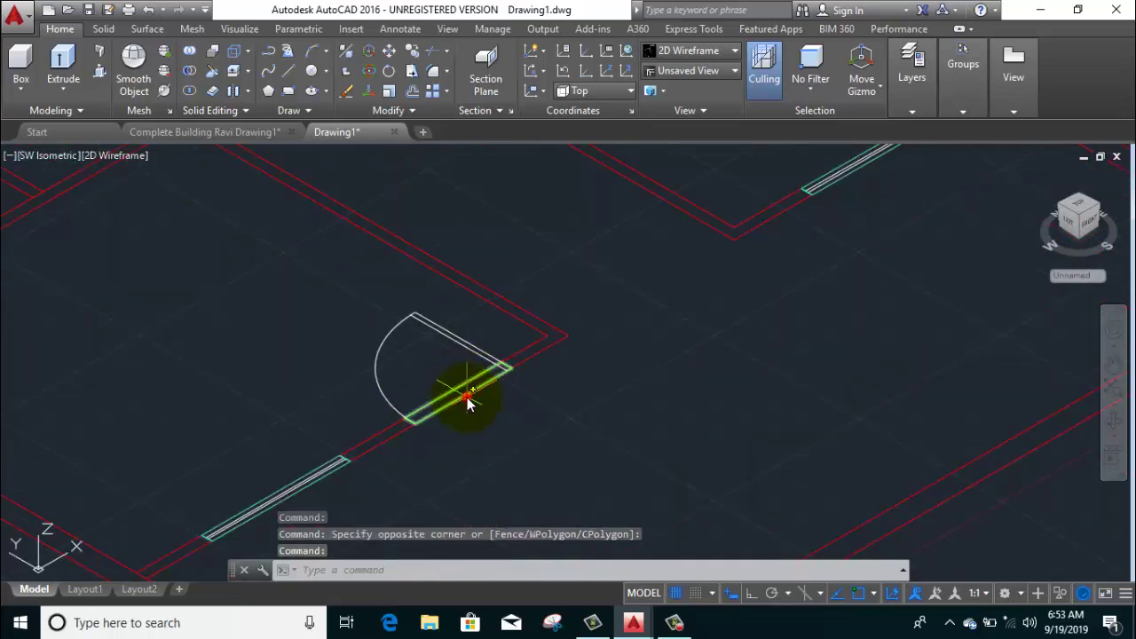
click(469, 402)
scroll(507, 332, down, 5)
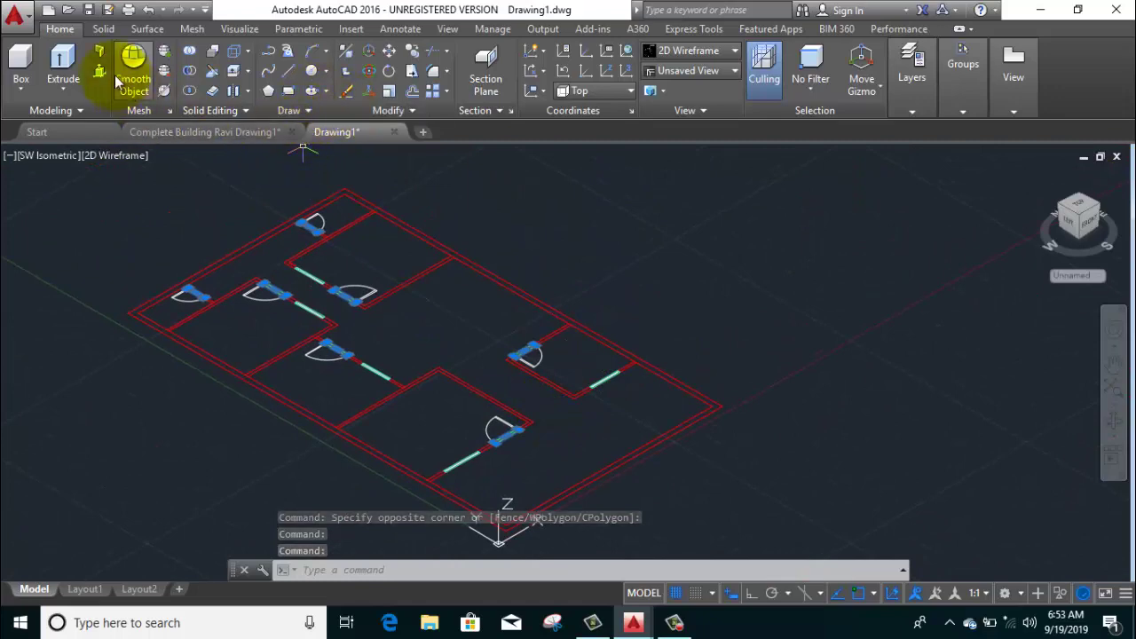
scroll(313, 260, up, 5)
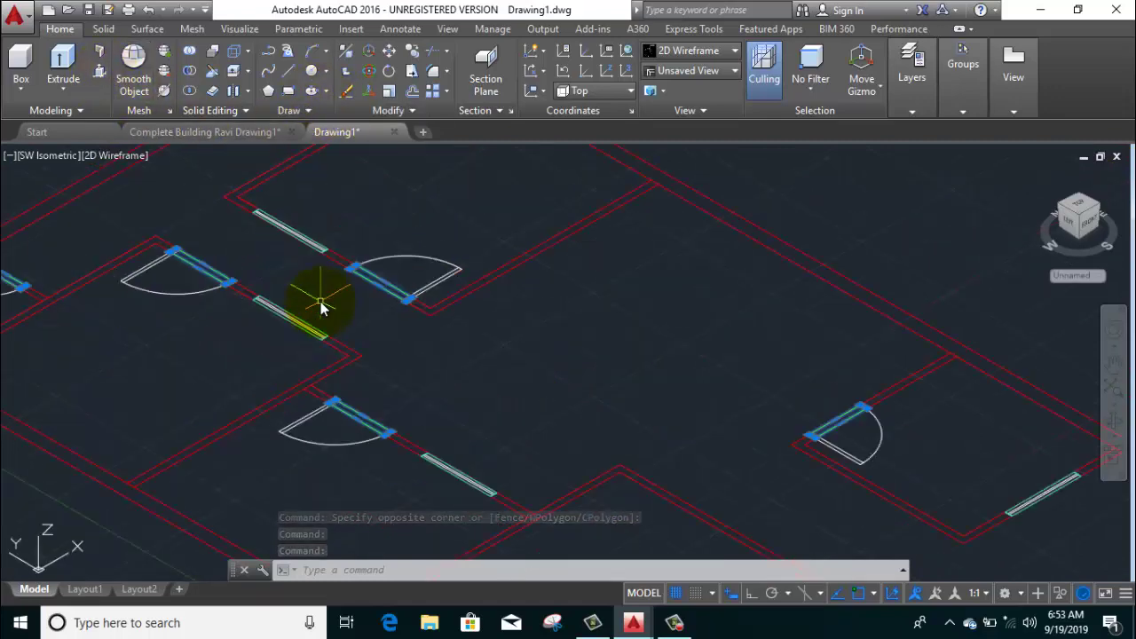
Step: Extrude the selected door leaves to a height of 7'
click(72, 57)
scroll(298, 338, down, 2)
scroll(298, 313, down, 2)
text(7')
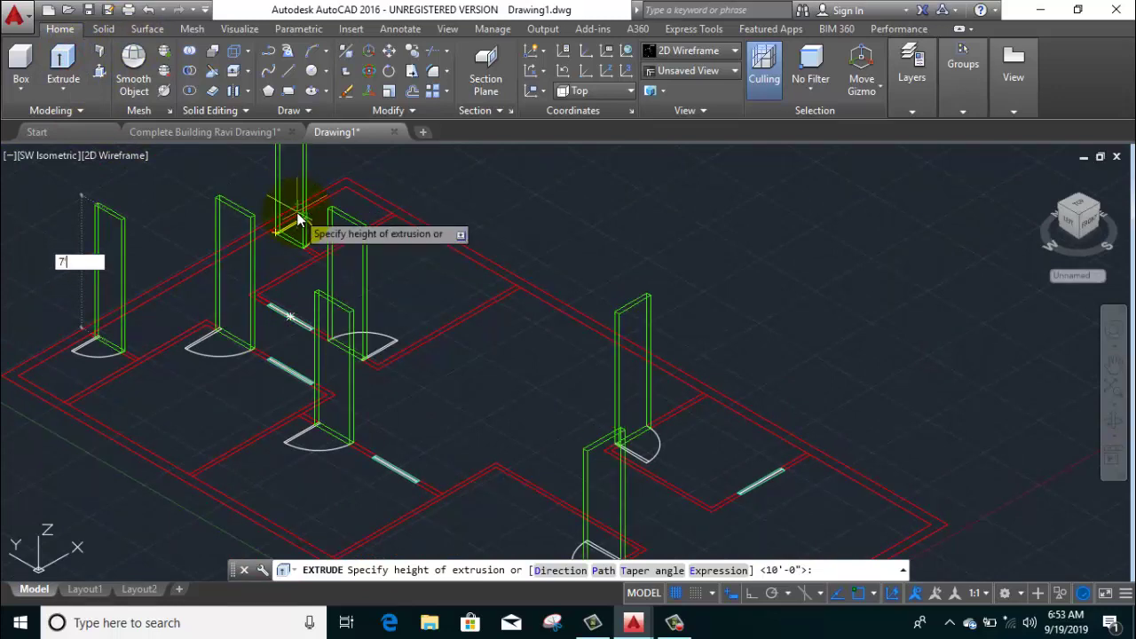
key(Return)
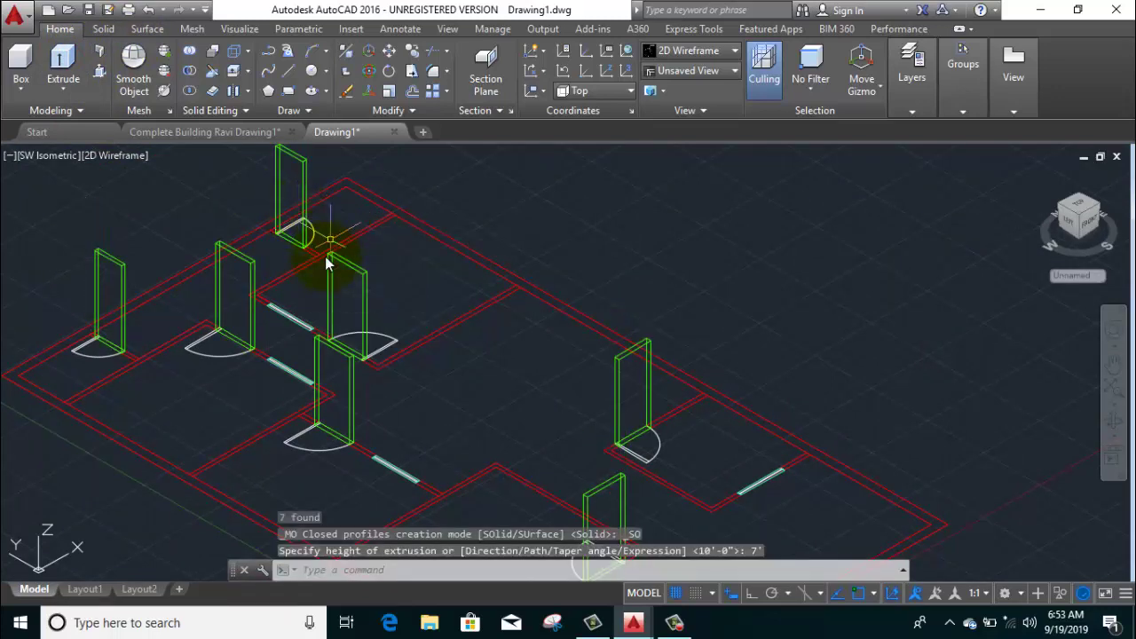
scroll(290, 321, down, 2)
scroll(266, 322, up, 2)
scroll(284, 327, up, 1)
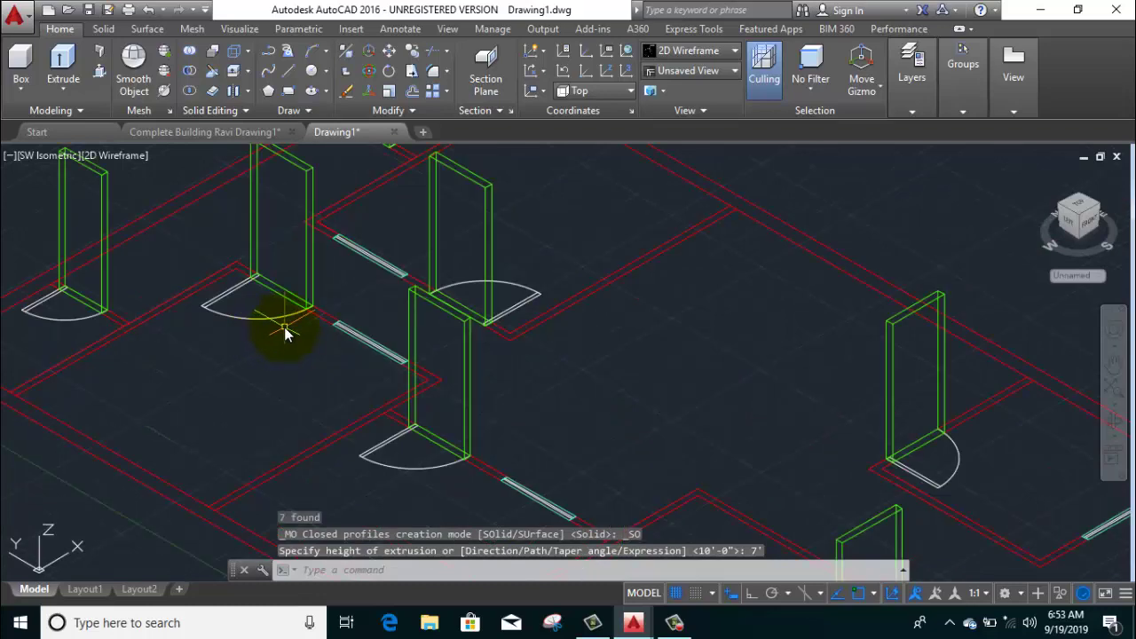
scroll(287, 352, down, 1)
scroll(287, 353, up, 2)
scroll(329, 350, up, 3)
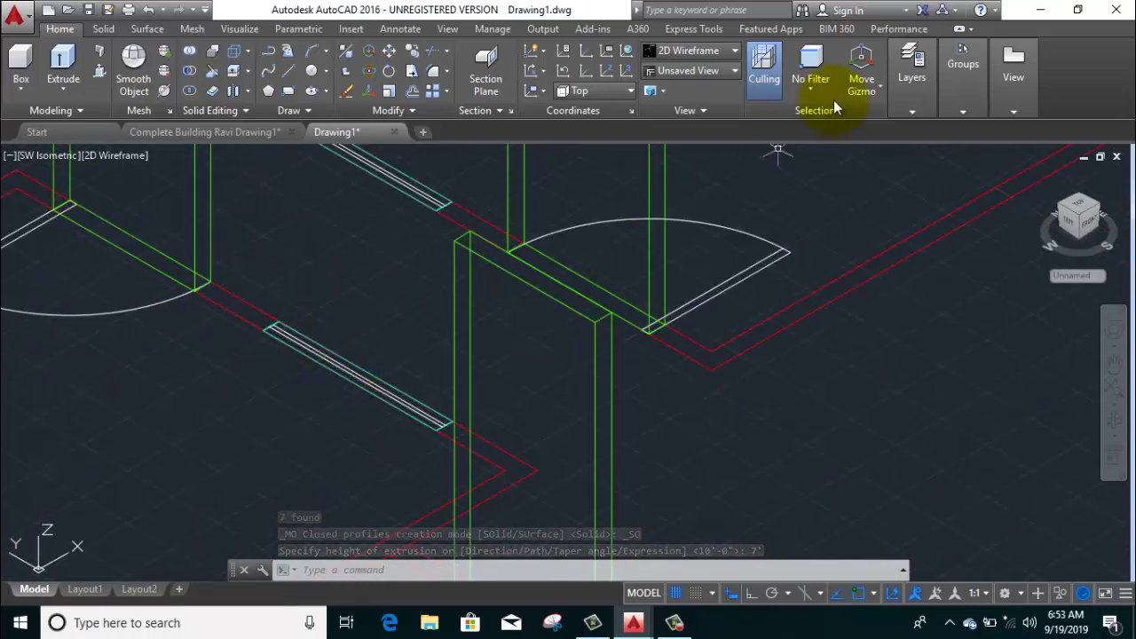
Step: Make 3d window the current layer
click(907, 99)
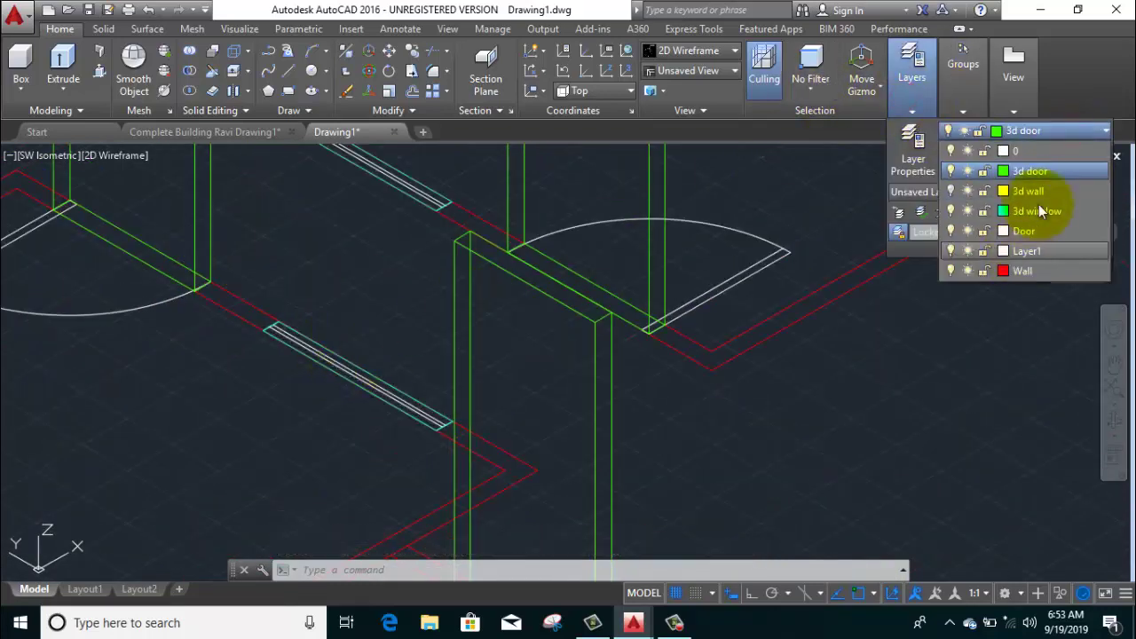
click(1052, 214)
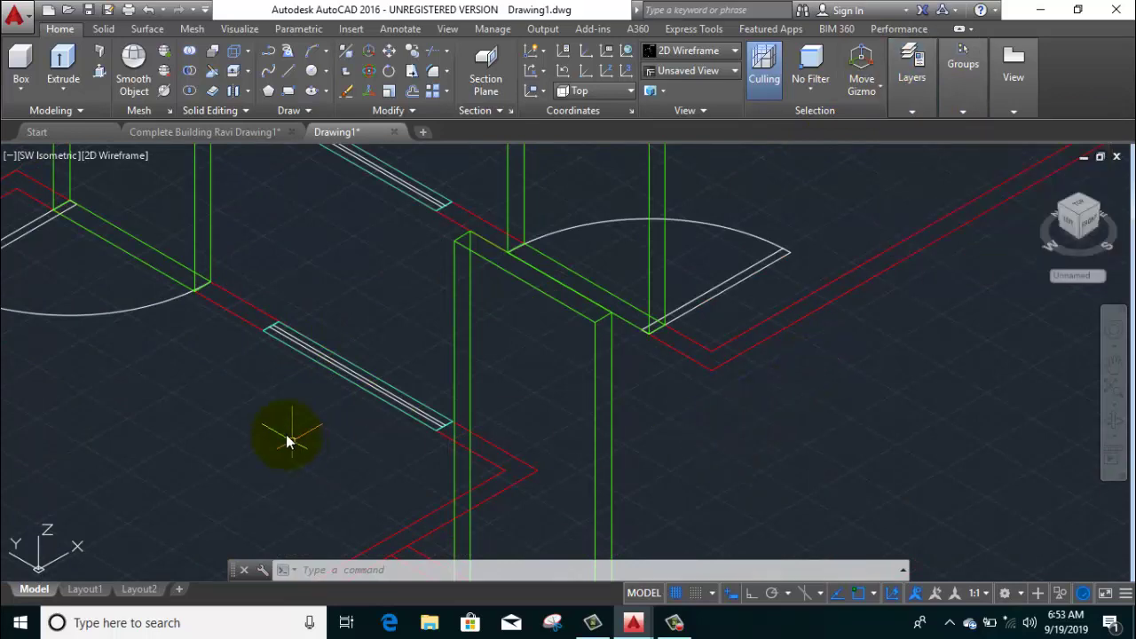
scroll(338, 383, up, 5)
scroll(376, 355, down, 3)
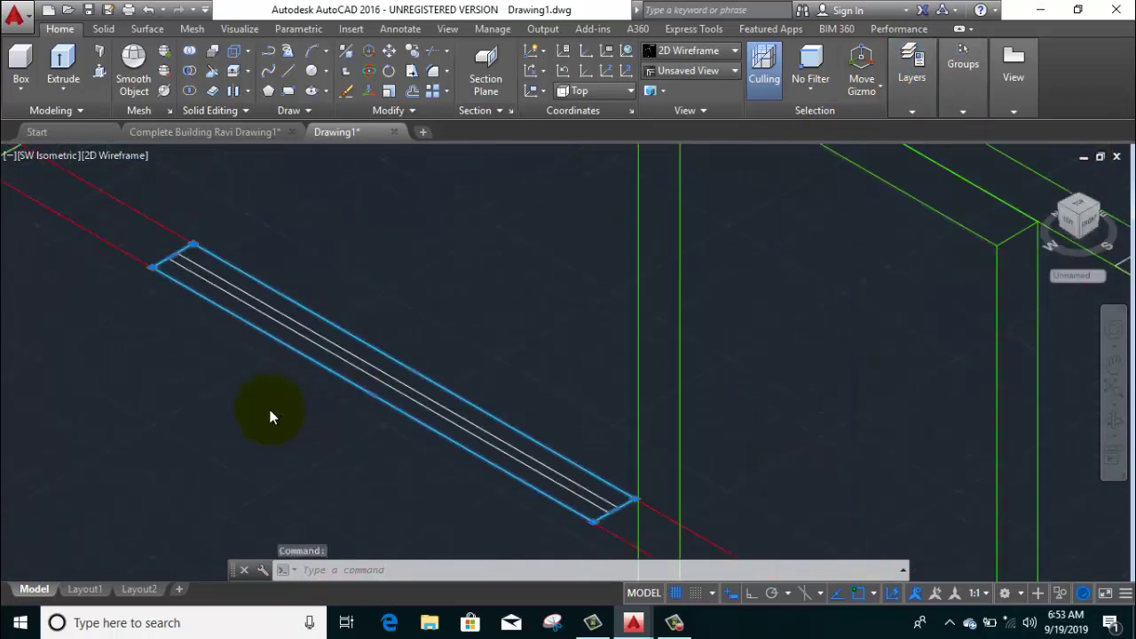
scroll(271, 418, down, 2)
scroll(293, 311, down, 2)
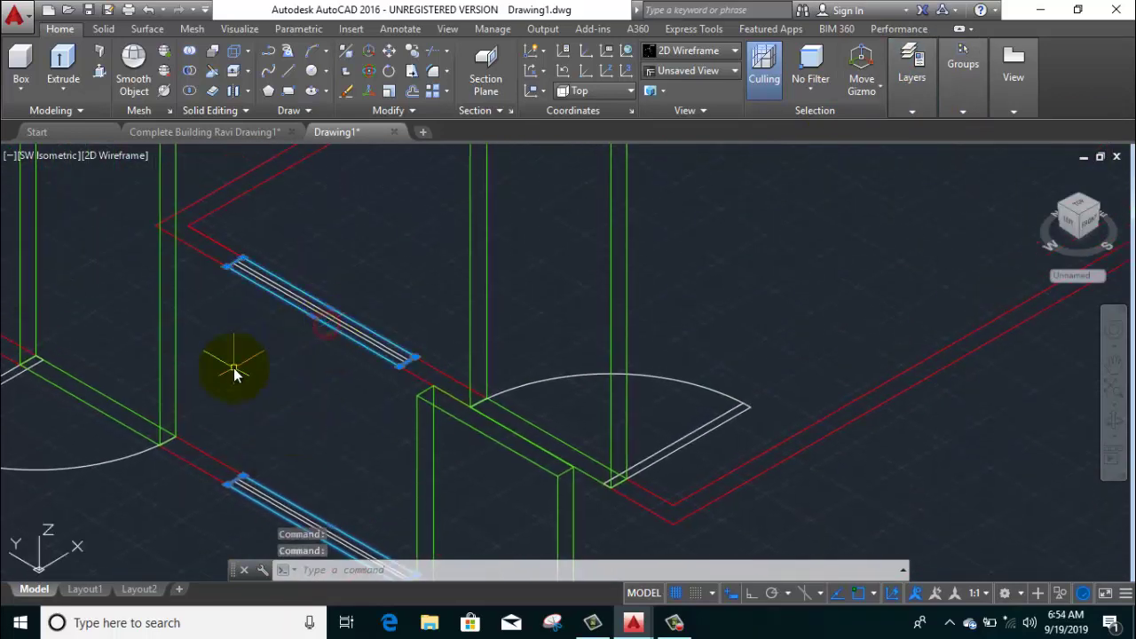
scroll(375, 432, down, 2)
scroll(355, 361, down, 2)
scroll(436, 385, down, 2)
scroll(501, 375, up, 5)
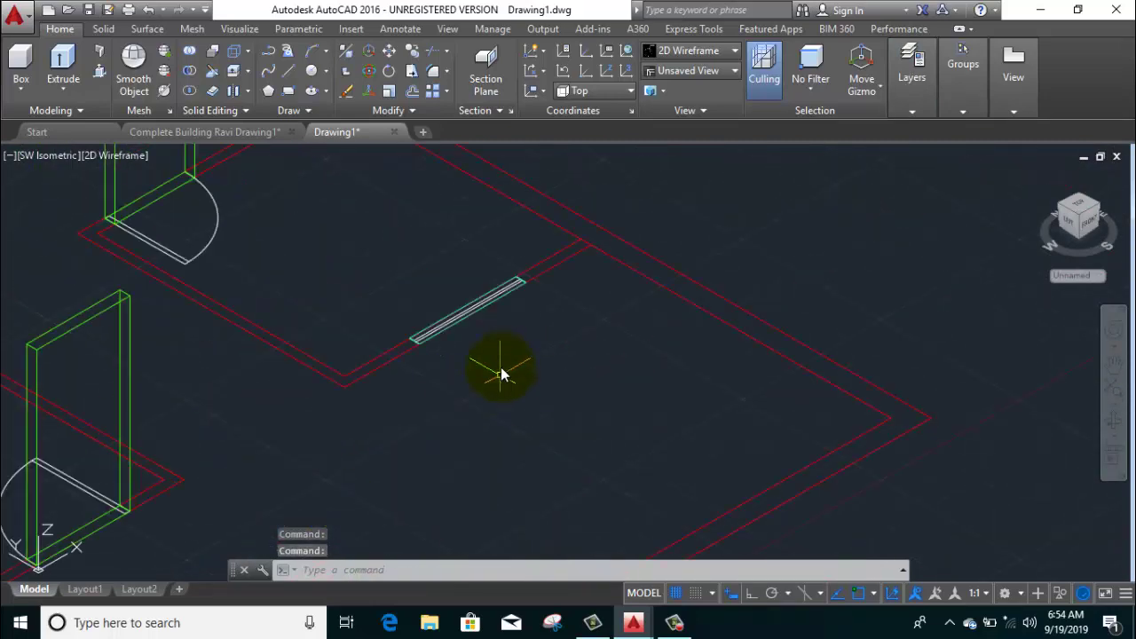
Step: Select the window outlines and extrude them 4' tall
click(483, 325)
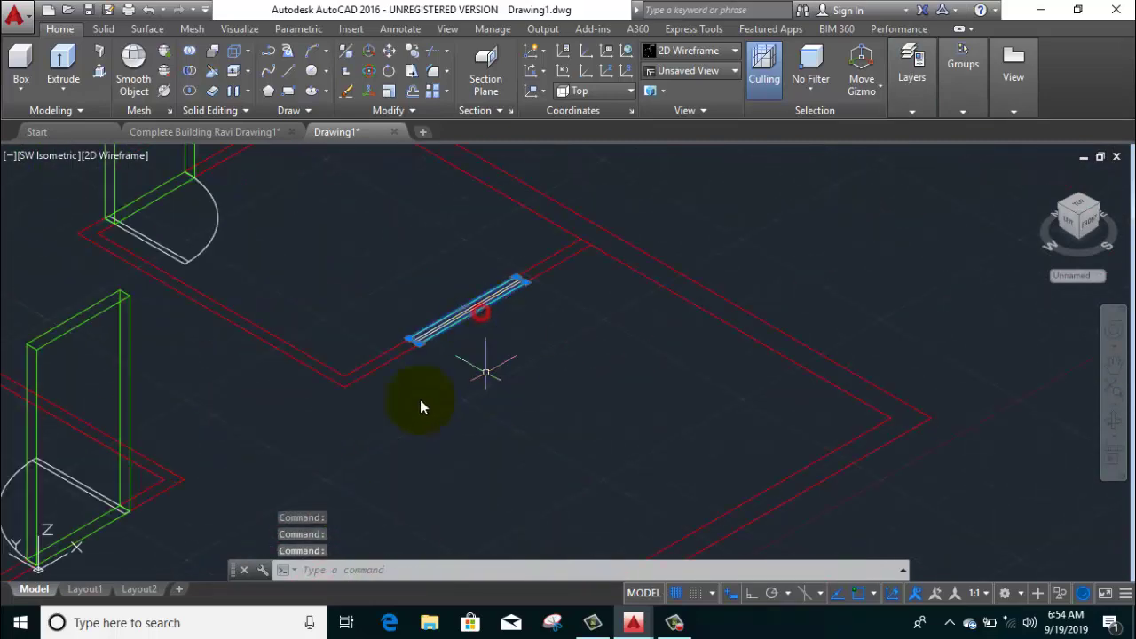
middle_drag(421, 401, 558, 330)
middle_drag(387, 298, 469, 436)
scroll(469, 444, up, 5)
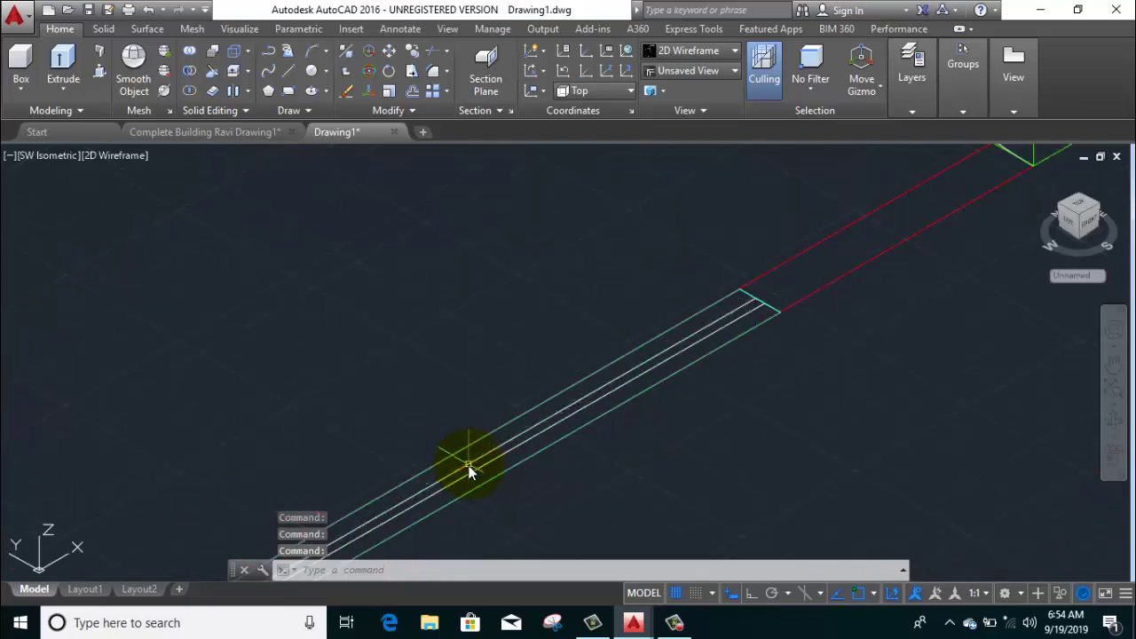
scroll(464, 423, down, 5)
middle_drag(368, 312, 415, 438)
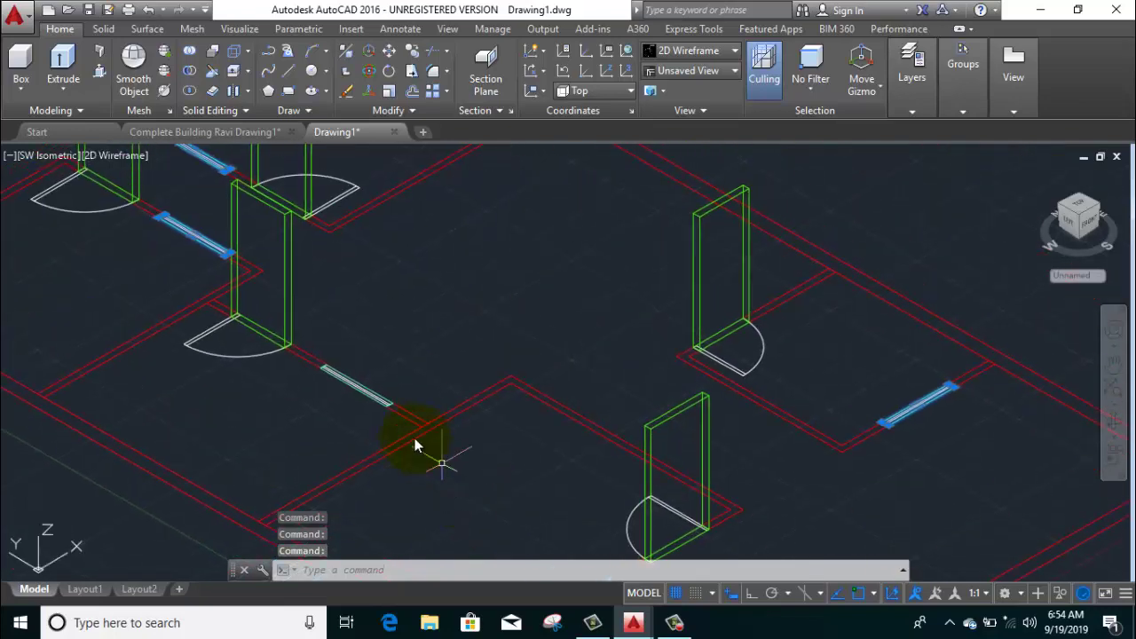
scroll(414, 438, up, 5)
scroll(367, 368, up, 1)
scroll(354, 429, up, 2)
scroll(354, 429, up, 1)
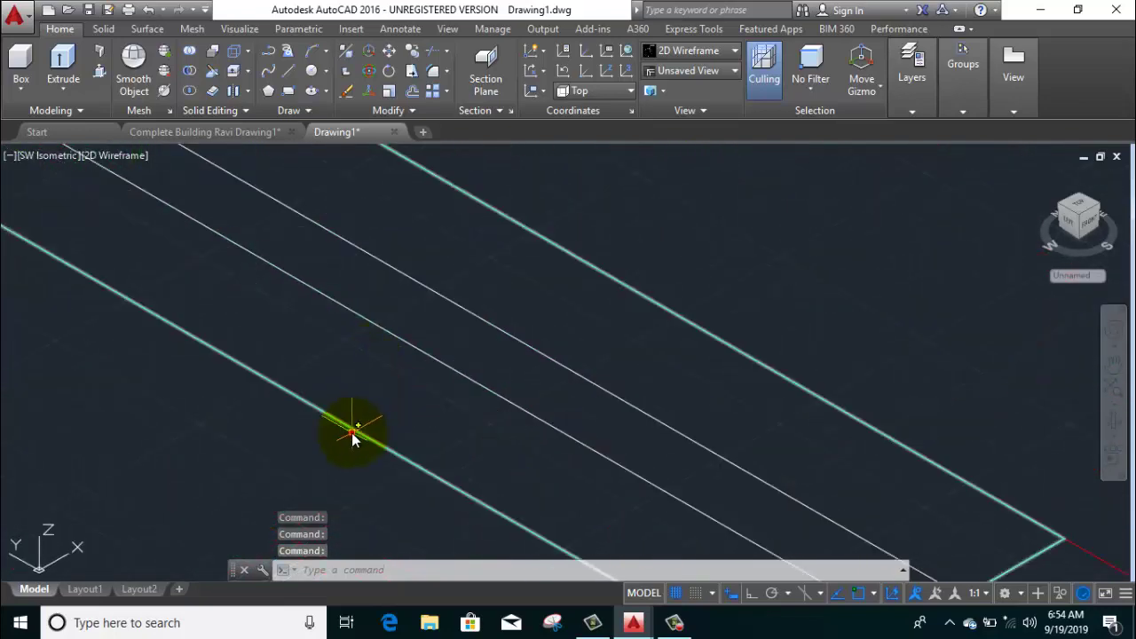
scroll(273, 430, down, 4)
scroll(273, 433, down, 2)
scroll(266, 408, down, 1)
scroll(264, 390, down, 2)
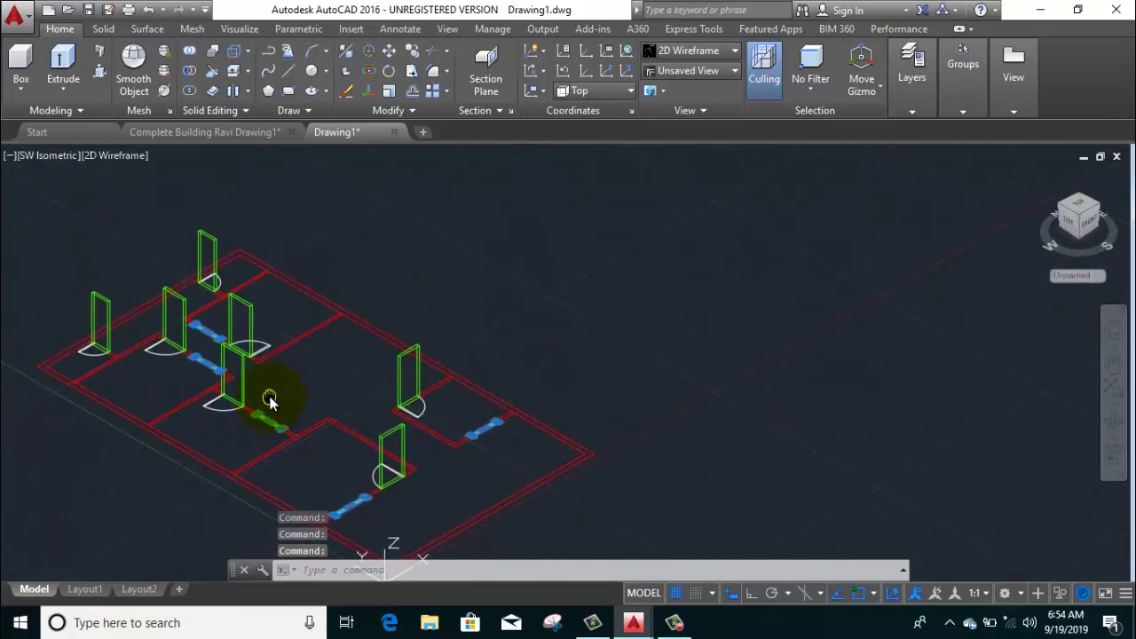
scroll(326, 375, down, 1)
scroll(343, 391, up, 2)
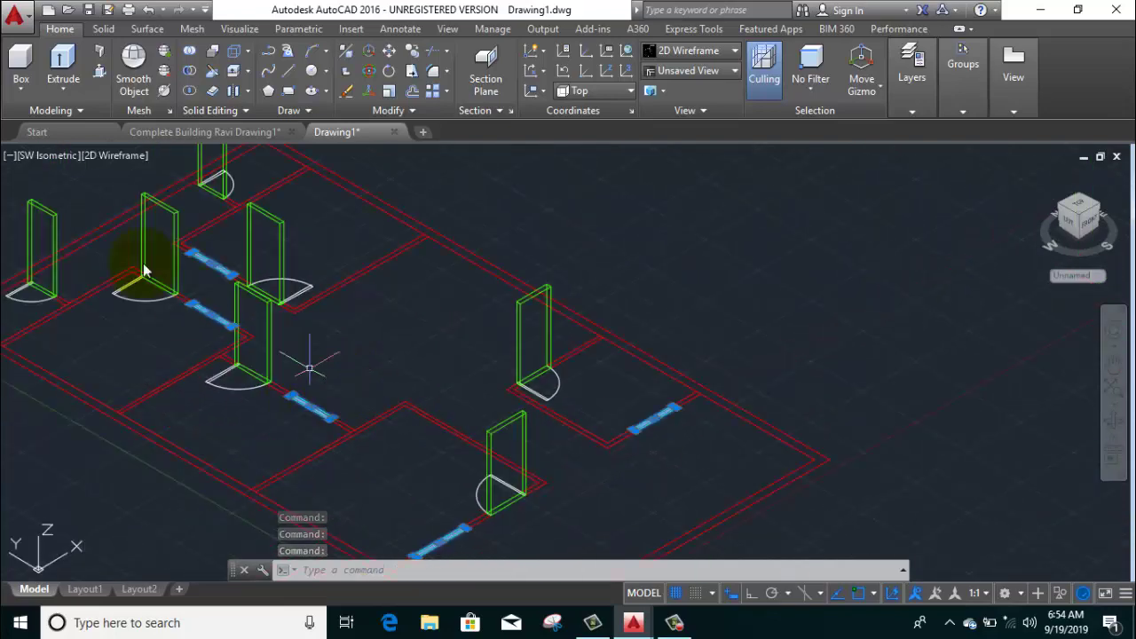
click(70, 61)
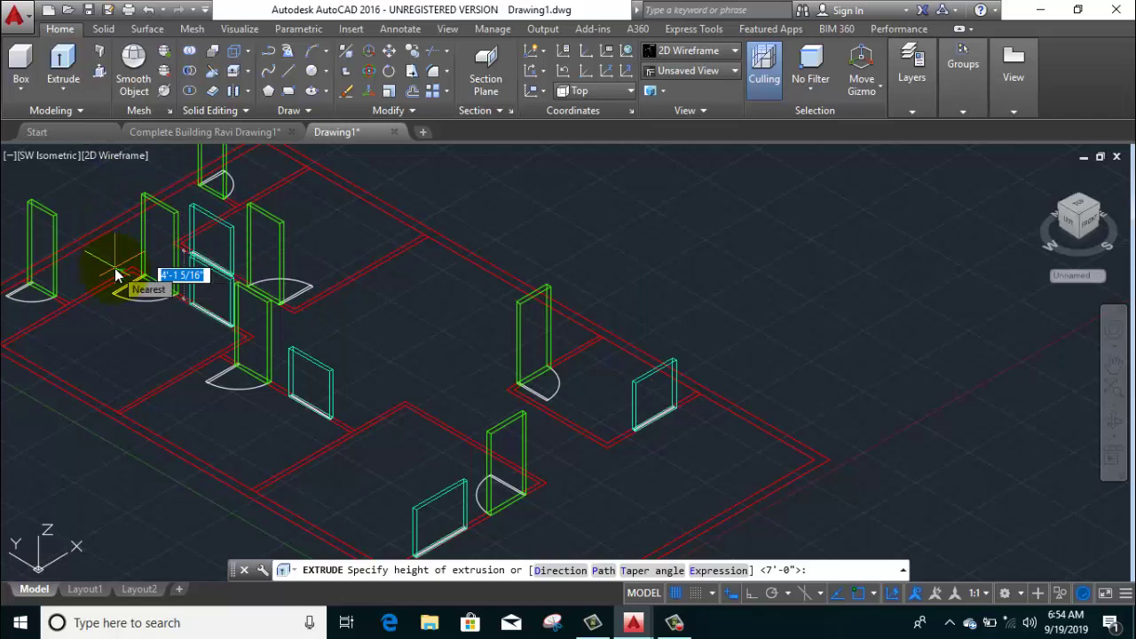
text(4')
key(Return)
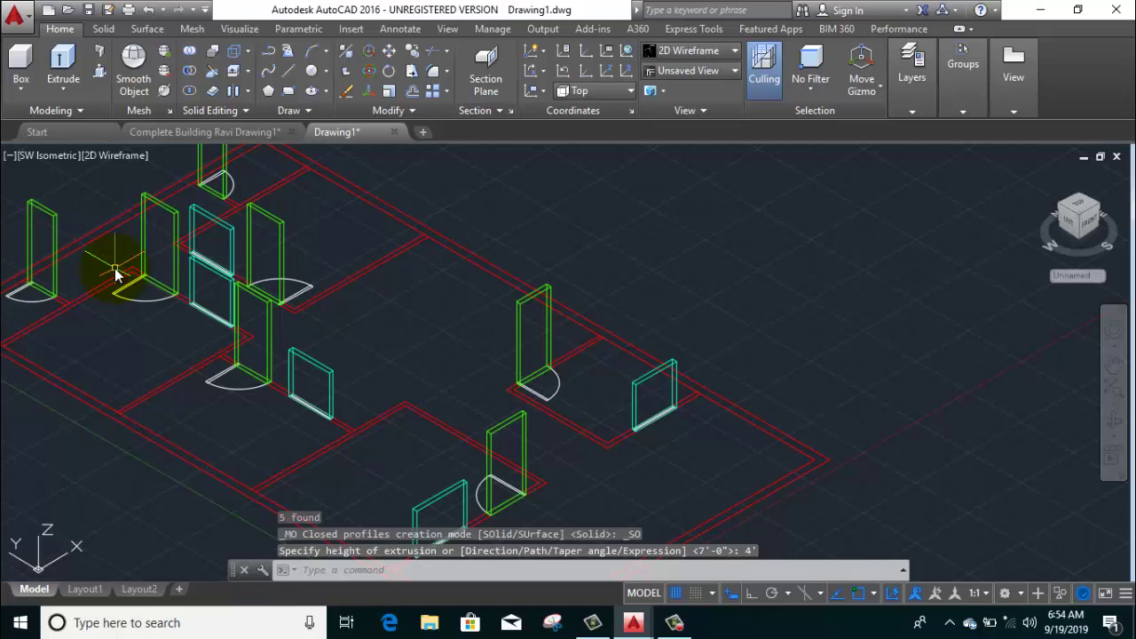
Step: Select the new window solids across the floor plan
middle_drag(619, 375, 639, 323)
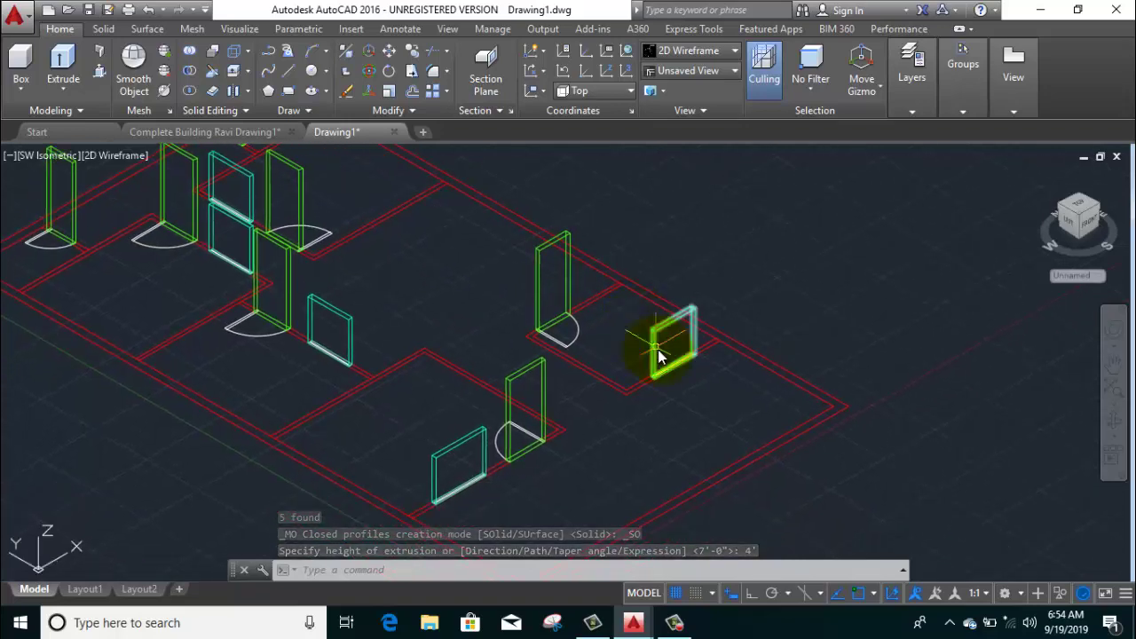
click(459, 451)
click(333, 318)
scroll(292, 245, up, 2)
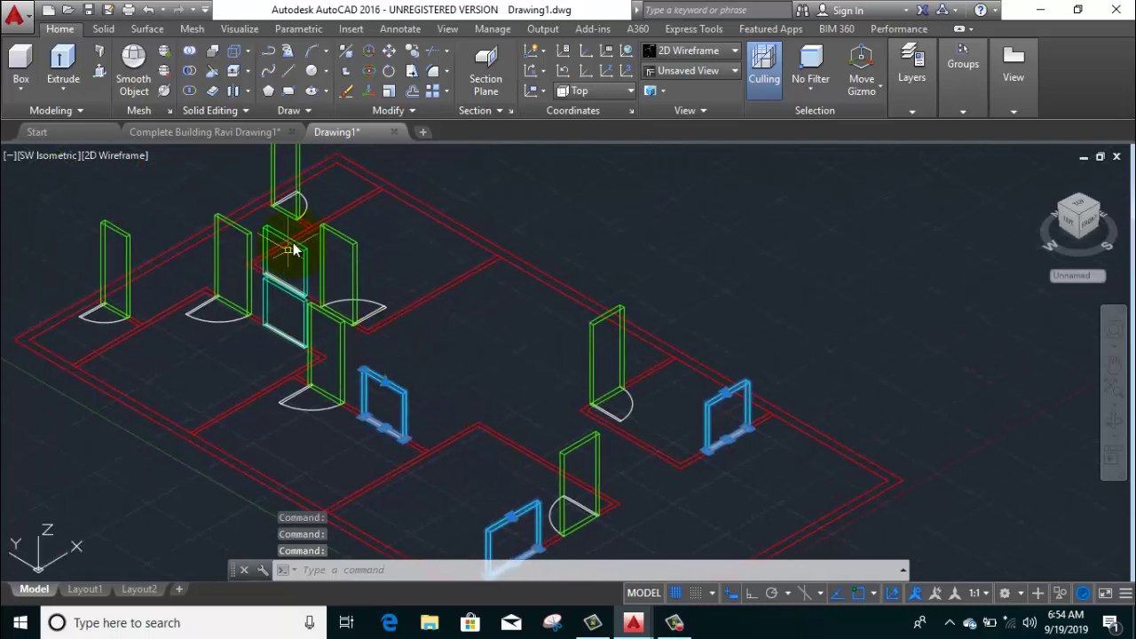
scroll(278, 241, up, 2)
scroll(259, 302, up, 3)
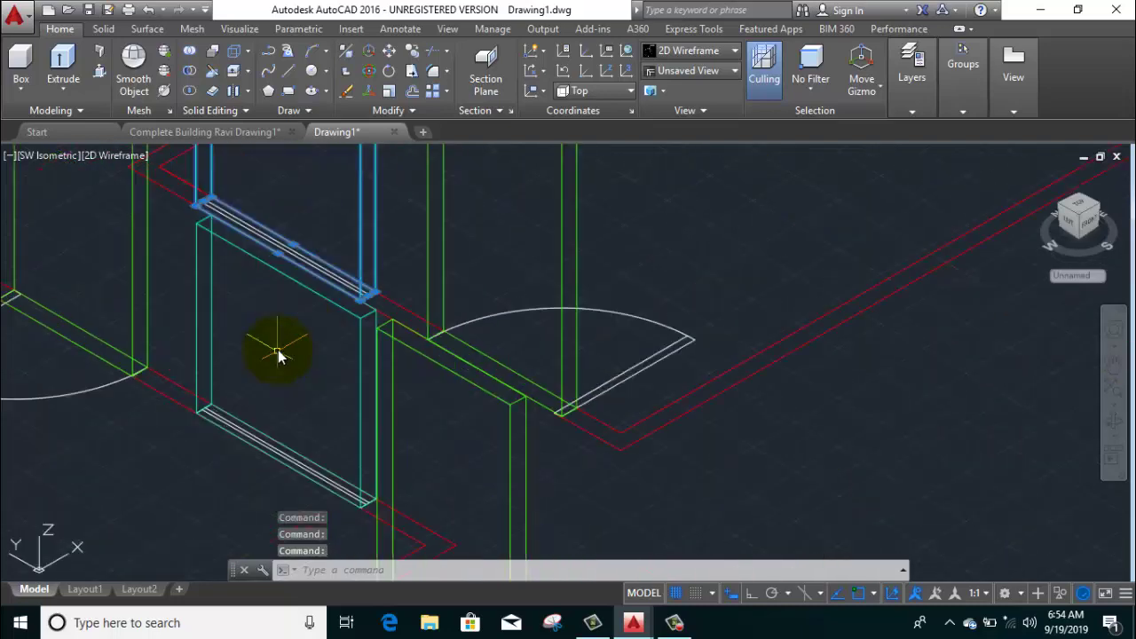
click(227, 322)
click(186, 336)
scroll(233, 341, down, 3)
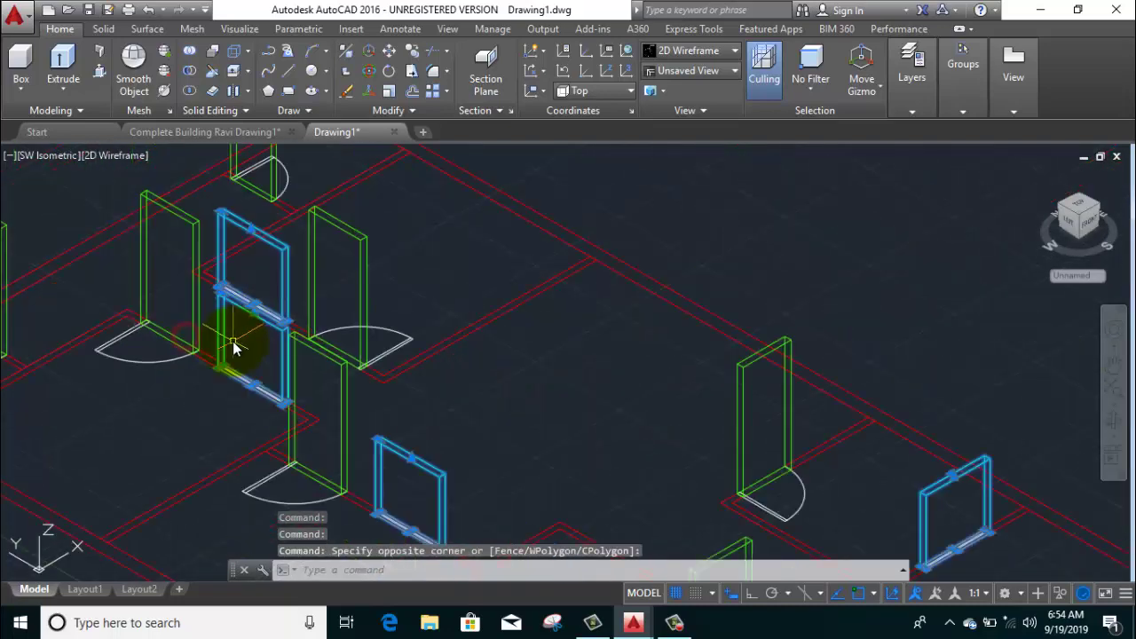
scroll(345, 326, down, 2)
middle_drag(364, 268, 385, 258)
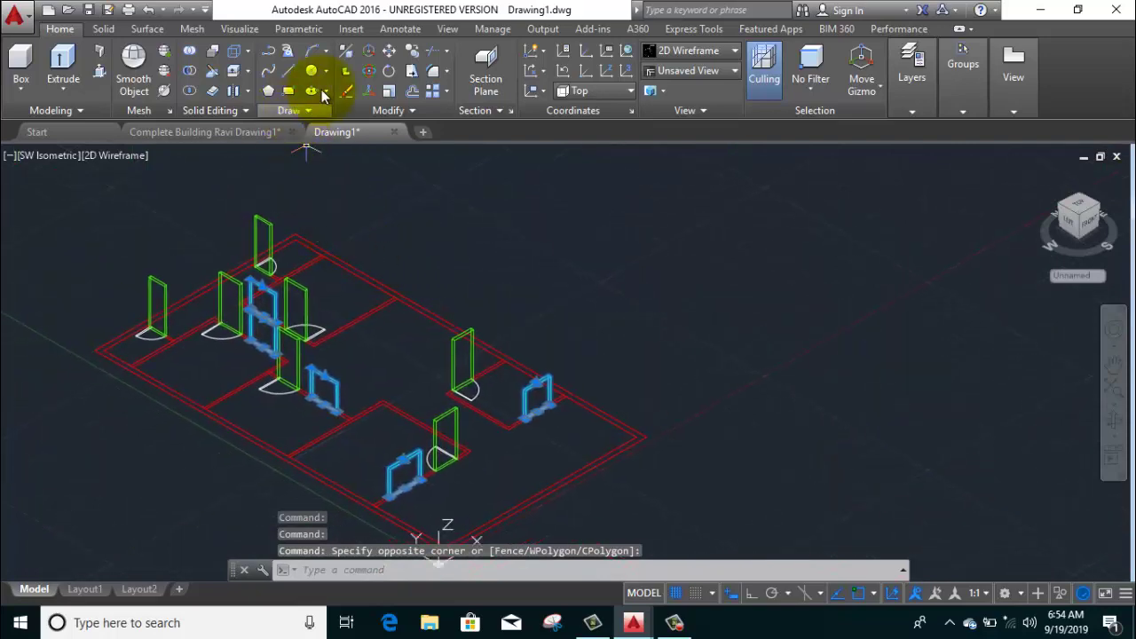
Step: Use 3D Move to lift the selected window solids 3' to sill height
click(371, 52)
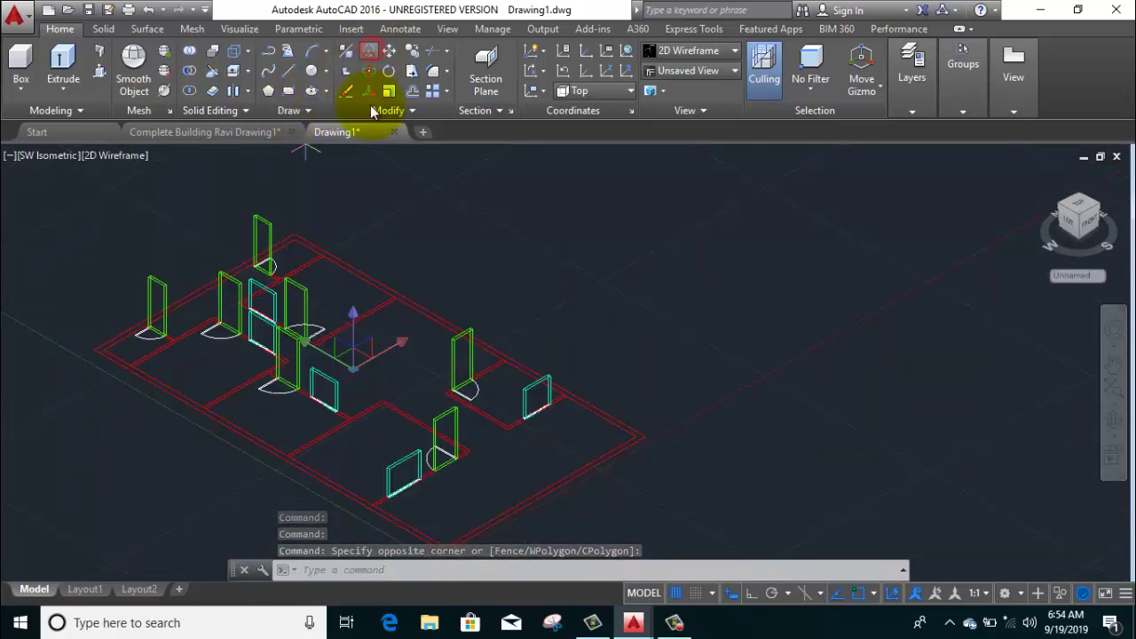
text(27)
click(353, 318)
text(3')
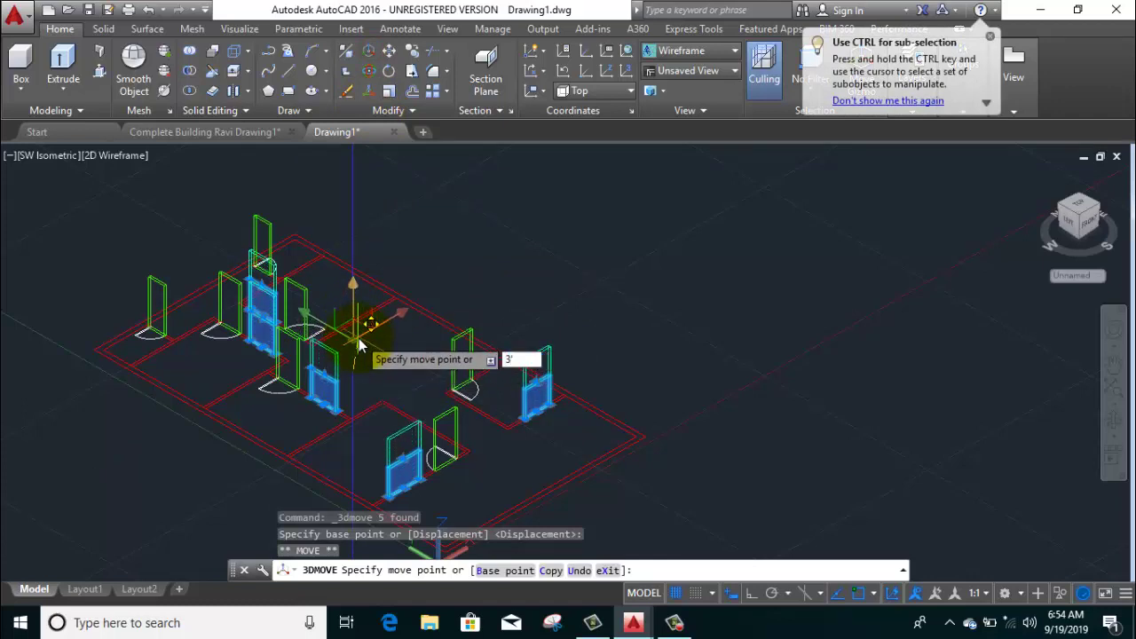
key(Return)
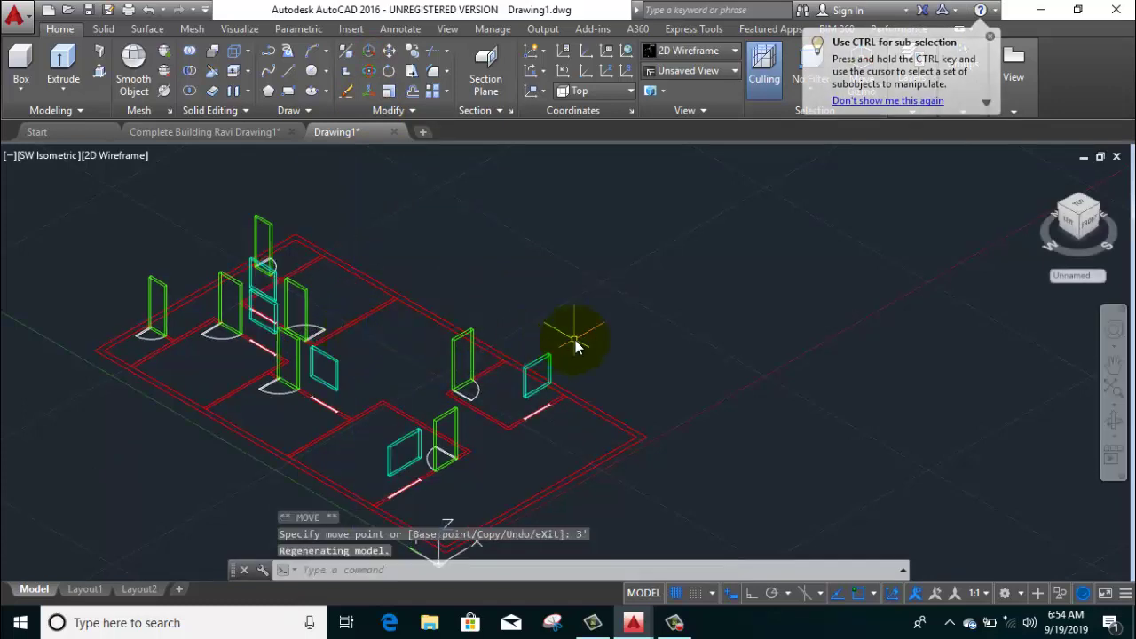
middle_drag(718, 474, 709, 419)
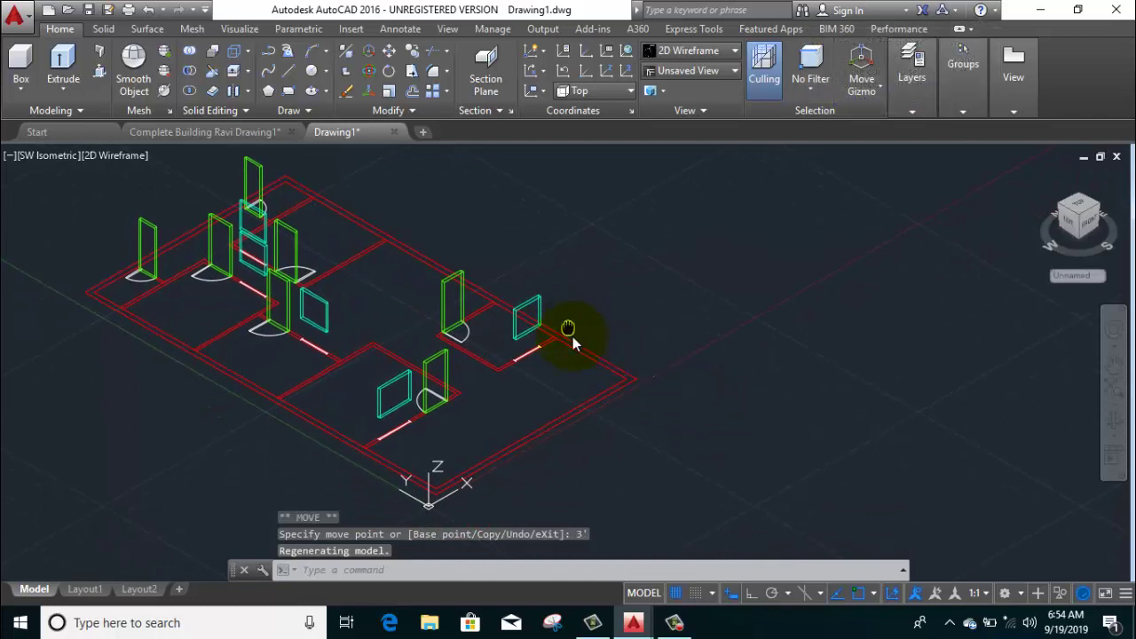
middle_drag(573, 336, 584, 363)
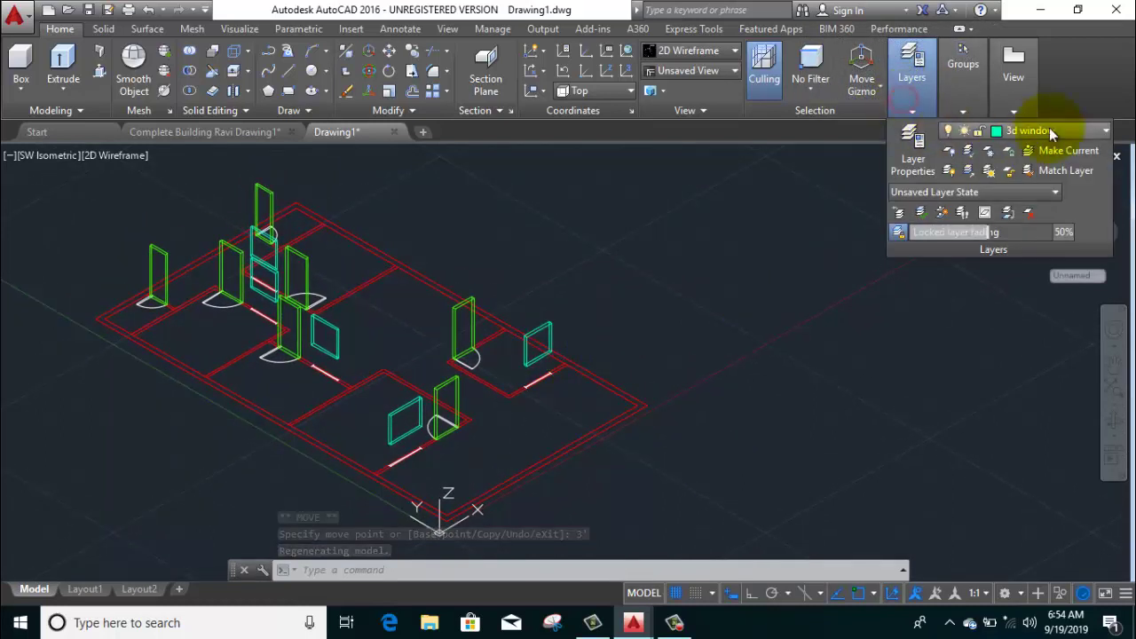
Step: Make 3d wall the current layer and turn its light bulb on
click(1039, 131)
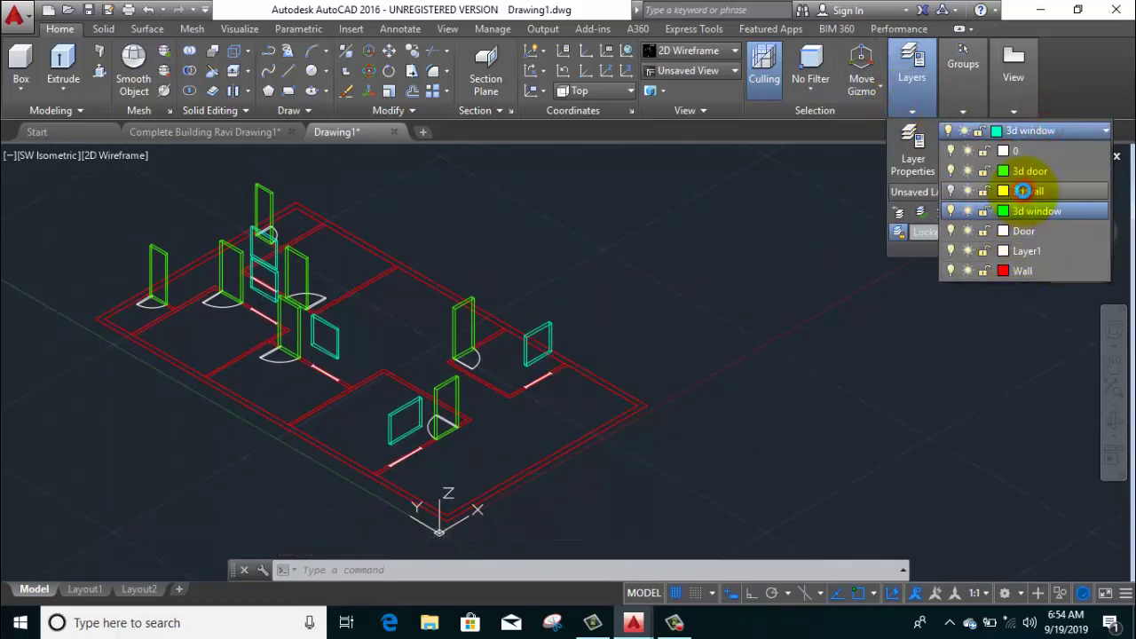
click(951, 211)
click(582, 304)
click(1003, 131)
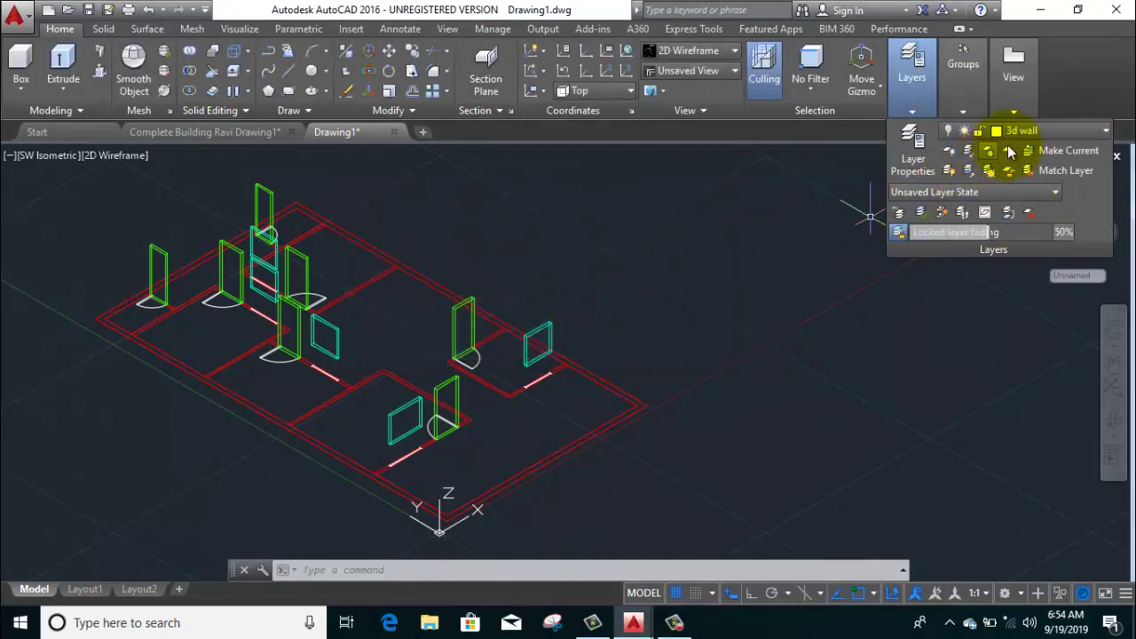
click(951, 191)
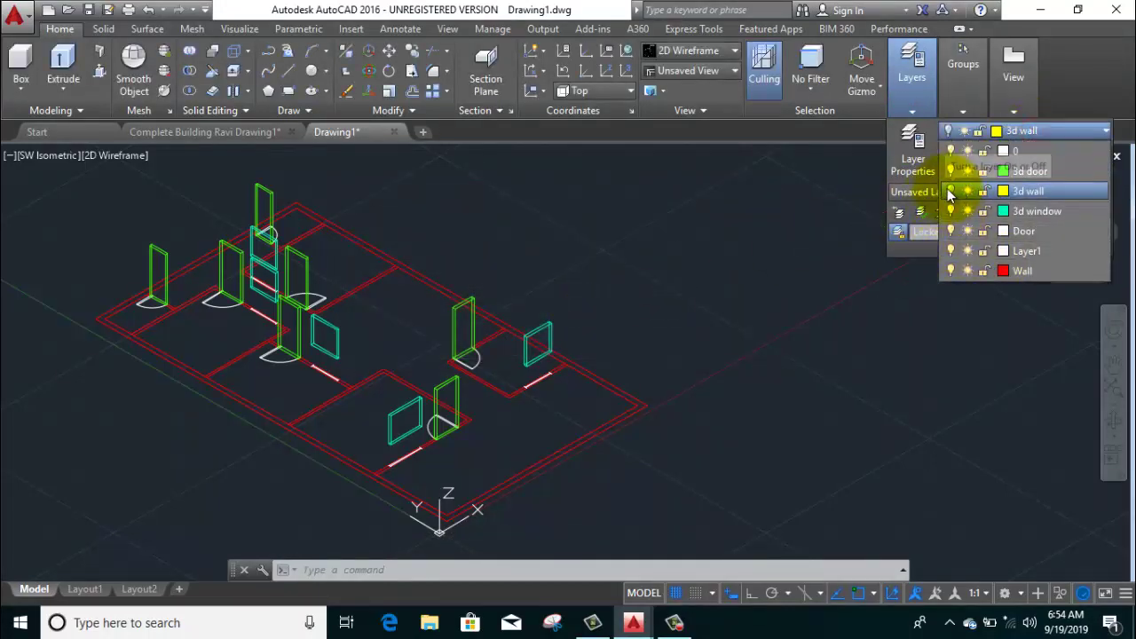
click(730, 249)
middle_drag(731, 292, 736, 320)
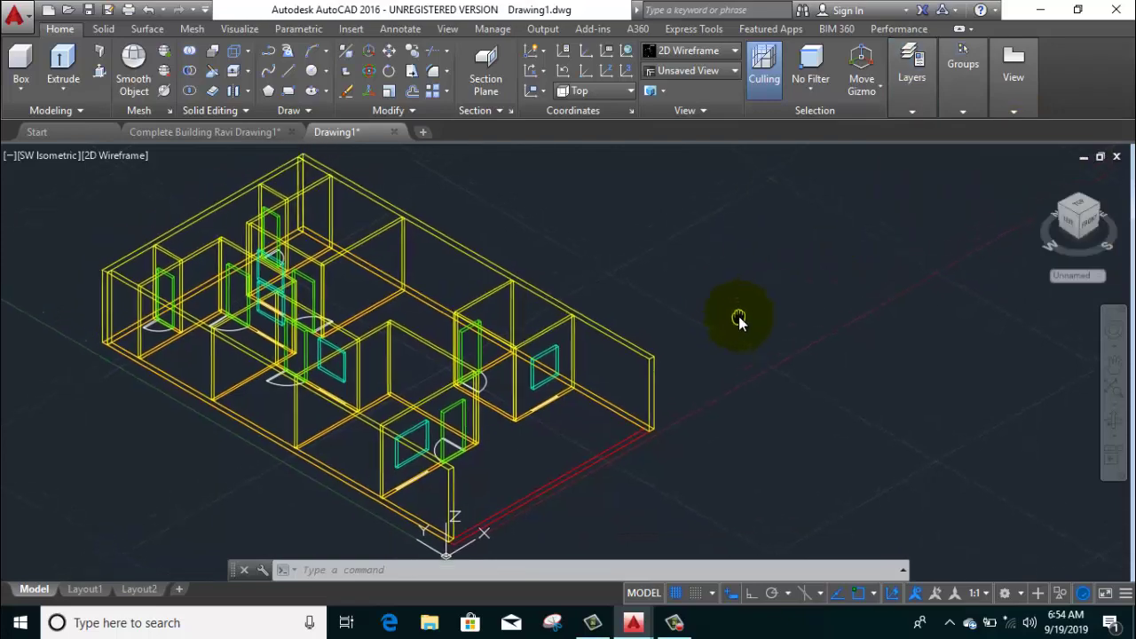
scroll(515, 348, up, 2)
scroll(521, 342, down, 2)
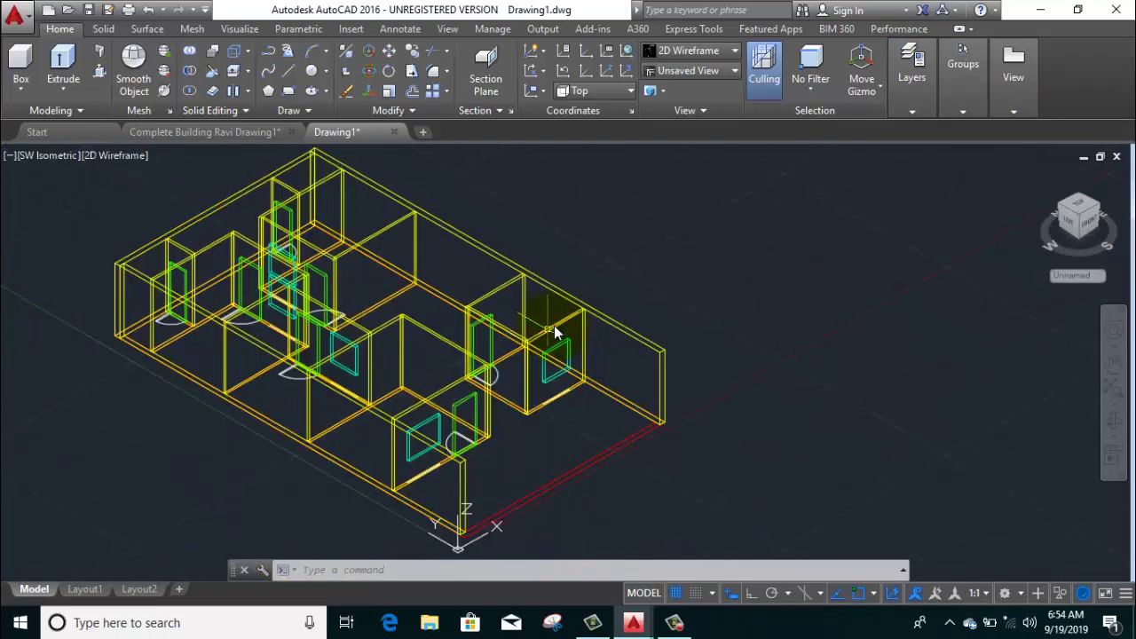
Step: Orbit the model and subtract the window solid from the front-left wall
mouse_move(699, 284)
shift+middle_down()
mouse_move(413, 331)
mouse_move(212, 311)
shift+middle_up()
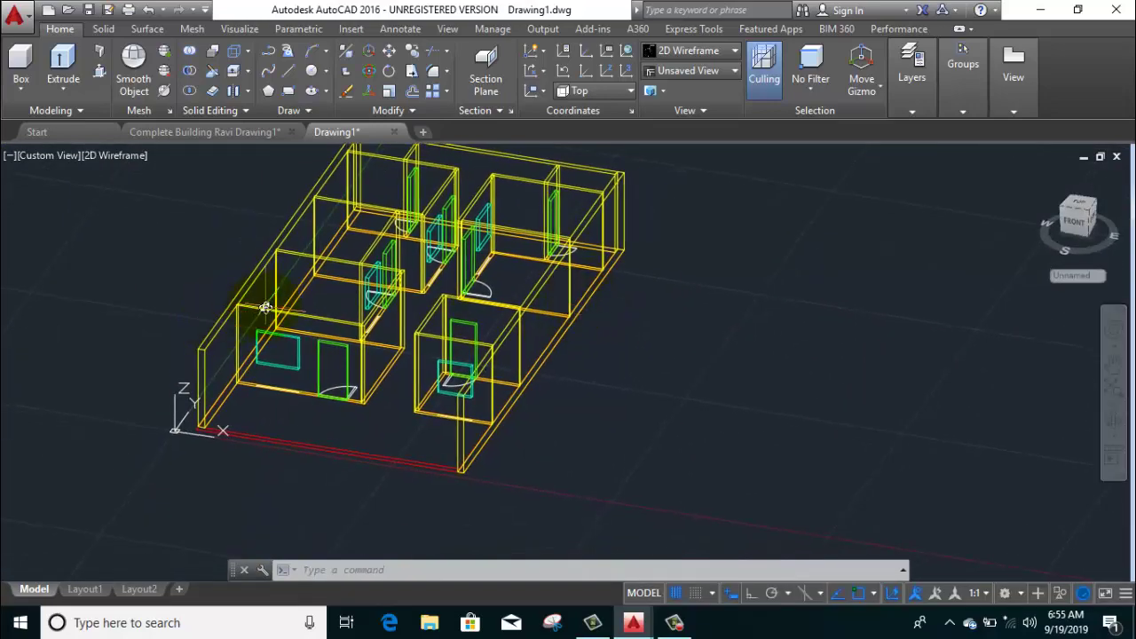
middle_drag(277, 344, 286, 329)
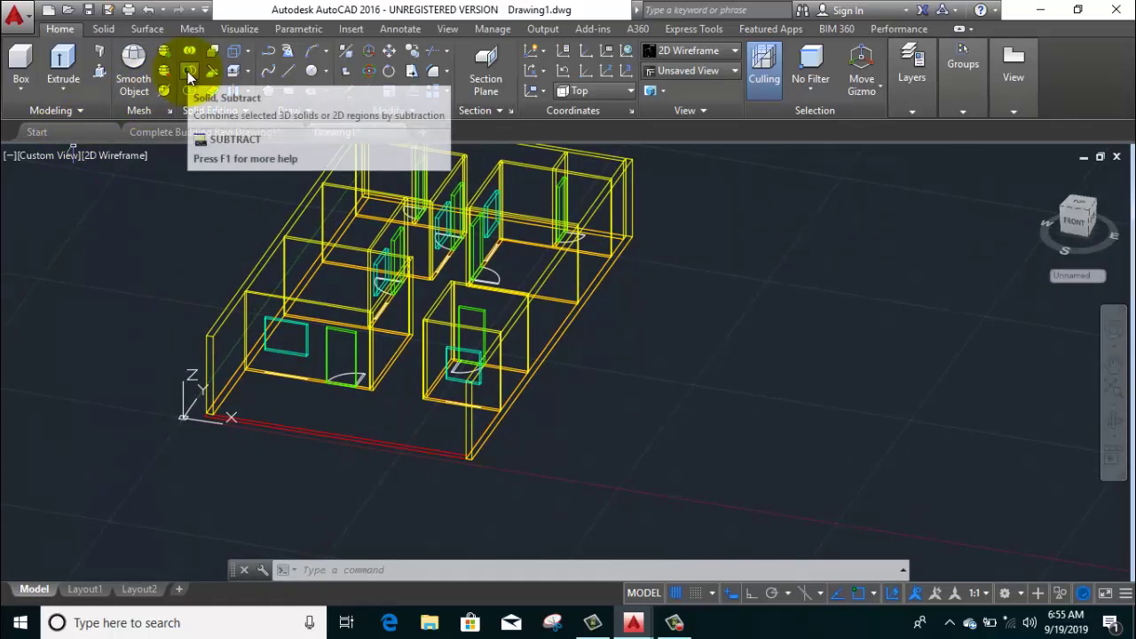
click(189, 74)
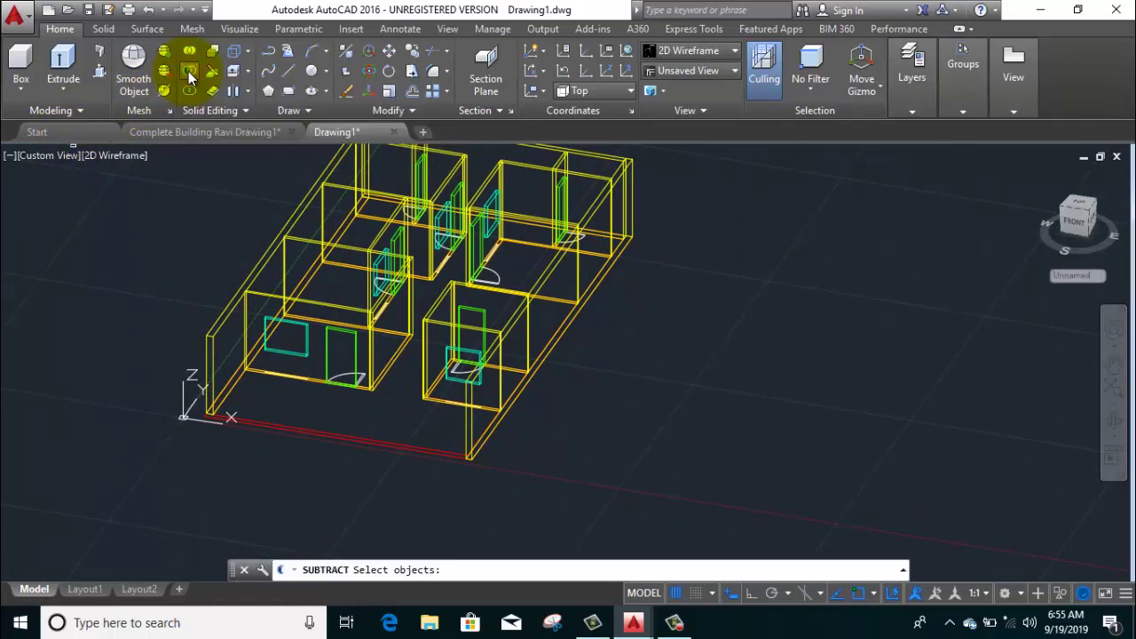
click(272, 303)
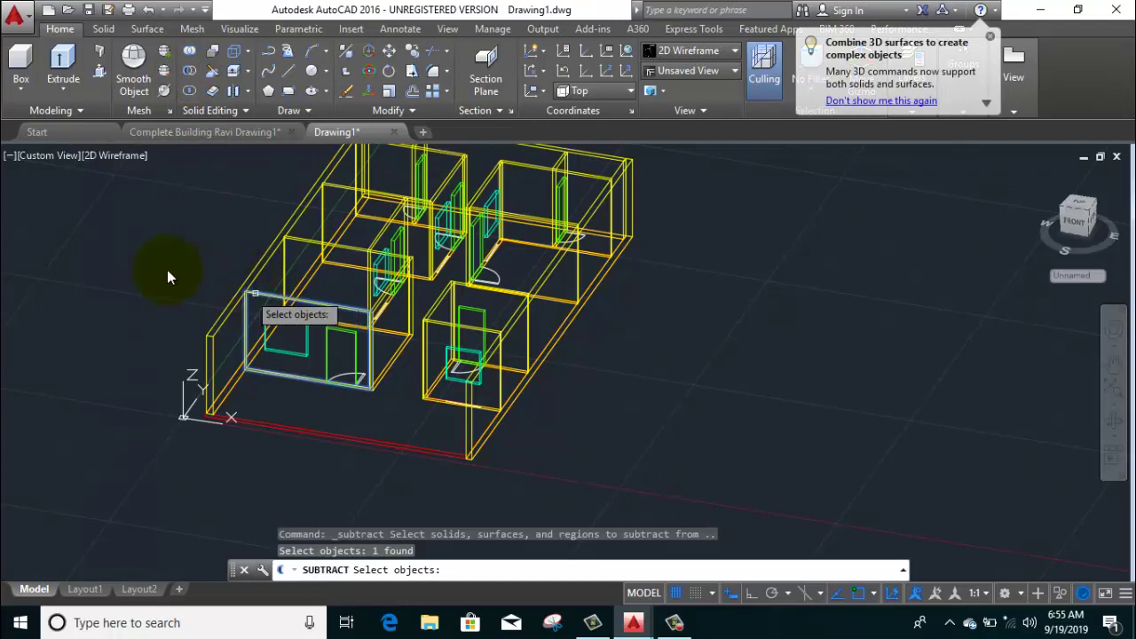
key(Return)
click(288, 324)
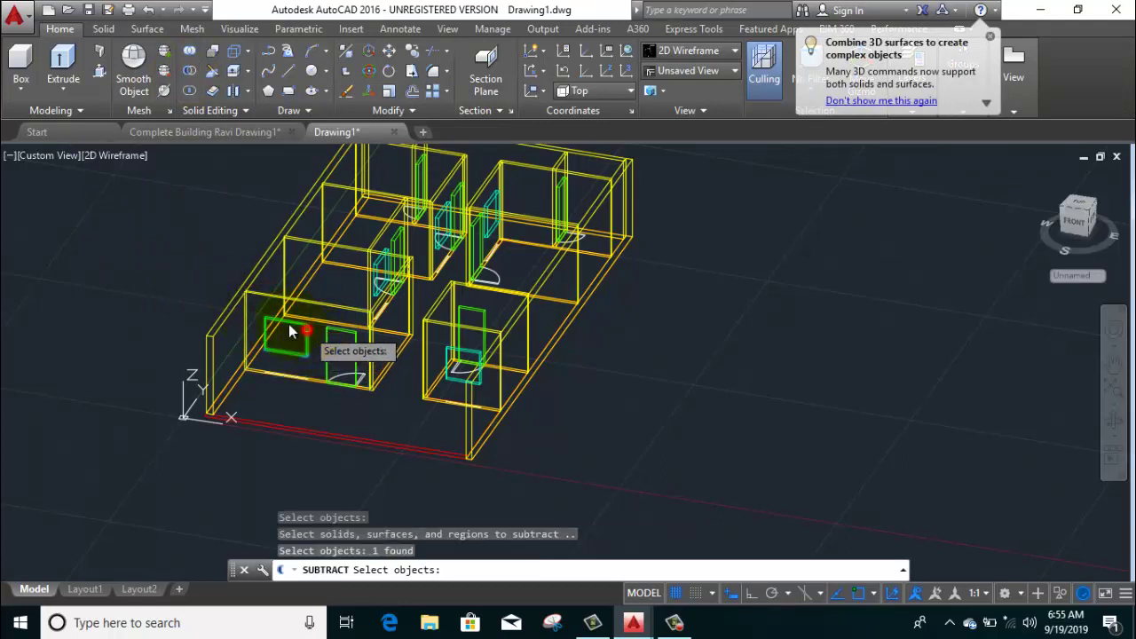
key(Escape)
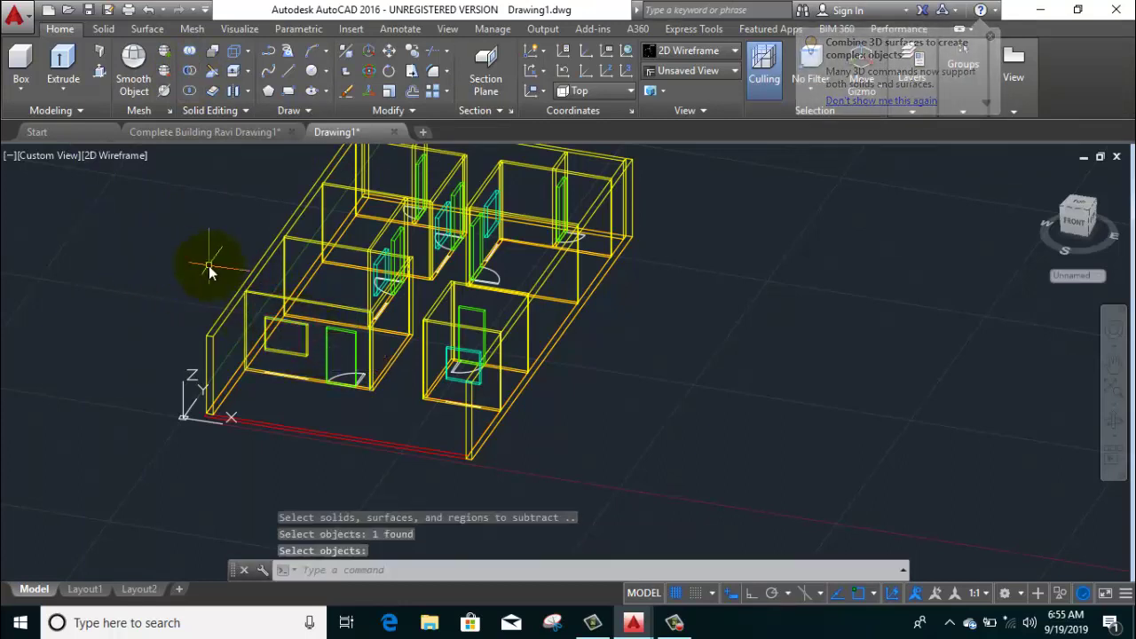
Step: Run Subtract again, selecting the next wall
key(Return)
scroll(178, 306, up, 1)
scroll(303, 337, up, 2)
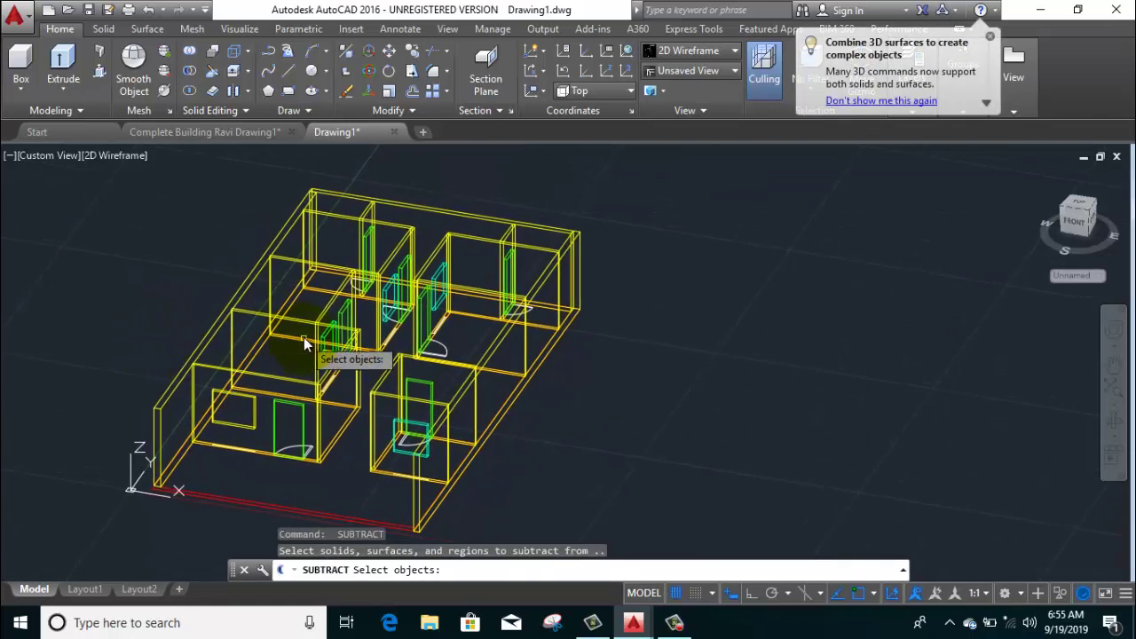
scroll(343, 289, up, 3)
click(360, 279)
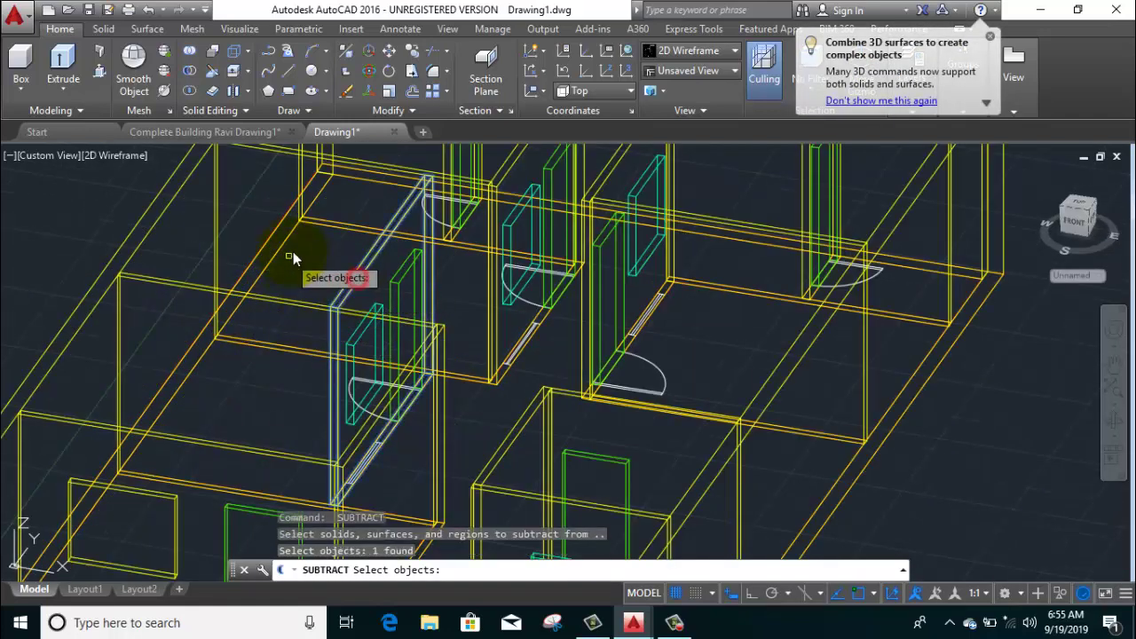
key(Return)
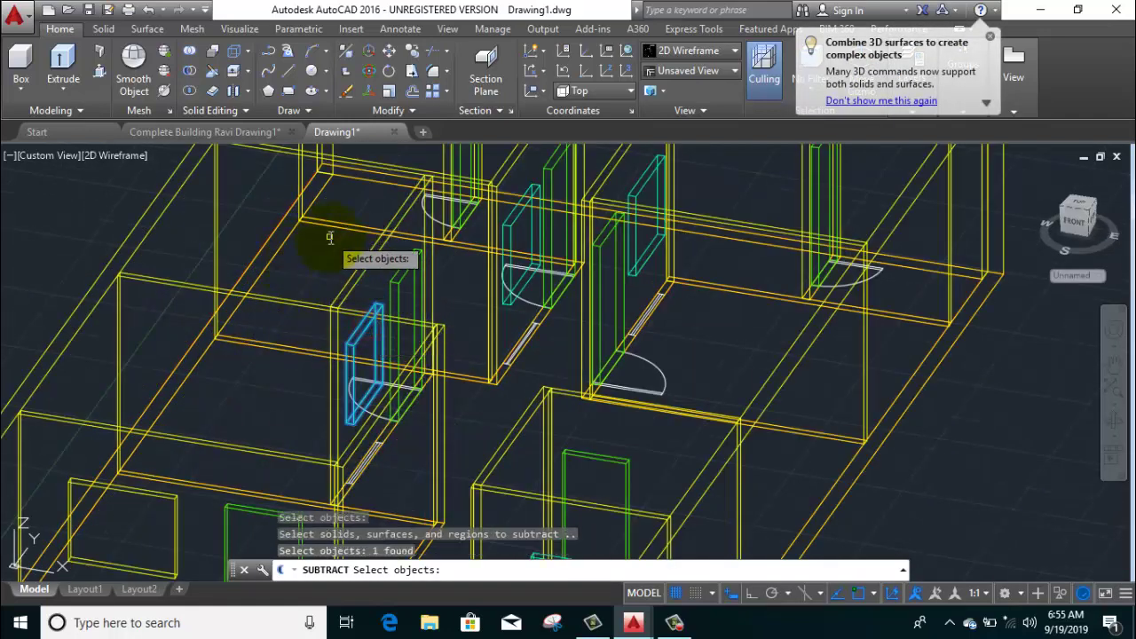
key(Escape)
Step: Subtract a door solid from the wall further back
key(Return)
mouse_move(454, 340)
middle_down()
mouse_move(391, 325)
mouse_move(432, 396)
mouse_move(469, 233)
middle_up()
click(465, 237)
key(Return)
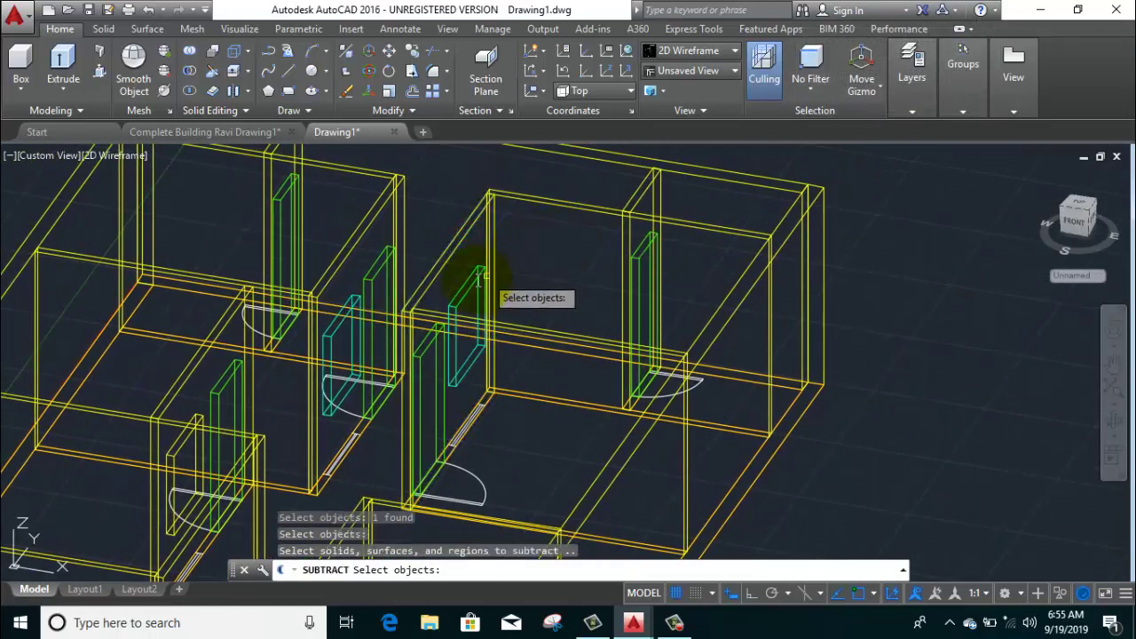
click(468, 275)
key(Escape)
Step: Subtract another door solid from its surrounding wall
key(Return)
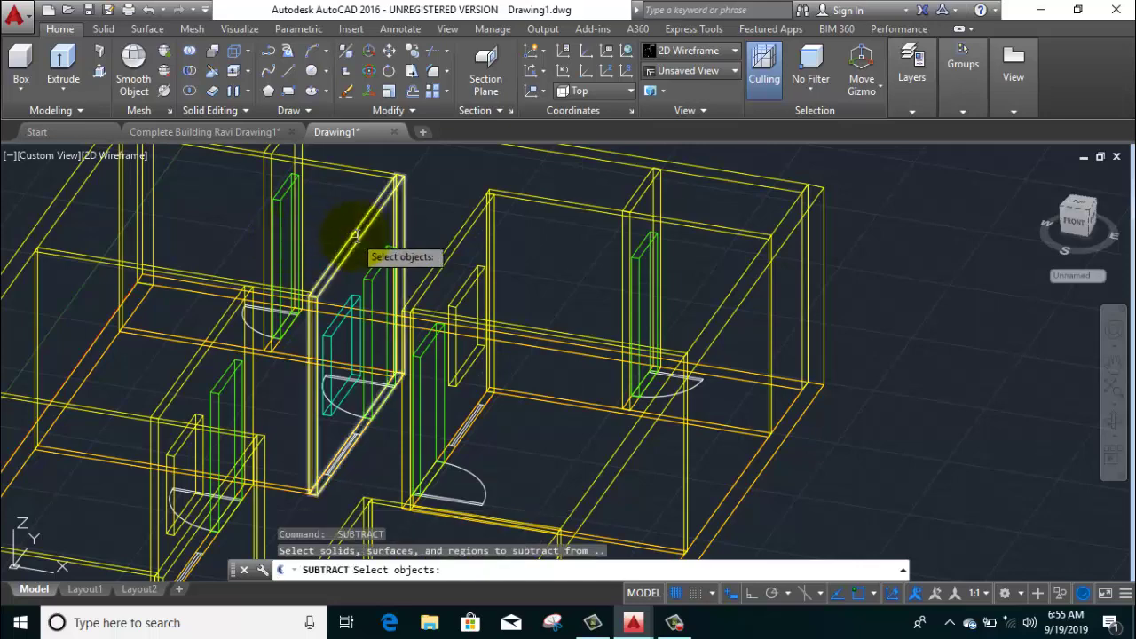
click(355, 238)
key(Return)
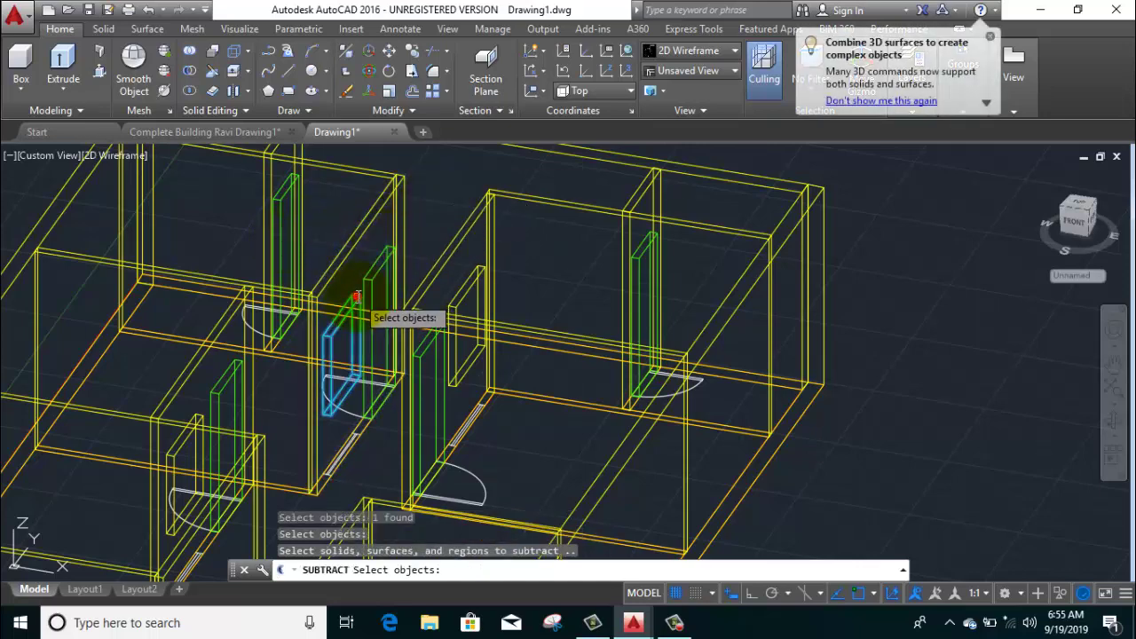
click(355, 297)
key(Return)
middle_drag(431, 231, 345, 306)
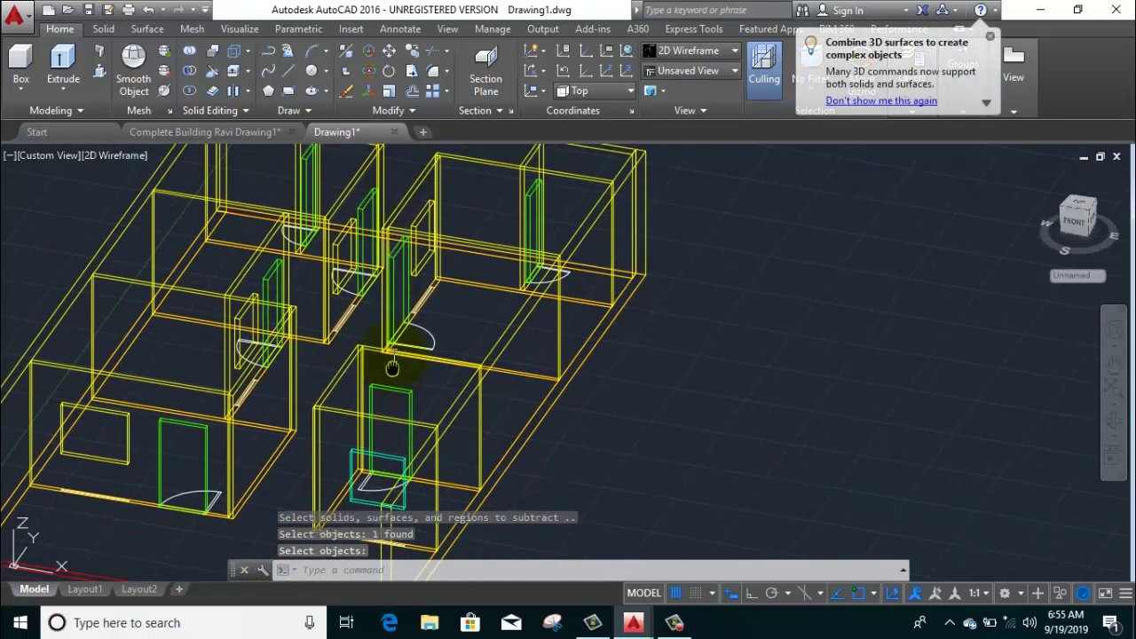
Step: Cut one more opening solid out of its wall box
key(Return)
click(357, 304)
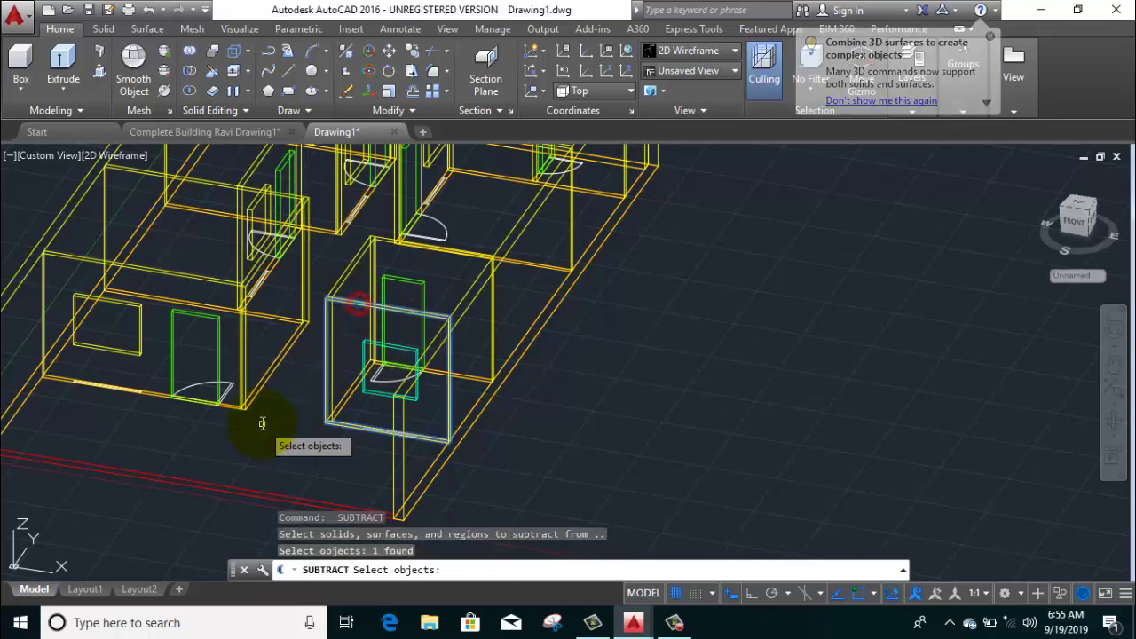
key(Return)
click(379, 349)
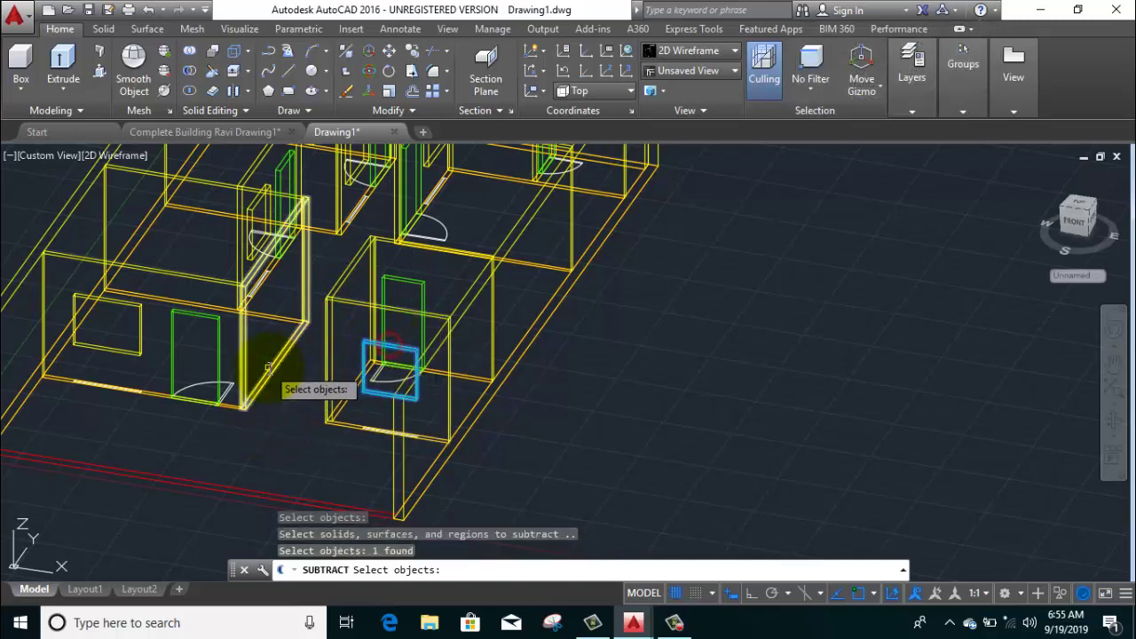
key(Return)
scroll(300, 382, down, 4)
mouse_move(296, 384)
shift+middle_down()
mouse_move(442, 426)
mouse_move(337, 426)
mouse_move(299, 355)
mouse_move(340, 240)
shift+middle_up()
scroll(340, 240, up, 5)
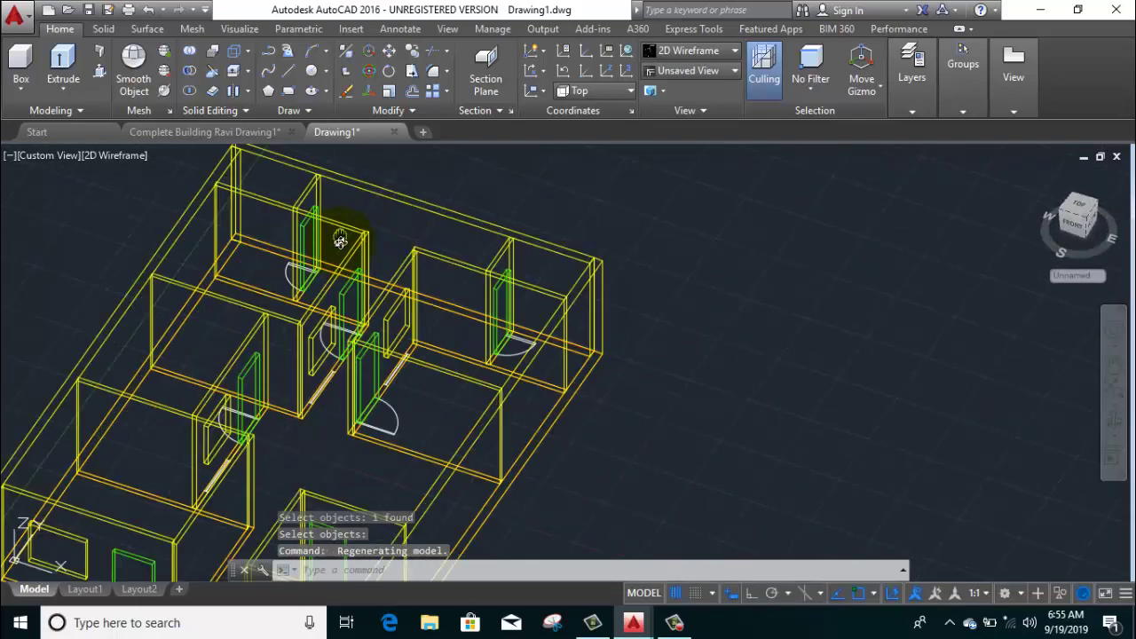
scroll(284, 169, down, 2)
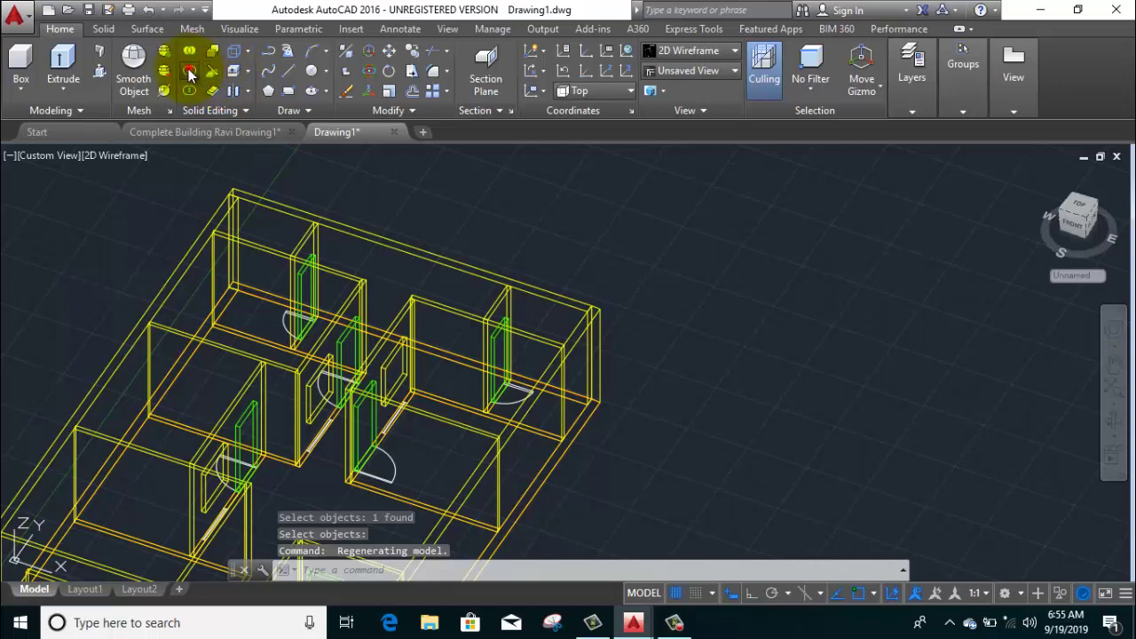
Step: Subtract the door solid from the first remaining wall
click(188, 68)
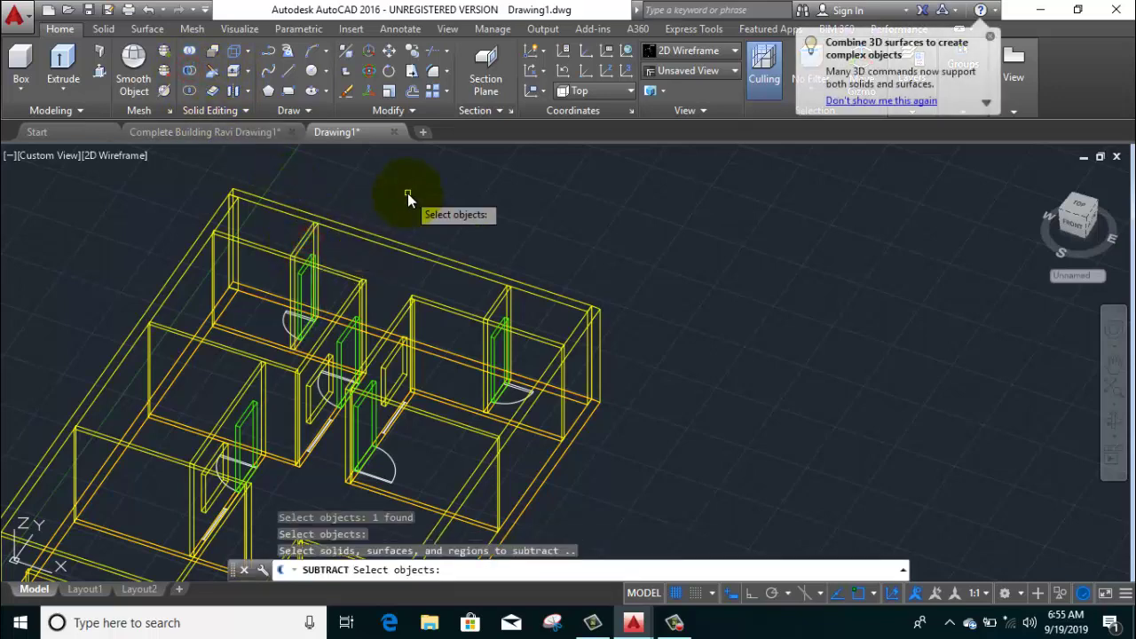
scroll(293, 257, up, 4)
click(272, 240)
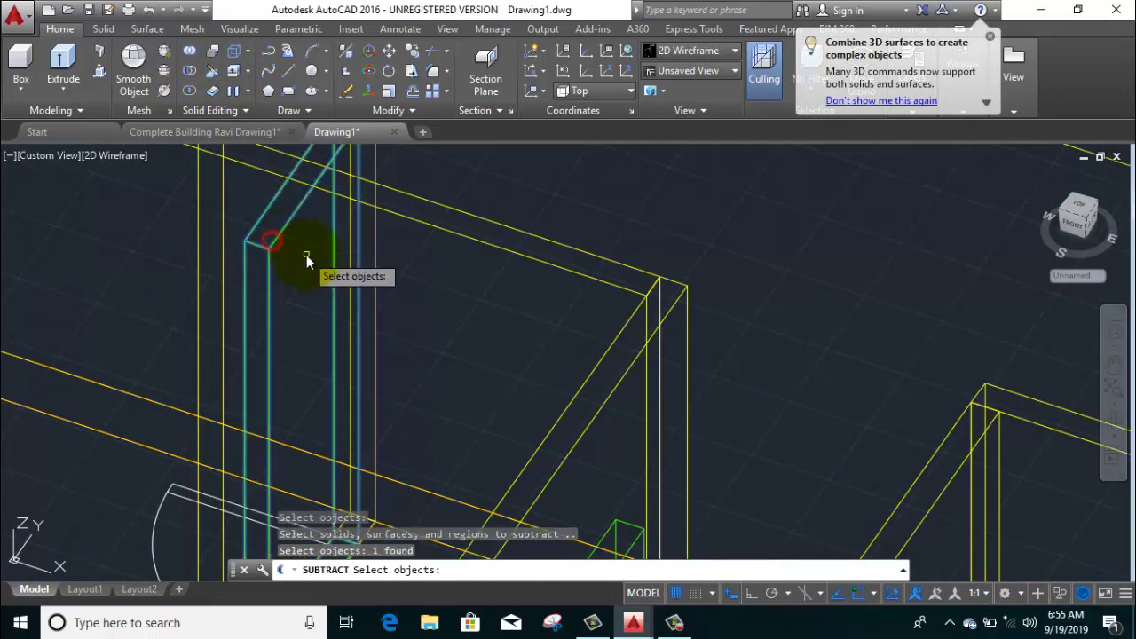
scroll(309, 254, down, 3)
scroll(312, 257, down, 3)
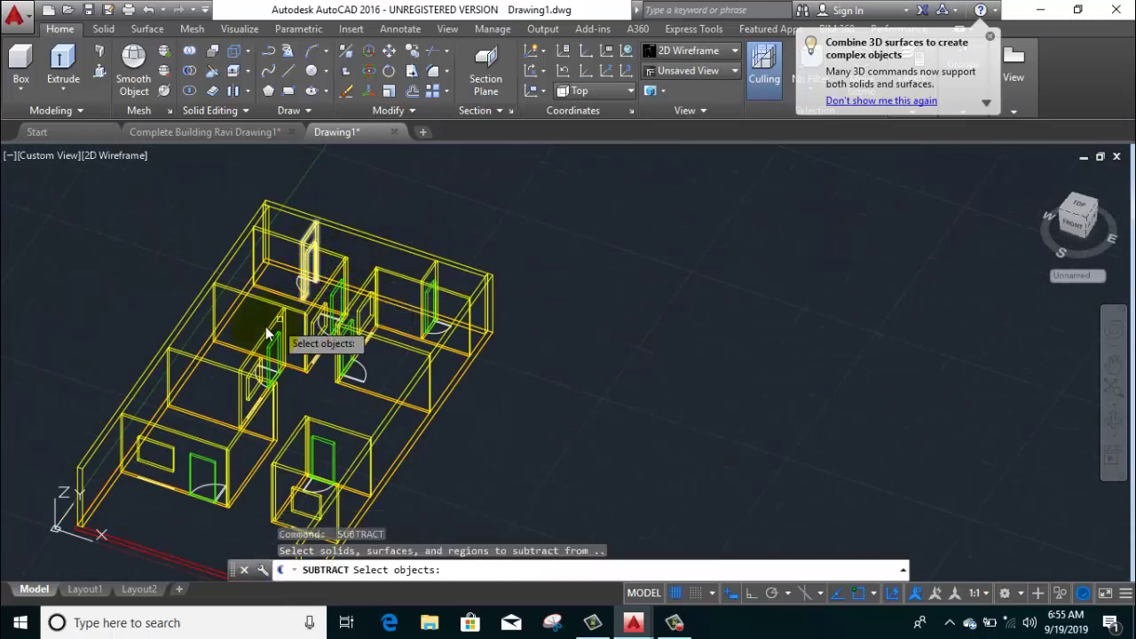
scroll(271, 330, up, 5)
click(289, 327)
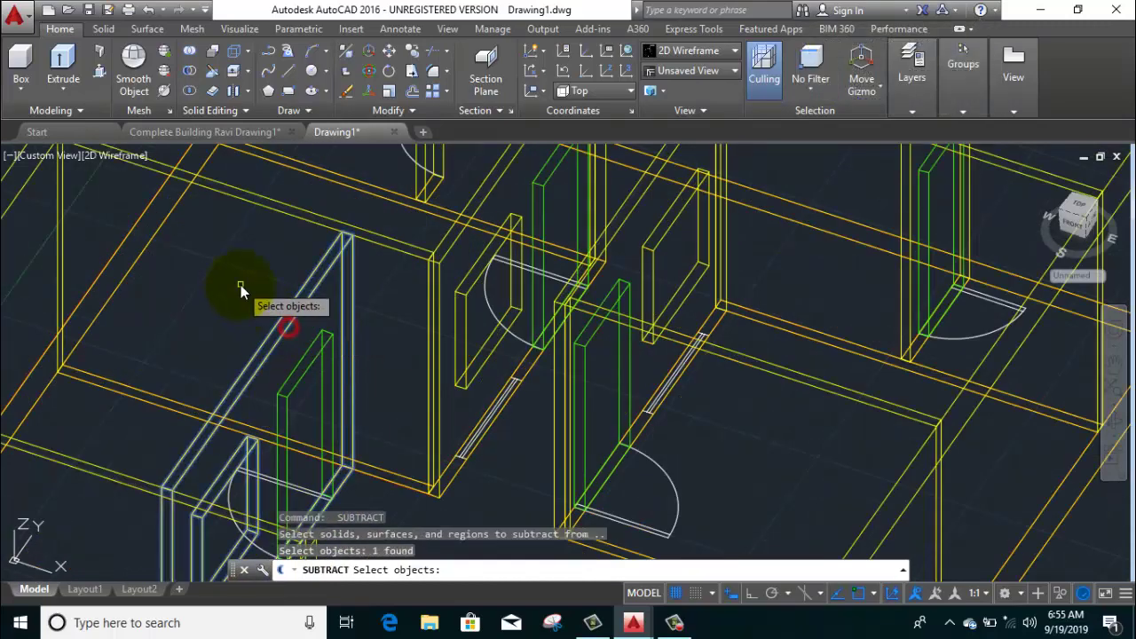
click(301, 359)
key(Return)
scroll(240, 284, down, 4)
Step: Cut a door opening through the outer wall
key(Return)
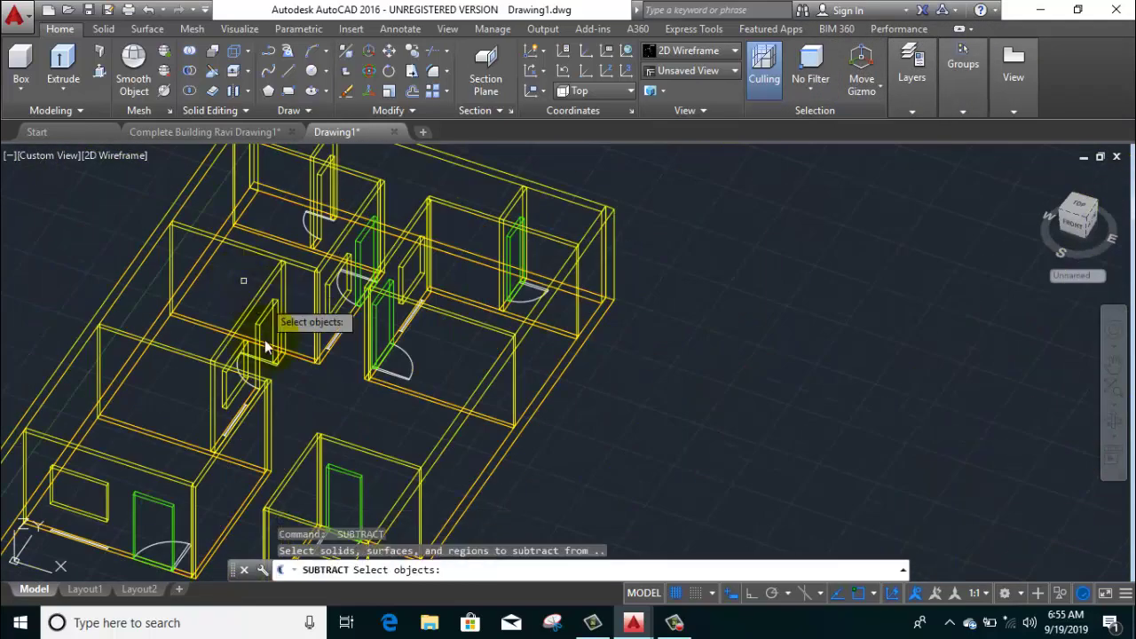
scroll(326, 243, up, 2)
scroll(326, 242, up, 2)
click(217, 351)
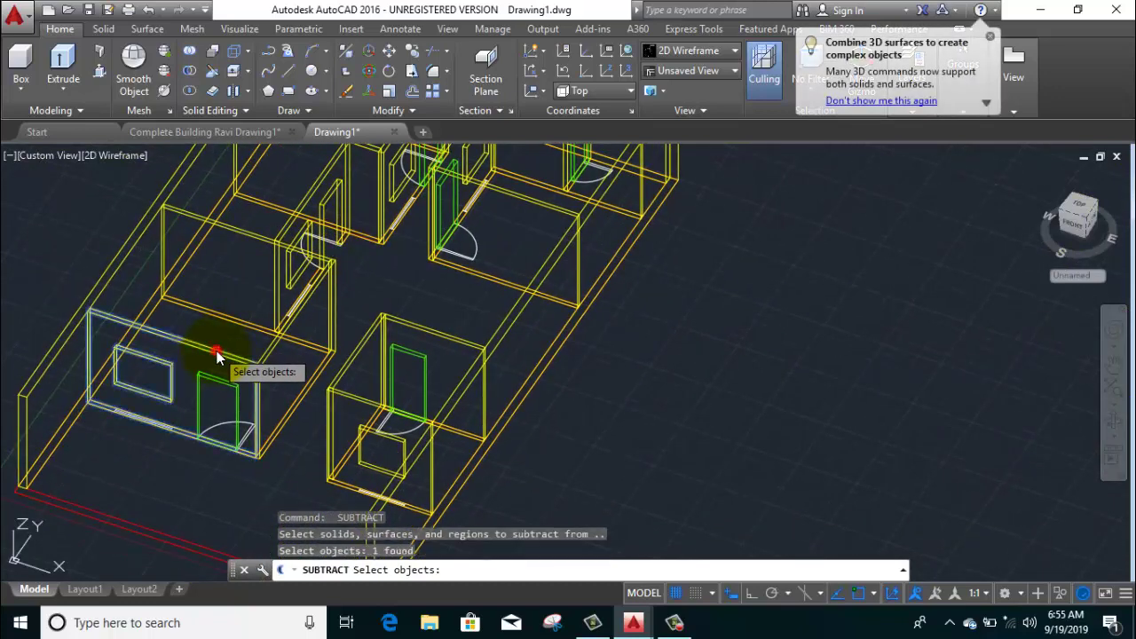
key(Return)
click(224, 292)
key(Return)
middle_drag(301, 353, 162, 269)
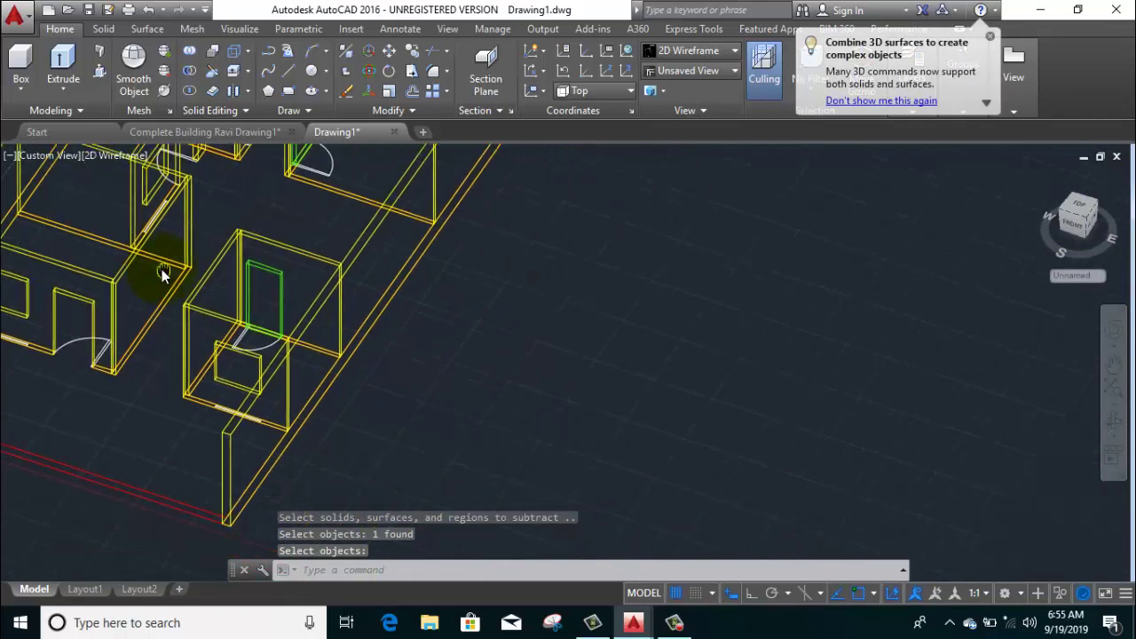
Step: Subtract the green door solid from the next room's wall
key(Return)
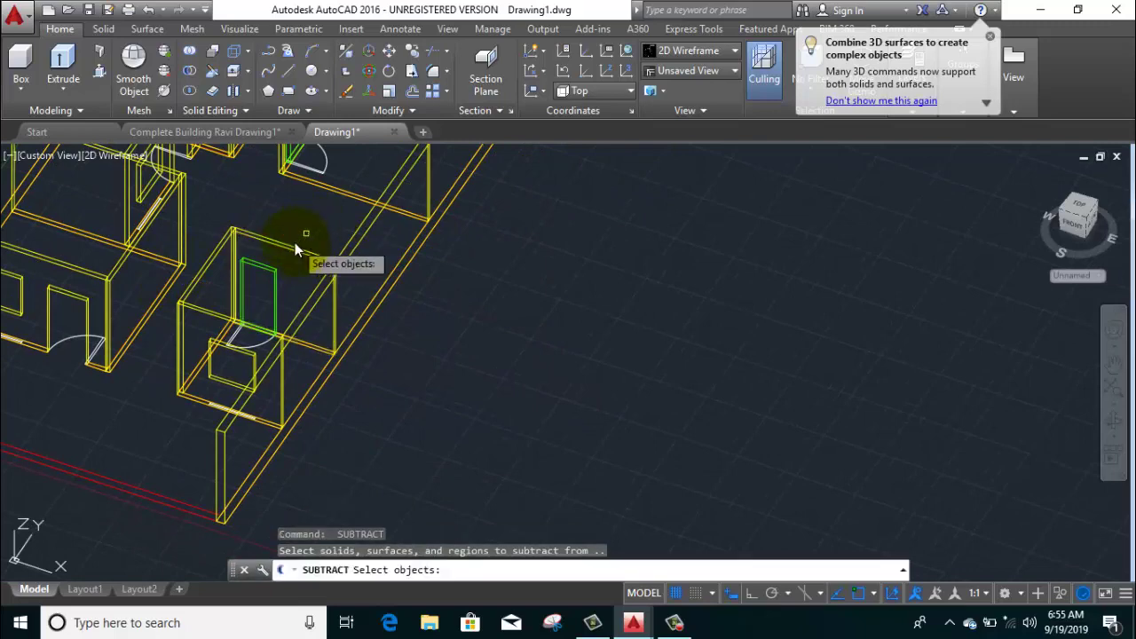
click(286, 247)
key(Return)
click(278, 264)
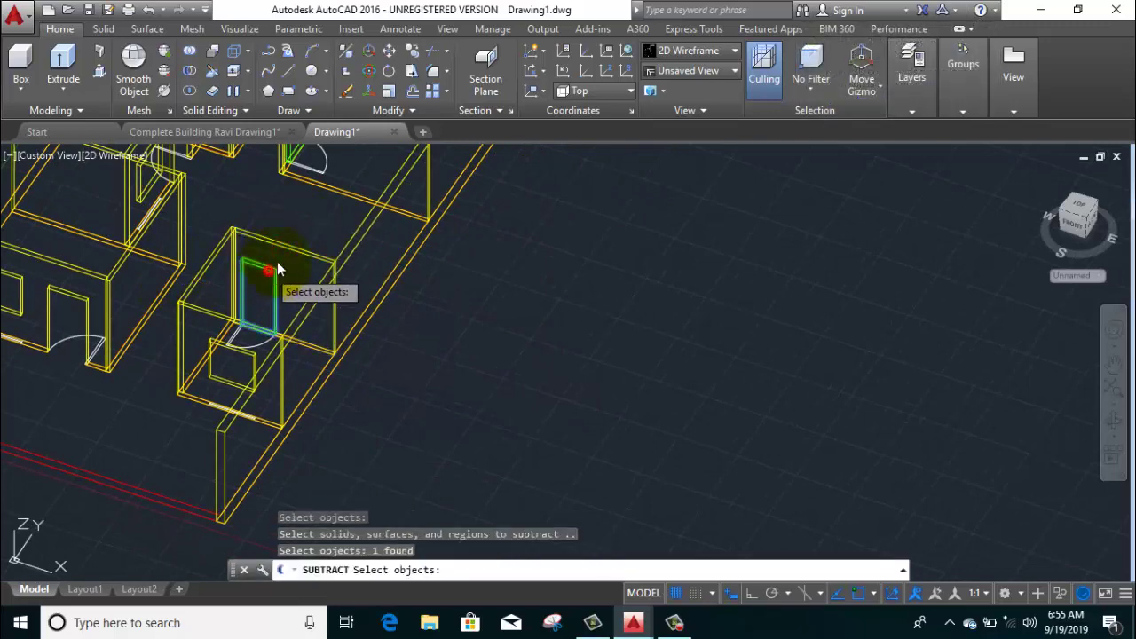
key(Return)
middle_drag(309, 223, 298, 381)
middle_drag(299, 210, 362, 251)
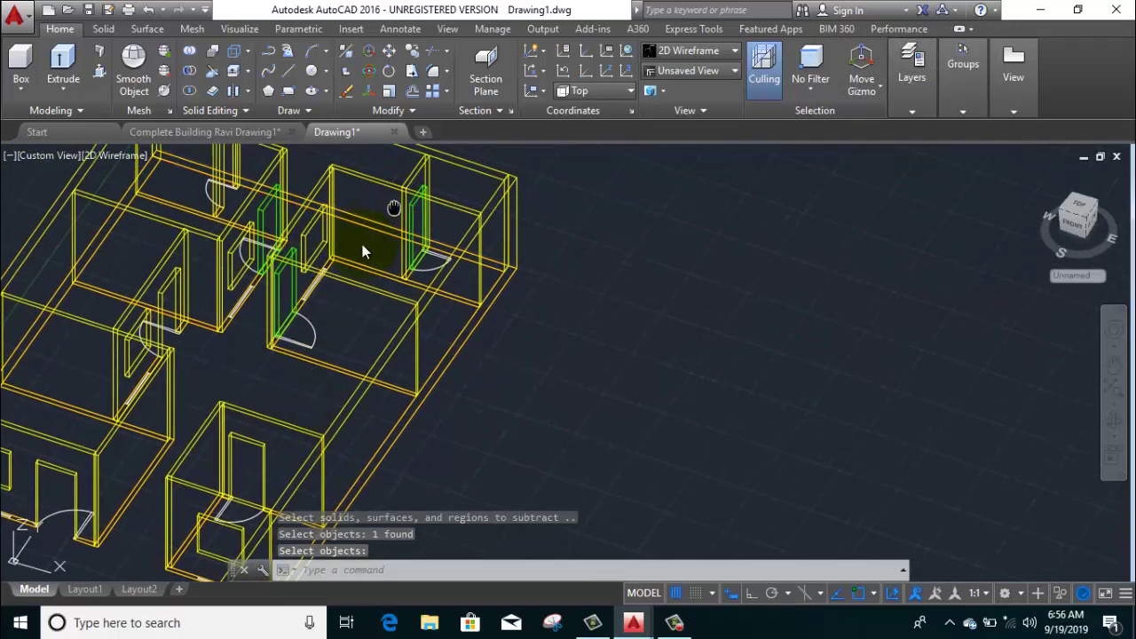
scroll(373, 207, up, 3)
Step: Cut door openings through two more walls
key(Return)
click(353, 241)
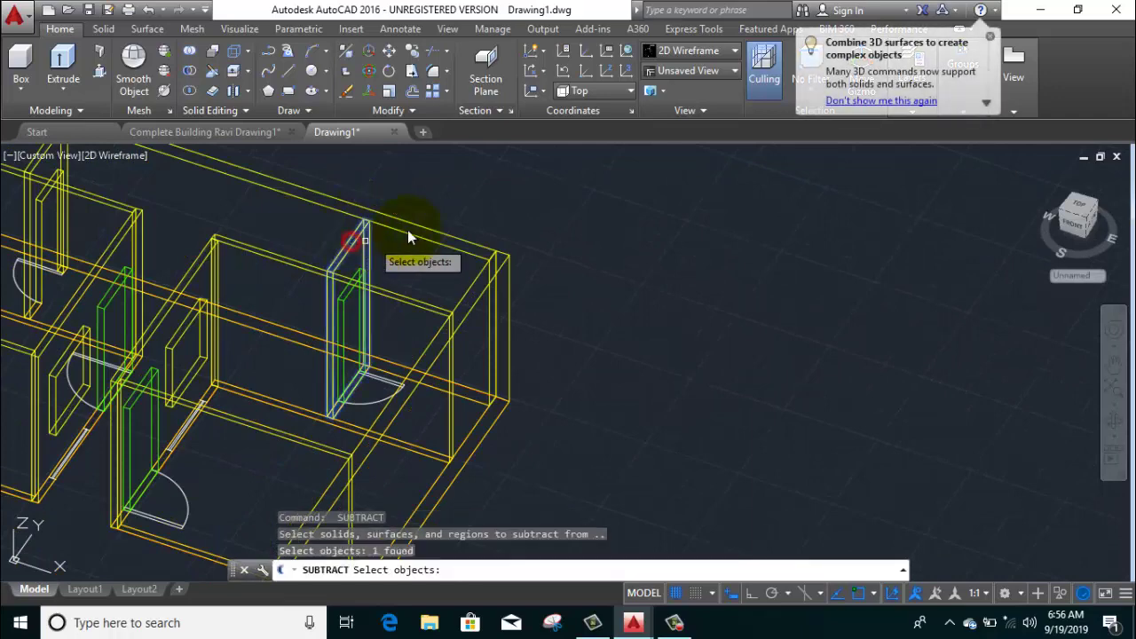
key(Return)
click(344, 300)
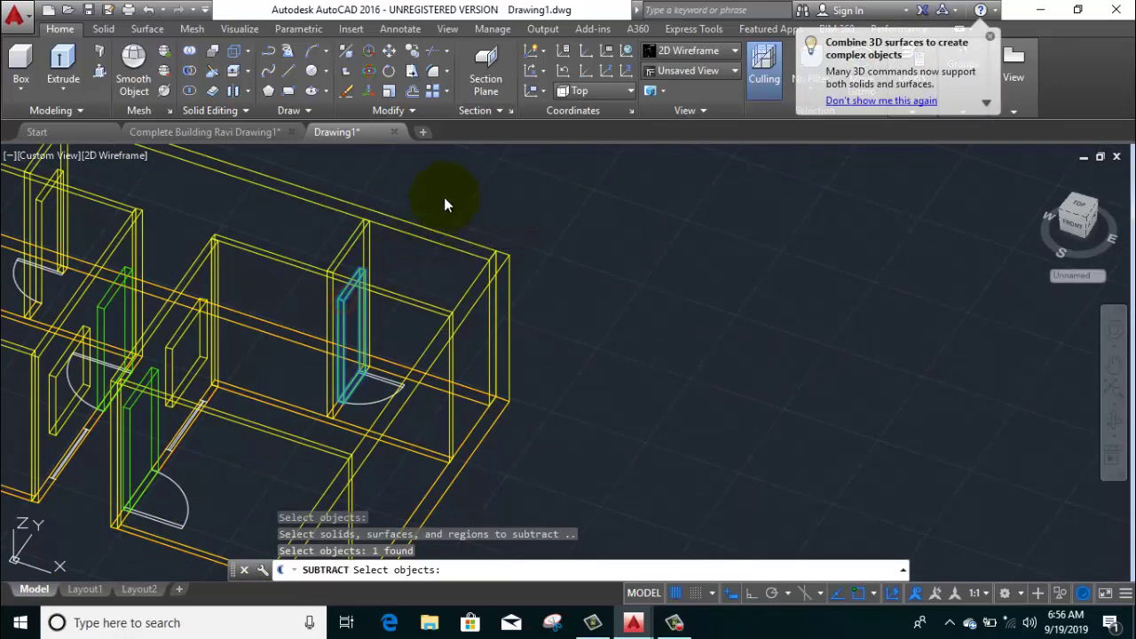
key(Return)
mouse_move(444, 197)
middle_down()
mouse_move(357, 287)
mouse_move(406, 262)
middle_up()
key(Return)
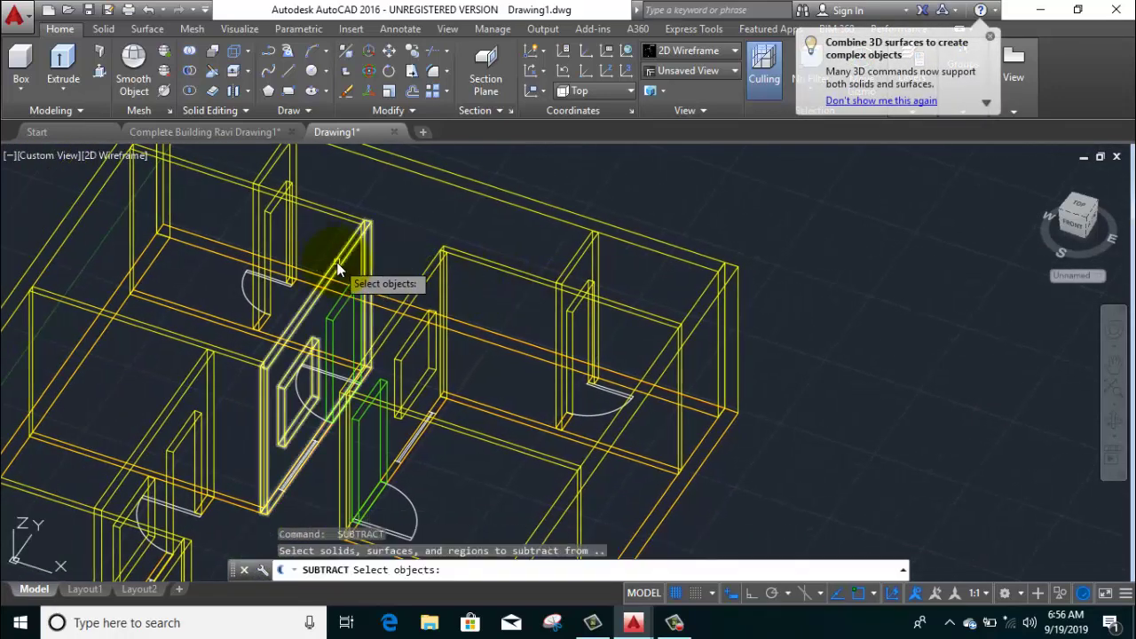
click(338, 269)
key(Return)
click(340, 309)
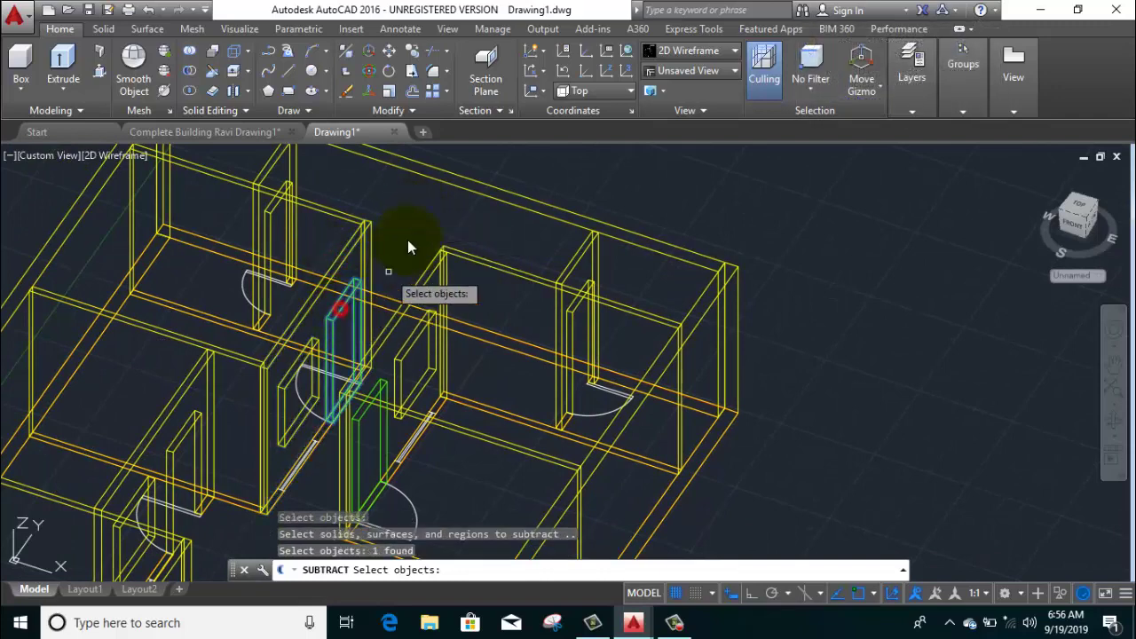
key(Return)
middle_drag(409, 317, 405, 268)
Step: Cut the last door opening and view the model from a lower angle
key(Return)
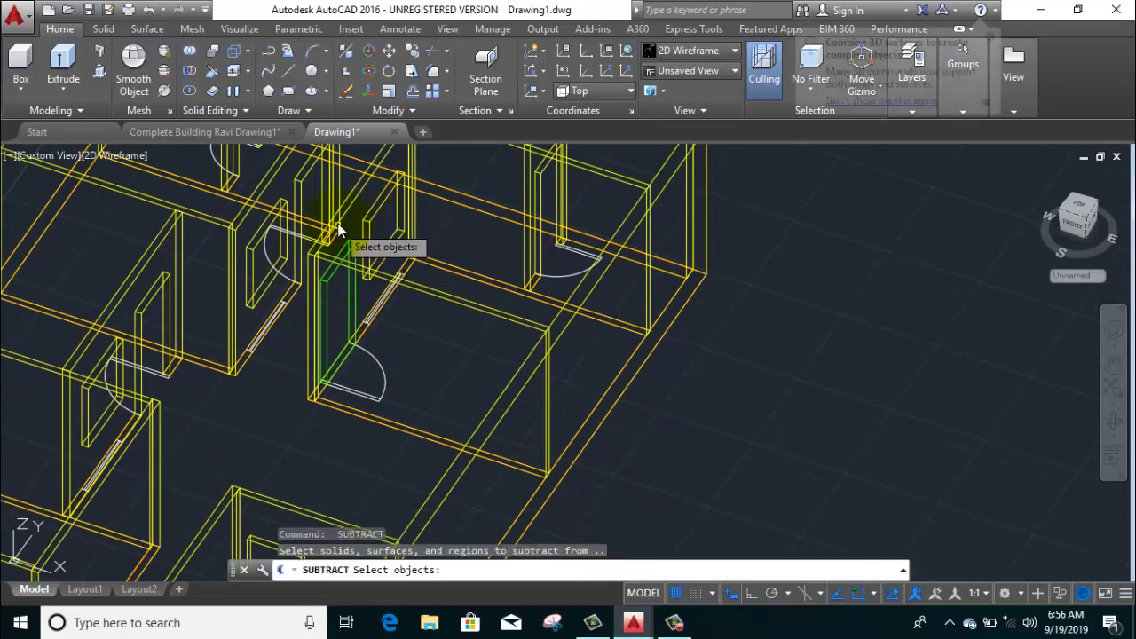
click(352, 209)
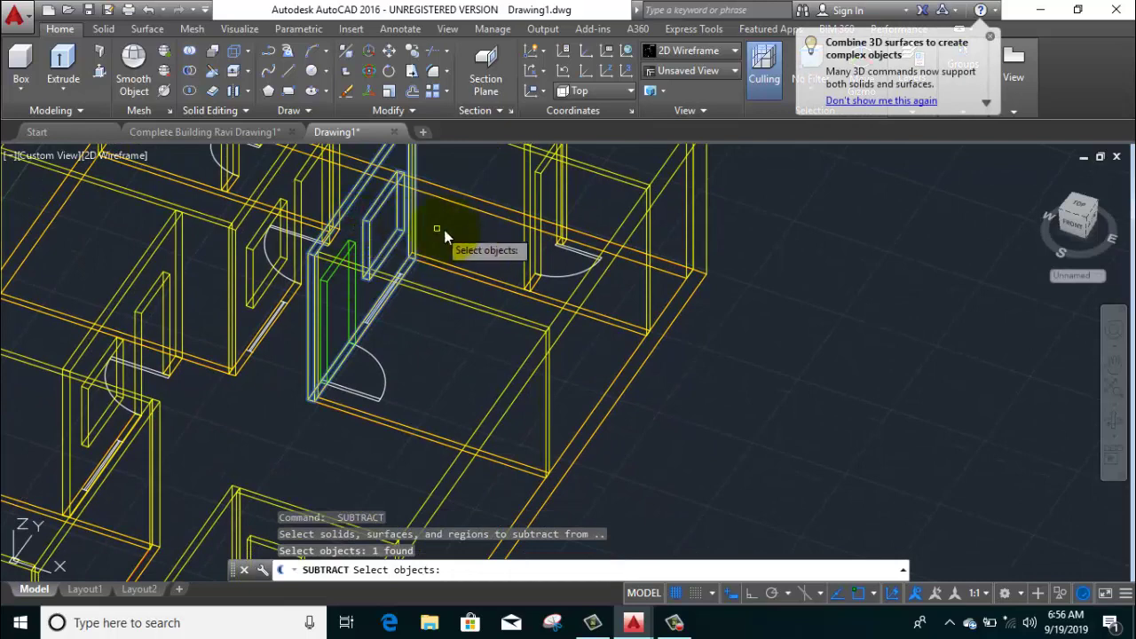
key(Return)
click(354, 249)
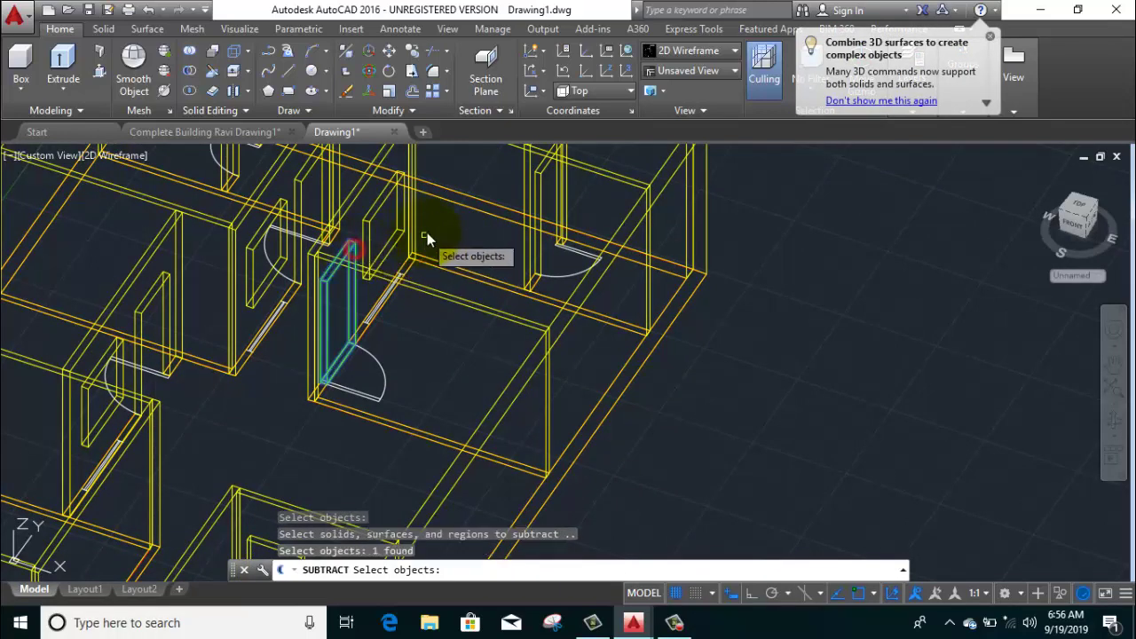
key(Return)
scroll(428, 232, down, 4)
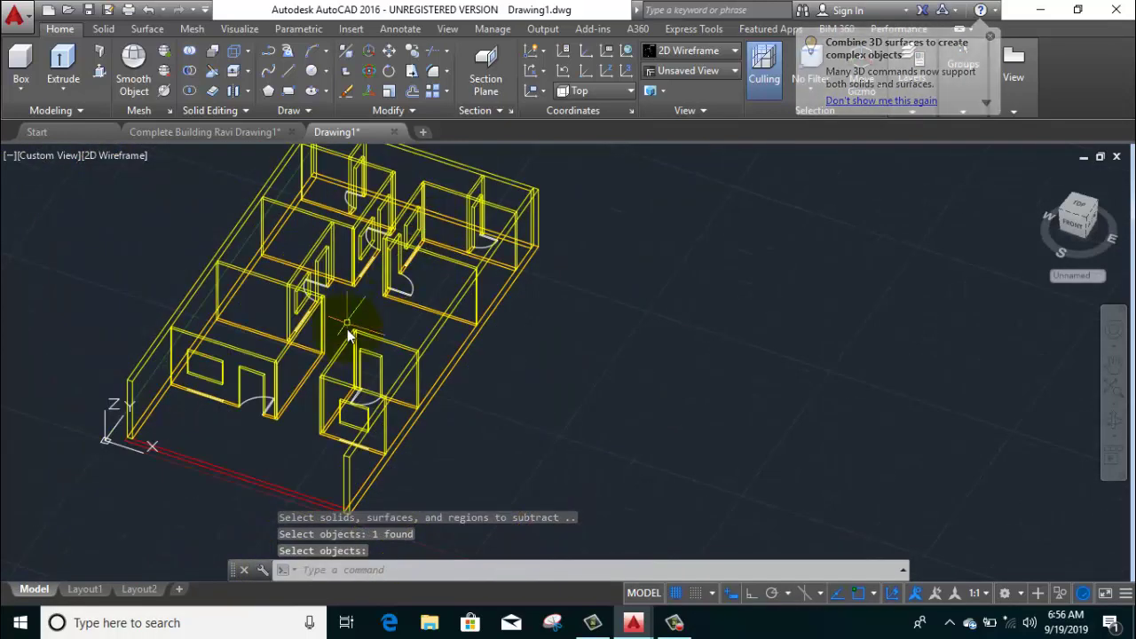
mouse_move(389, 279)
shift+middle_down()
mouse_move(496, 306)
mouse_move(418, 266)
shift+middle_up()
Step: Switch the viewport to the Realistic visual style and orbit to view the shaded walls
click(116, 155)
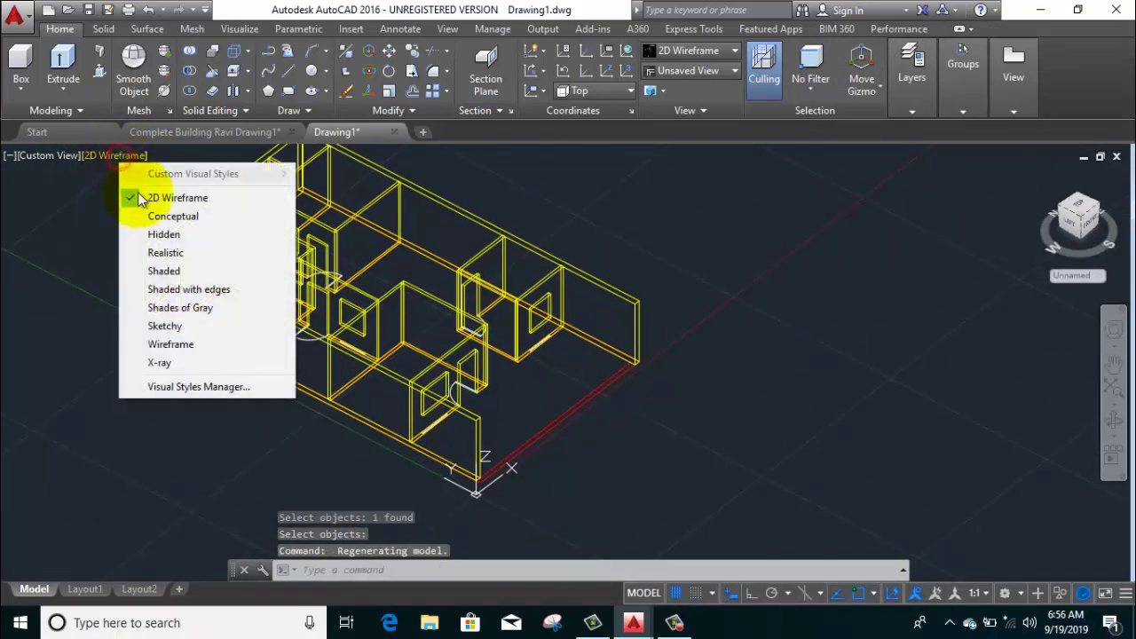
click(162, 251)
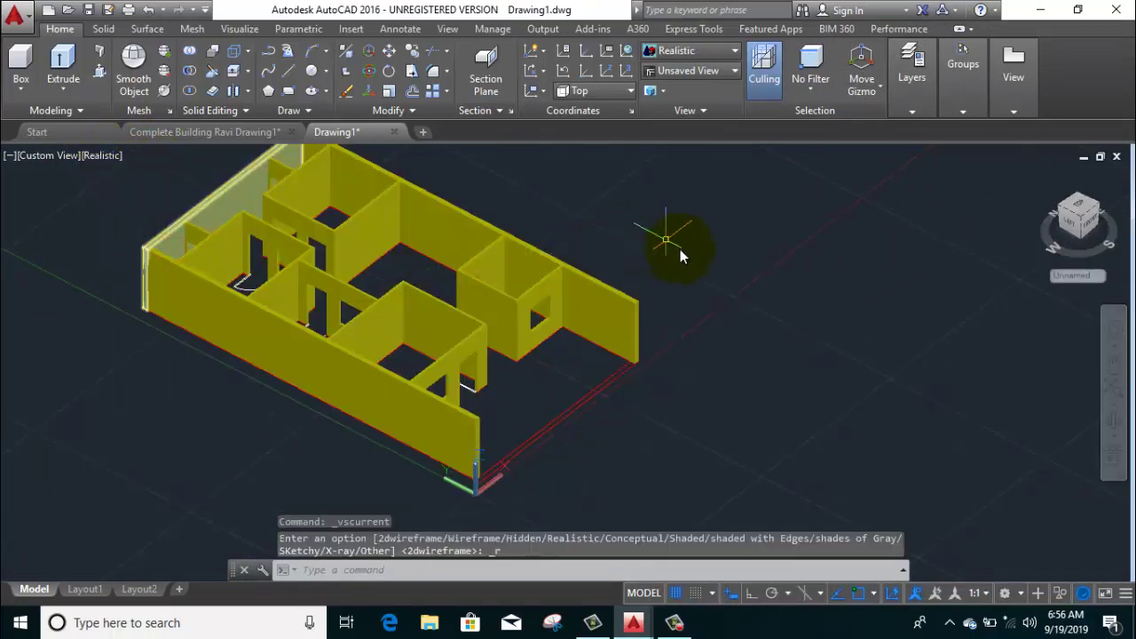
mouse_move(731, 292)
shift+middle_down()
mouse_move(639, 299)
mouse_move(540, 280)
mouse_move(579, 273)
shift+middle_up()
scroll(240, 329, up, 5)
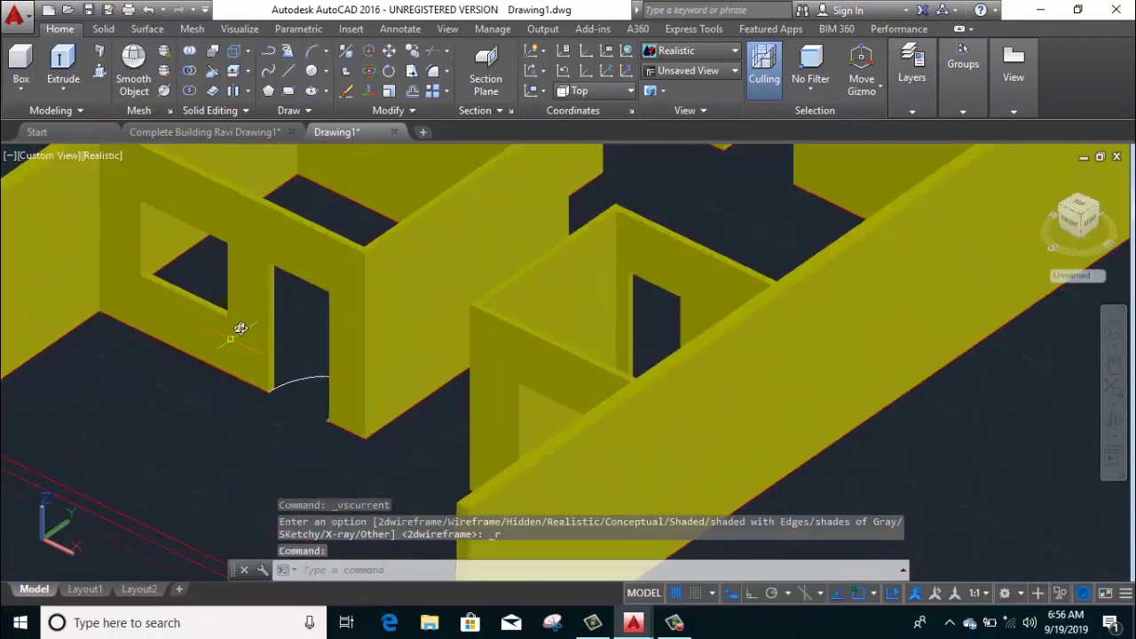
scroll(266, 355, down, 1)
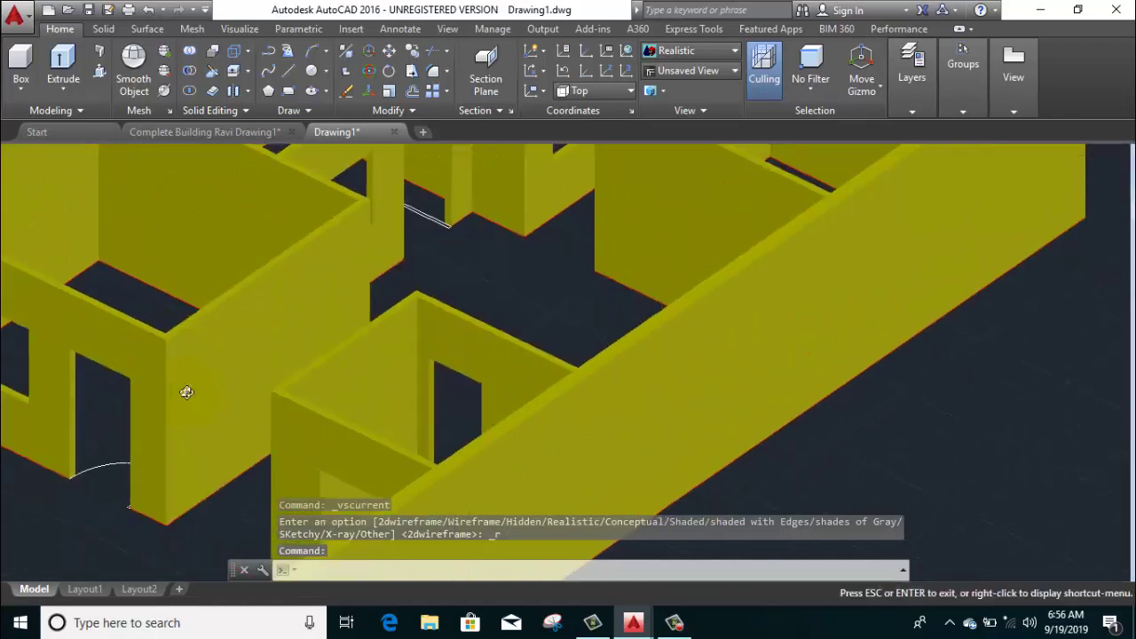
scroll(337, 347, down, 5)
Step: Orbit and zoom toward a top-down view to inspect the door and window openings
shift+middle_drag(362, 332, 350, 278)
scroll(351, 278, up, 2)
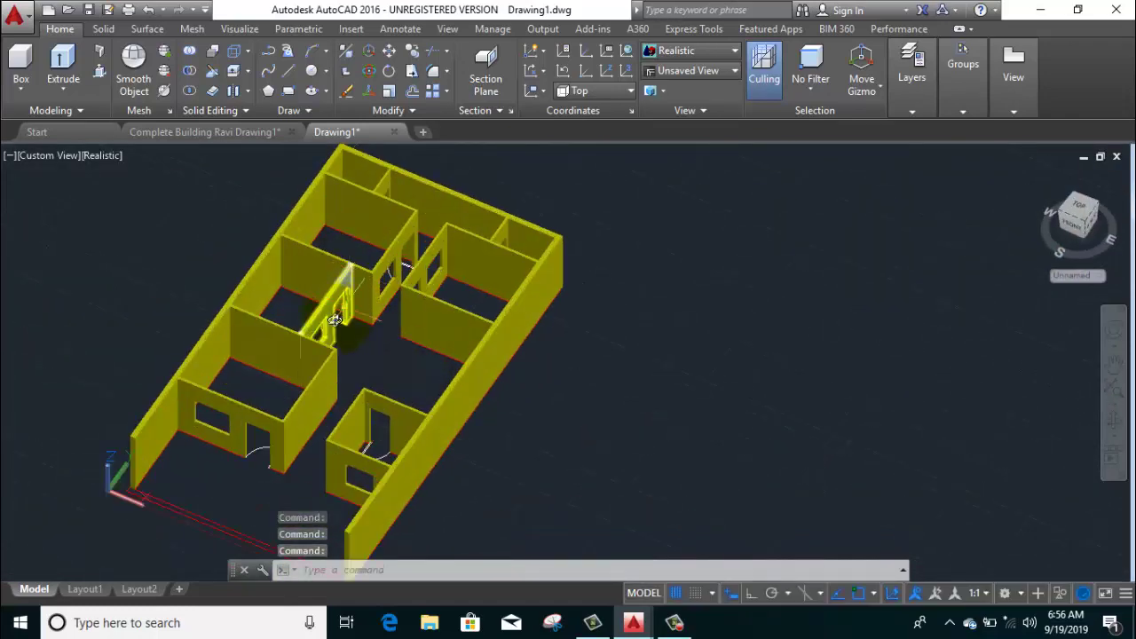
shift+middle_drag(399, 310, 531, 276)
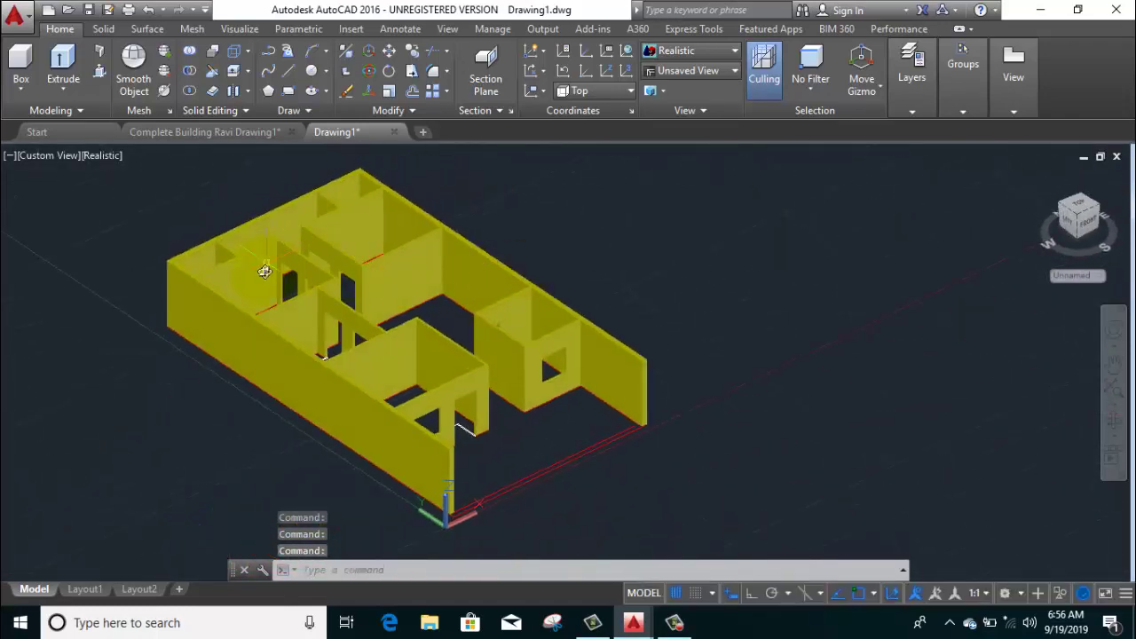
scroll(269, 275, up, 3)
scroll(282, 284, down, 4)
mouse_move(304, 326)
shift+middle_down()
mouse_move(231, 344)
mouse_move(314, 325)
mouse_move(246, 337)
shift+middle_up()
scroll(372, 332, up, 3)
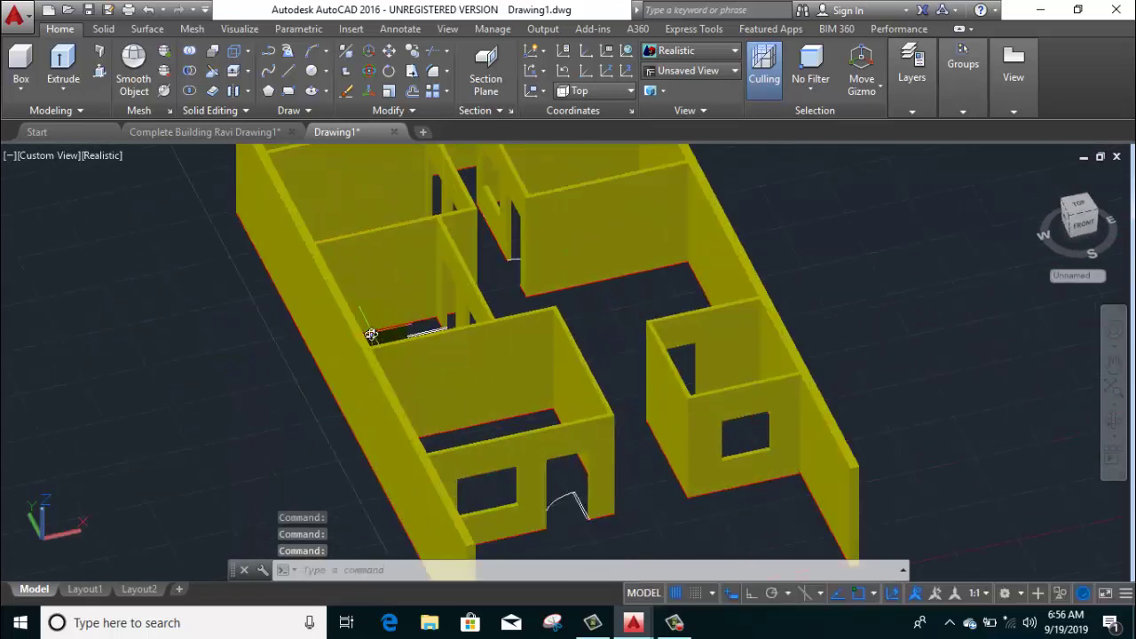
scroll(372, 332, down, 2)
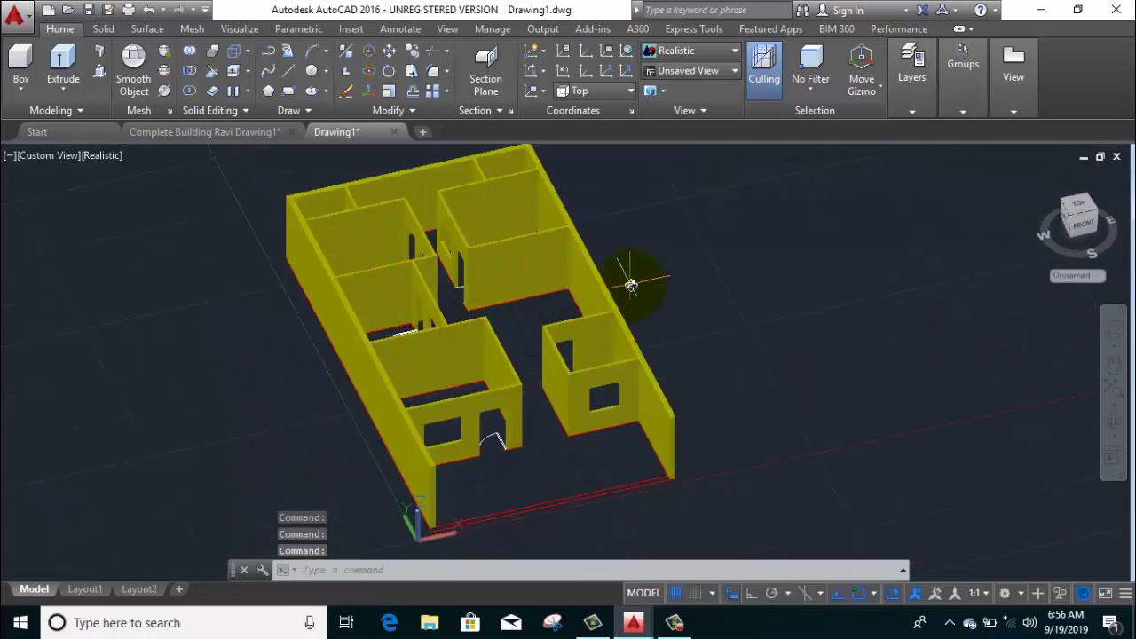